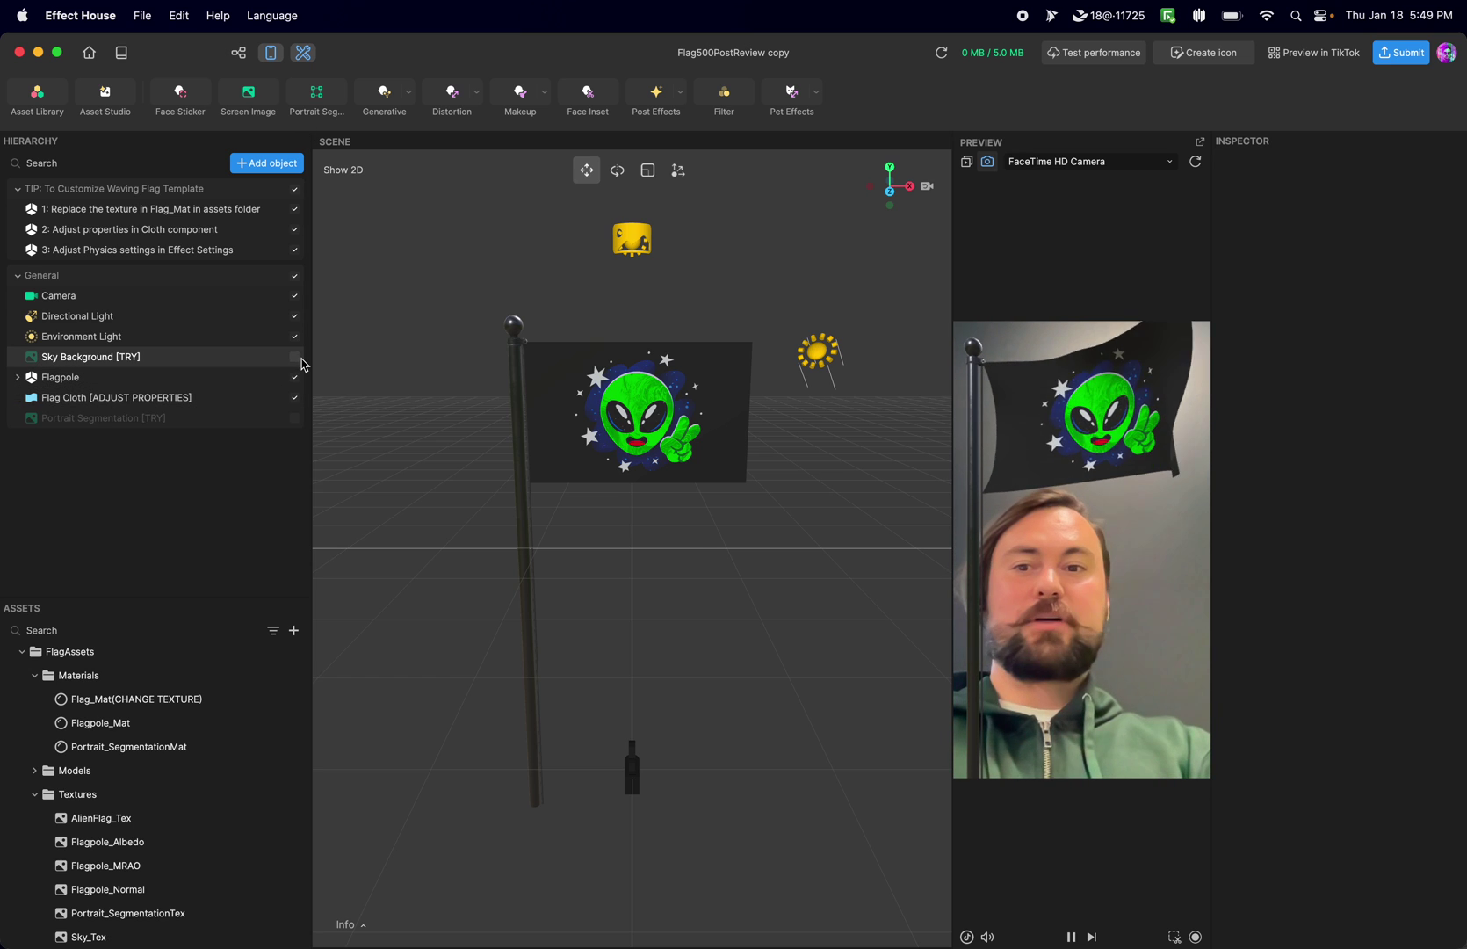
# - Enable Sky Background and Portrait Segmentation so the person appears cut out over the cloudy sky
pyautogui.click(300, 362)
pyautogui.click(294, 357)
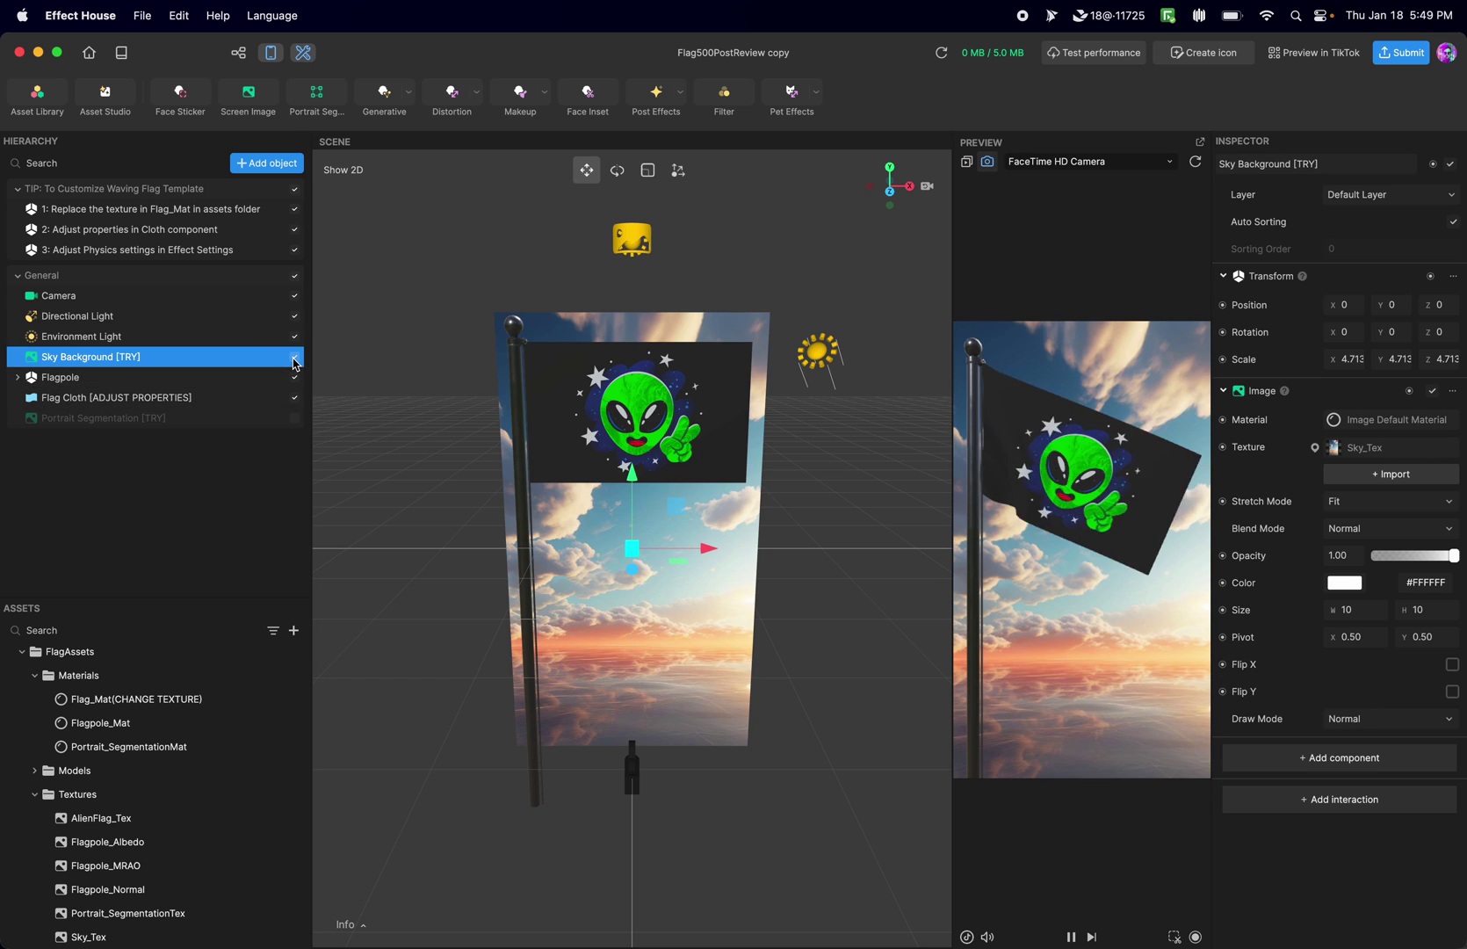
pyautogui.click(295, 419)
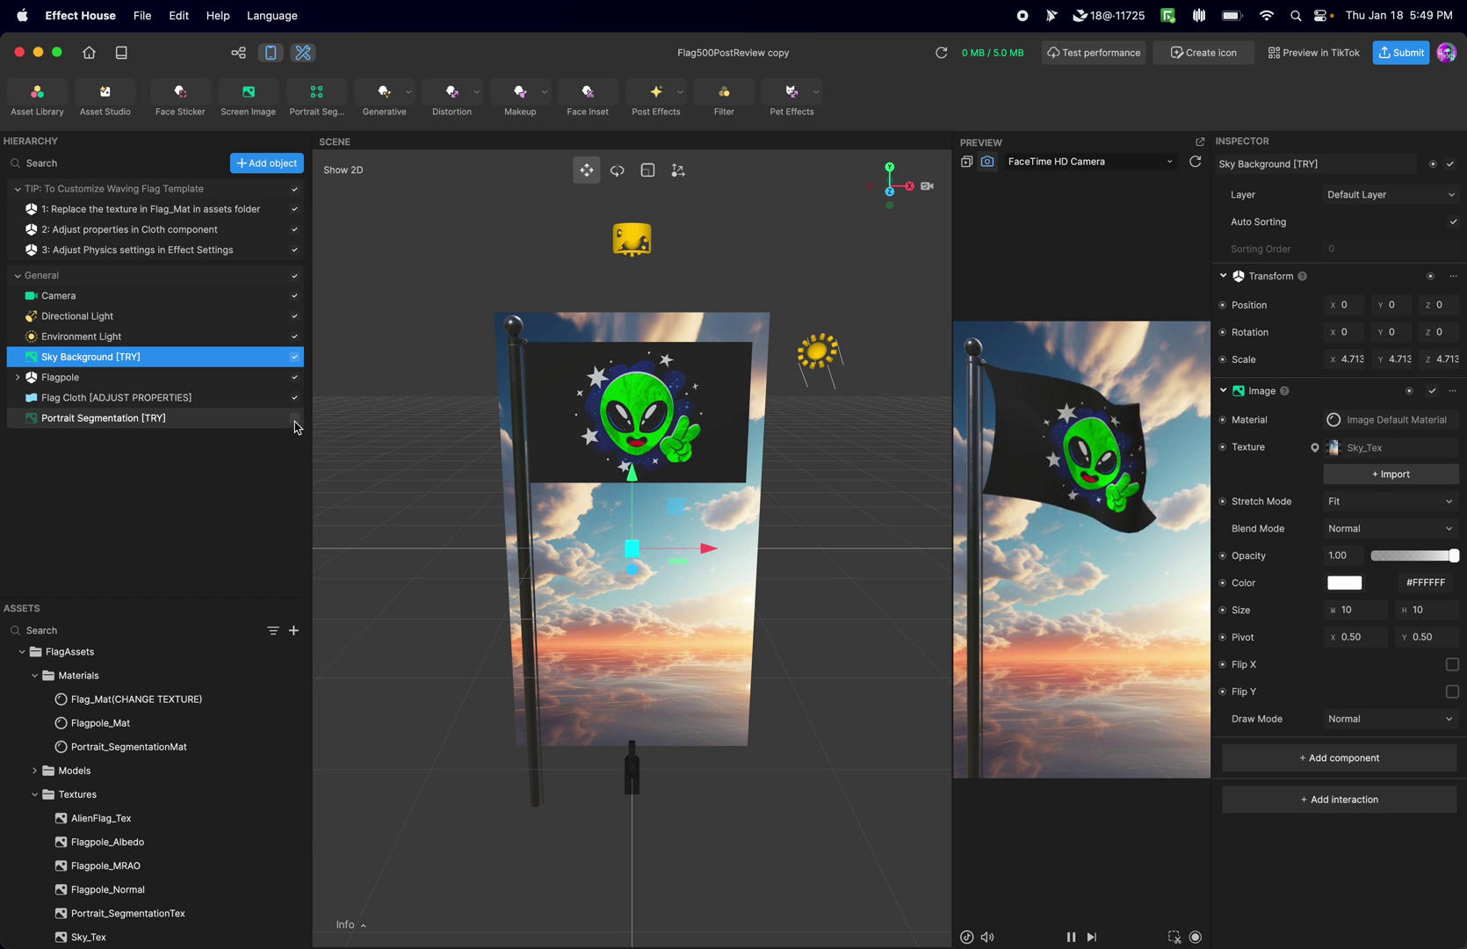
pyautogui.click(294, 420)
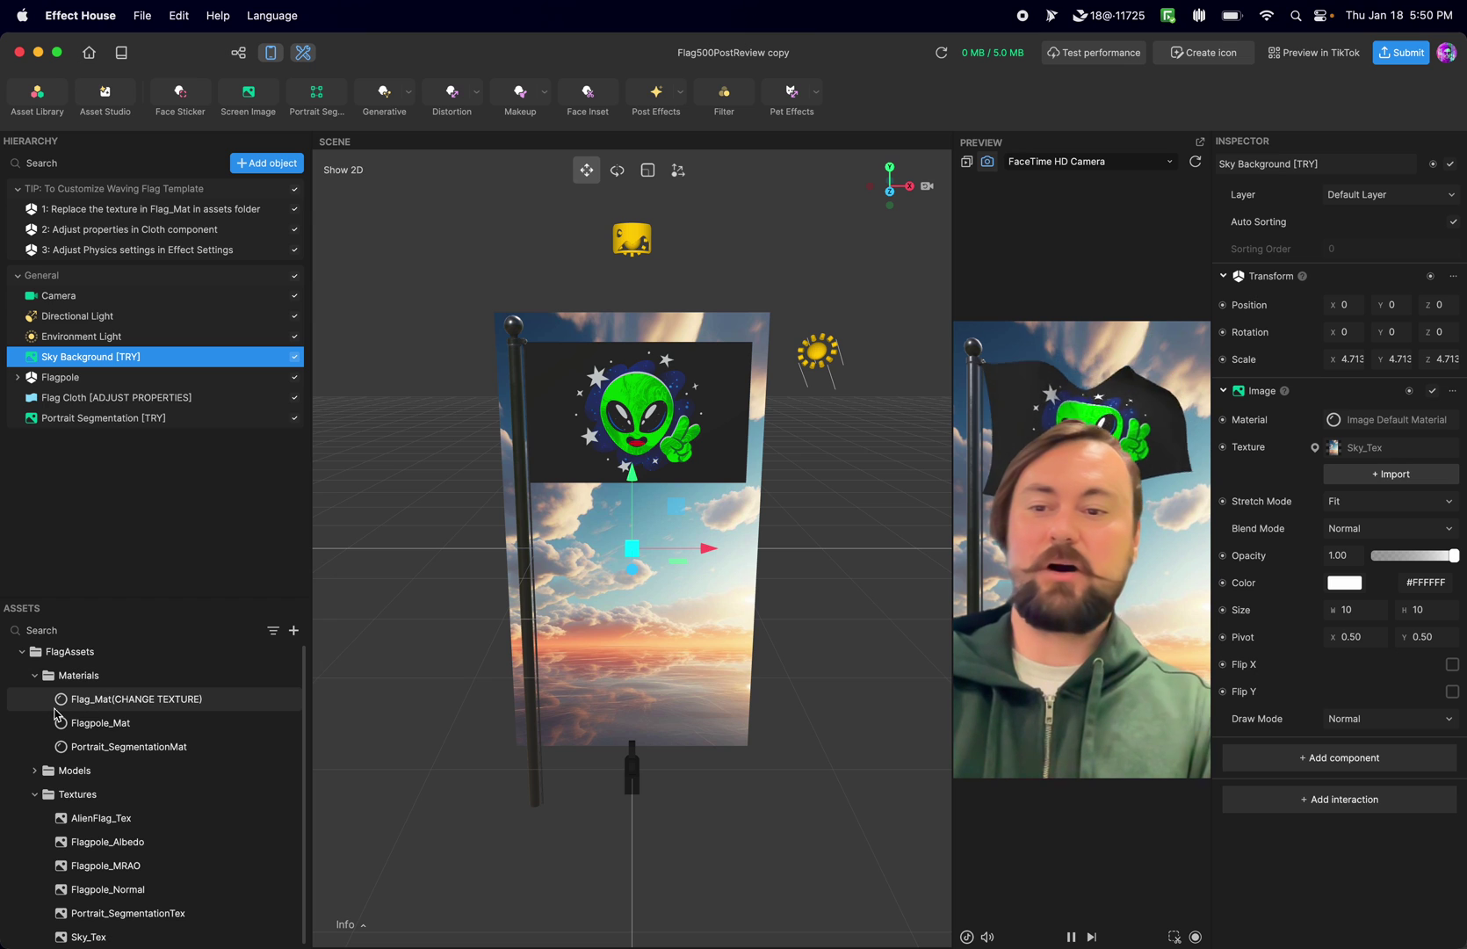
# - Select the Flag_Mat(CHANGE TEXTURE) material to view its AlienFlag_Tex albedo texture
pyautogui.click(111, 701)
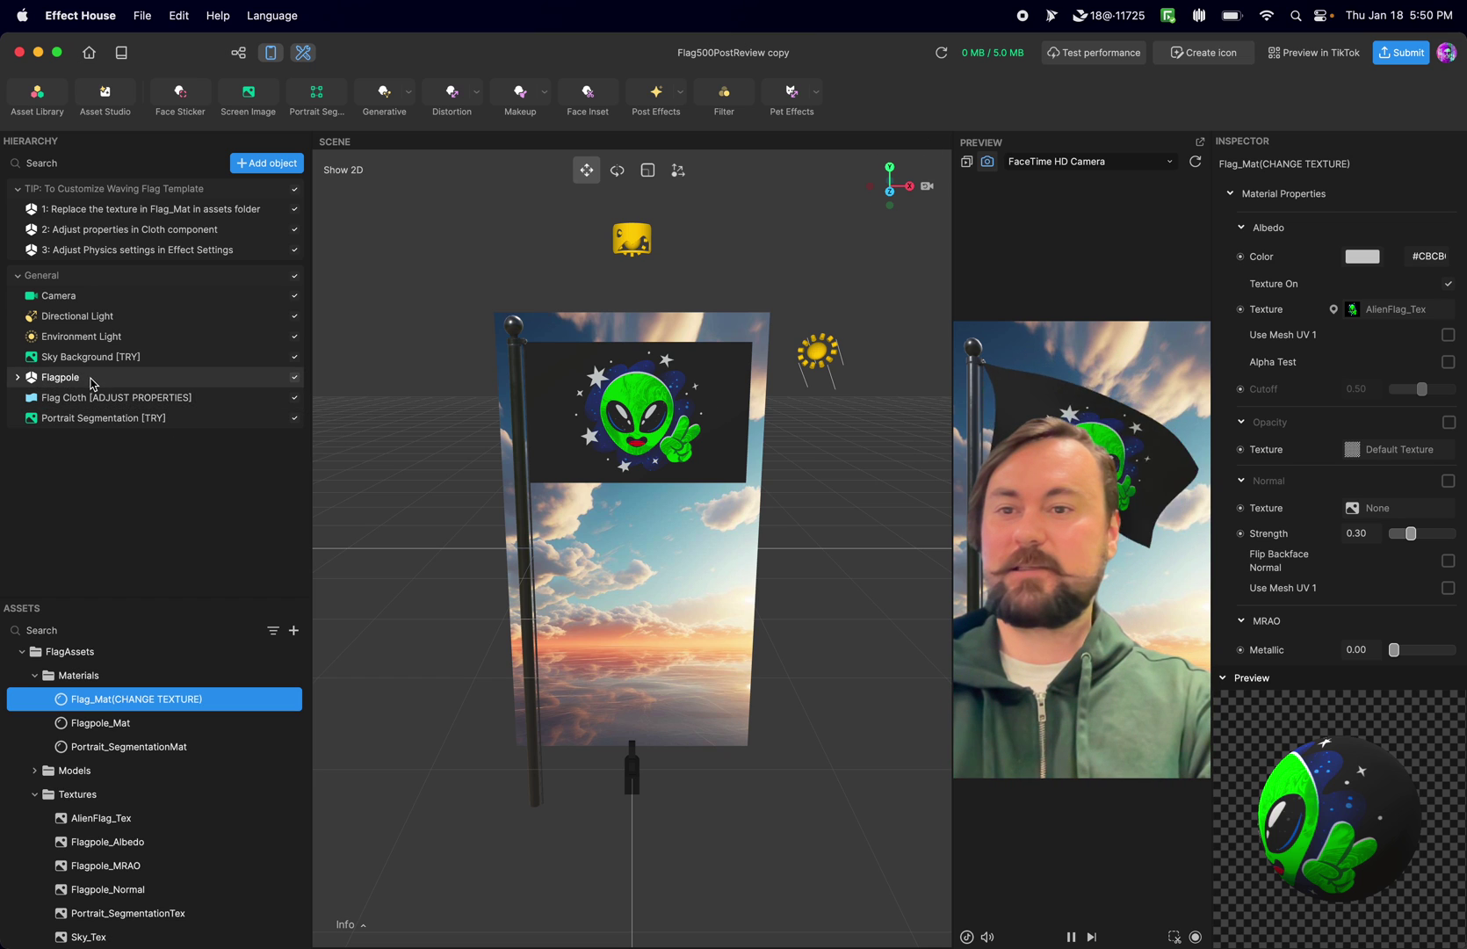
# - Expand Flagpole and select Flag Attachment Point to check its position 0, 47, 0
pyautogui.click(16, 379)
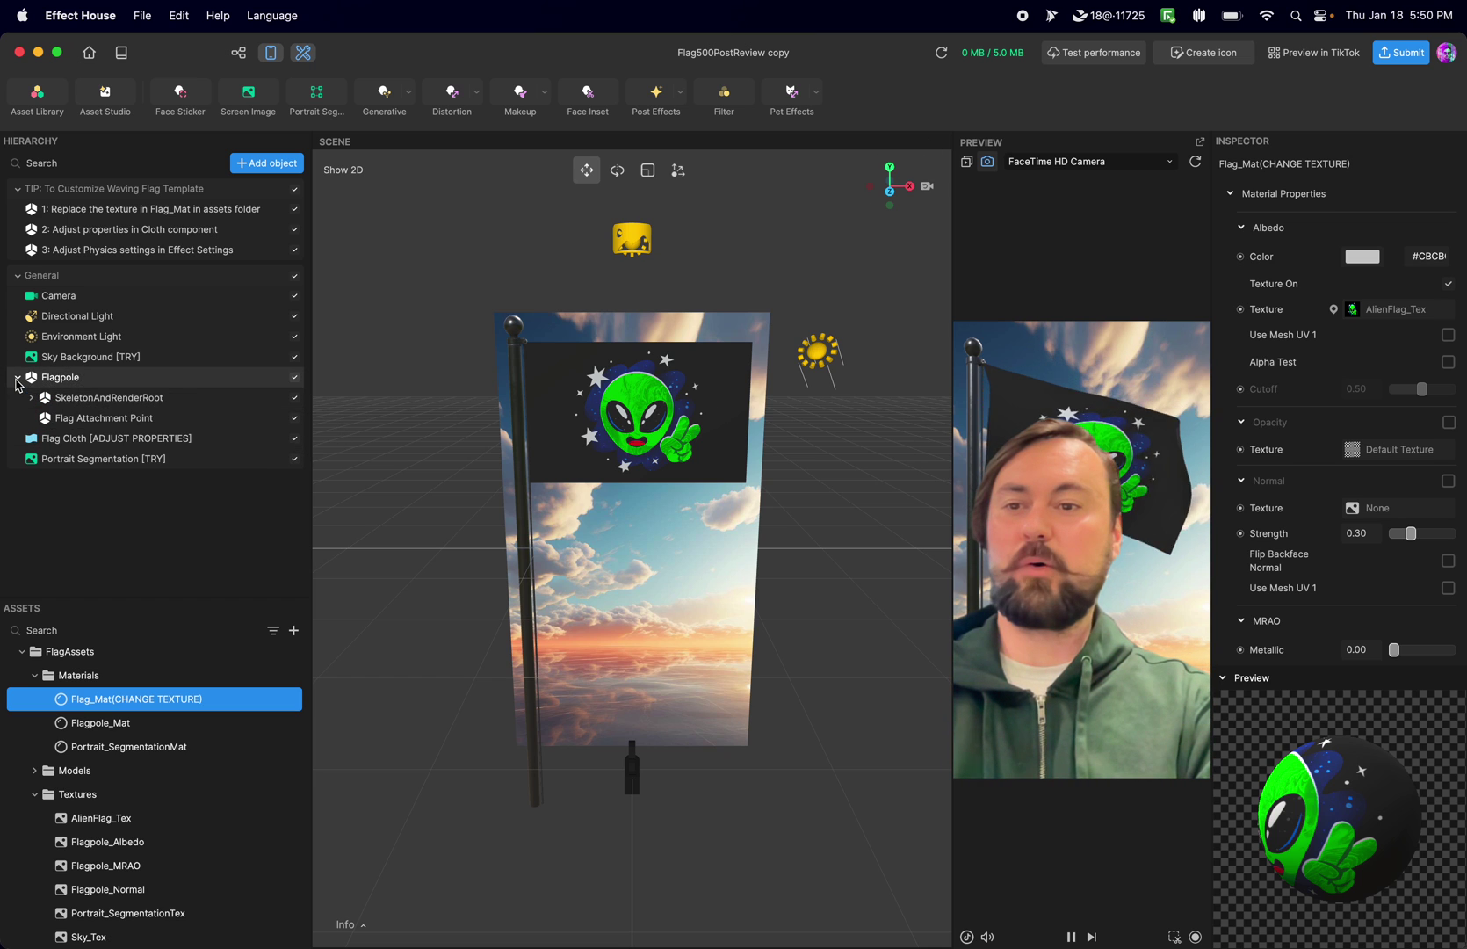
pyautogui.click(110, 426)
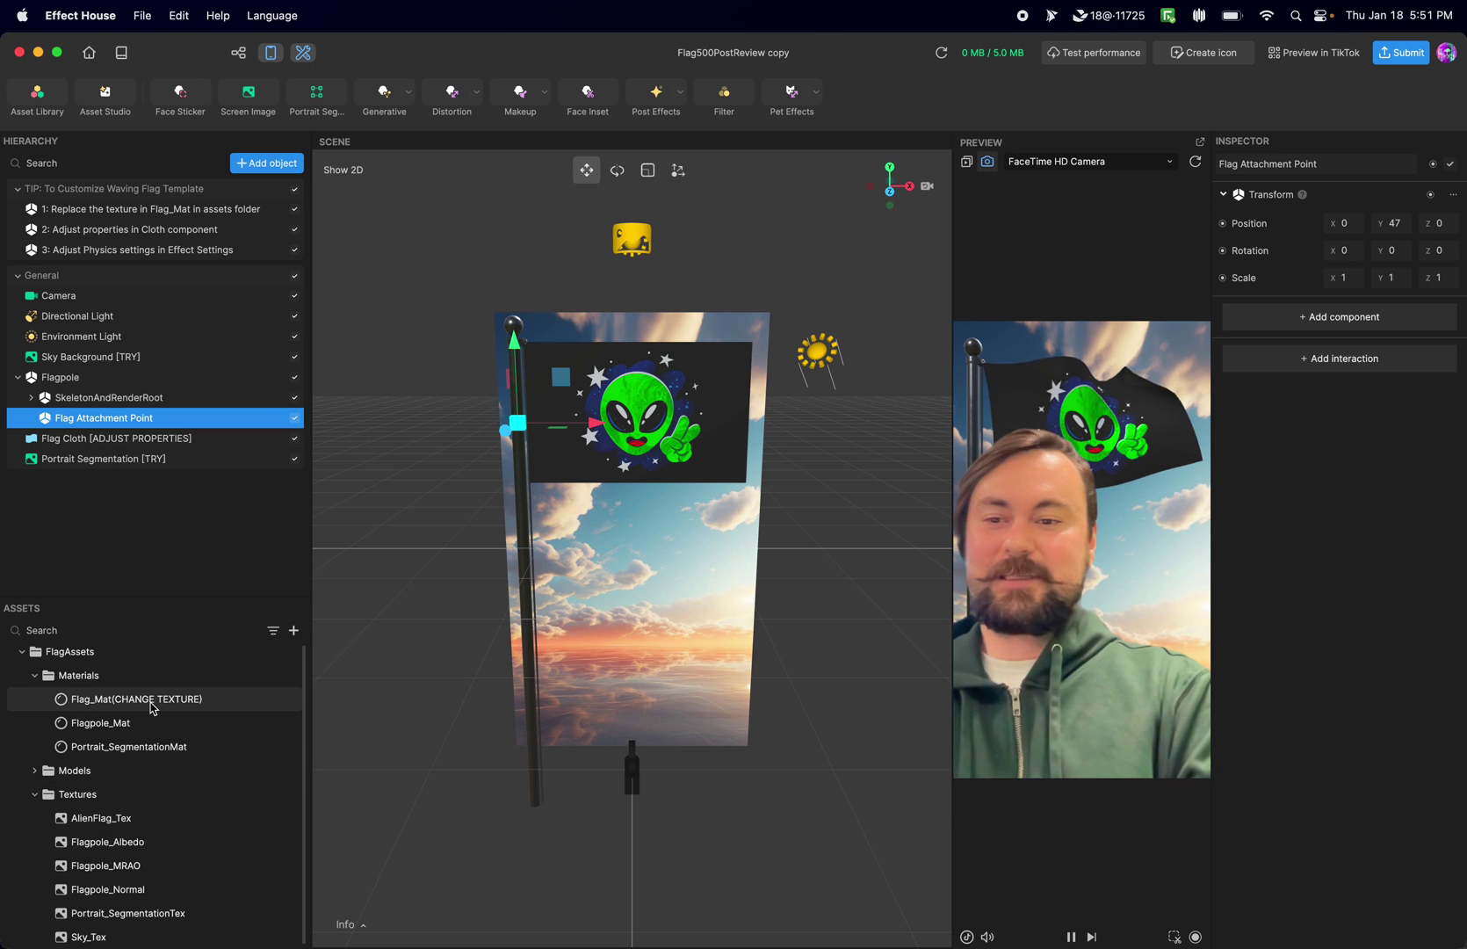
# - Review Flag Cloth's Flag_Mesh_500 mesh, cloth physics values and Flag Attachment Point pin
pyautogui.click(109, 441)
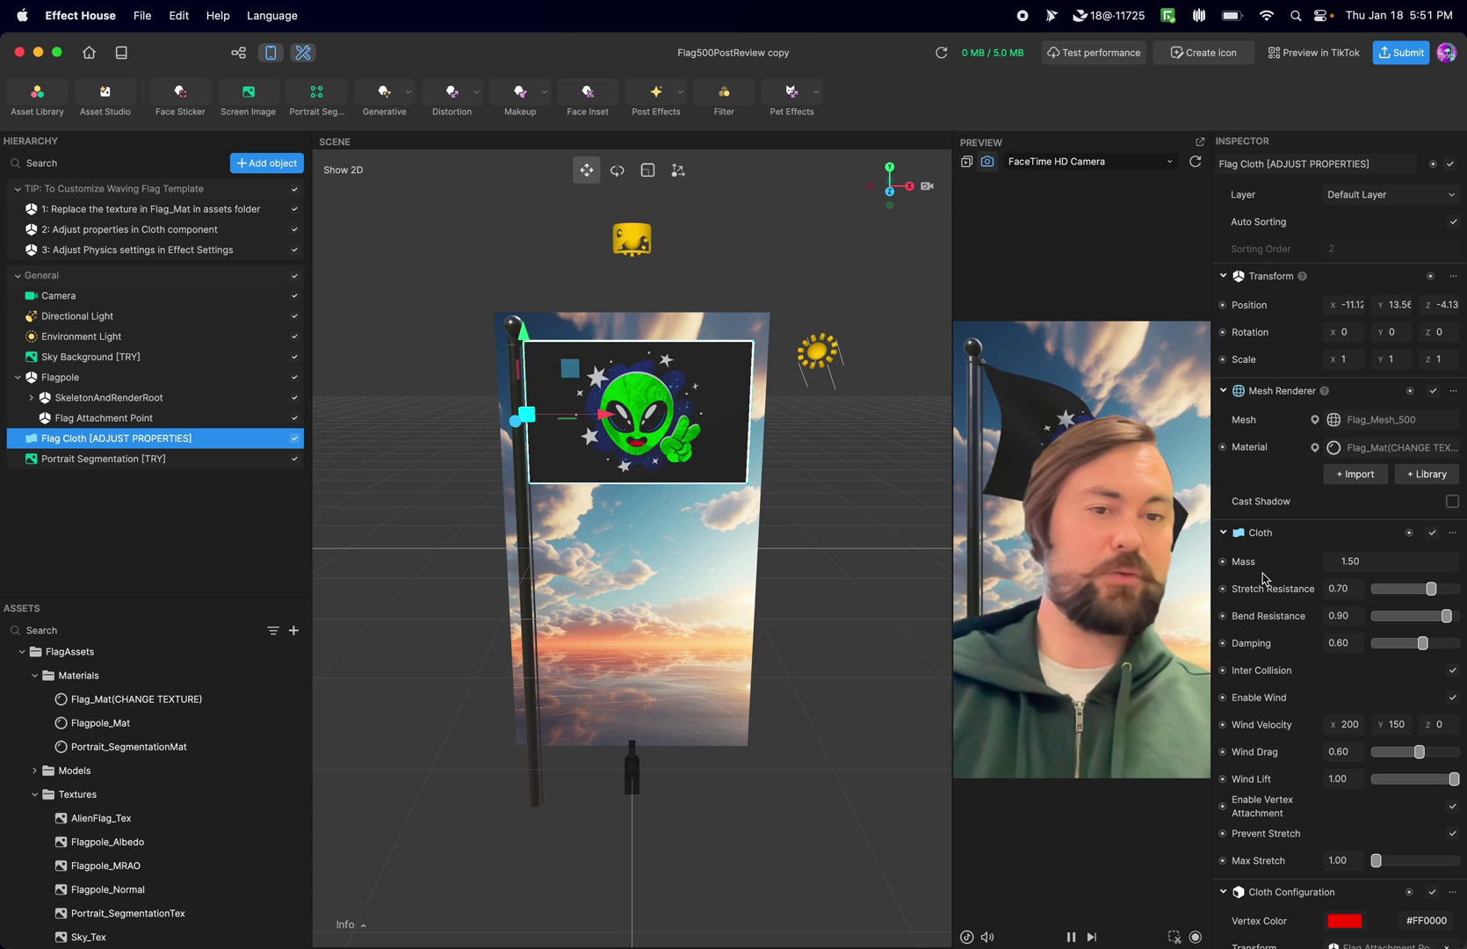
pyautogui.scroll(-3, 1310, 532)
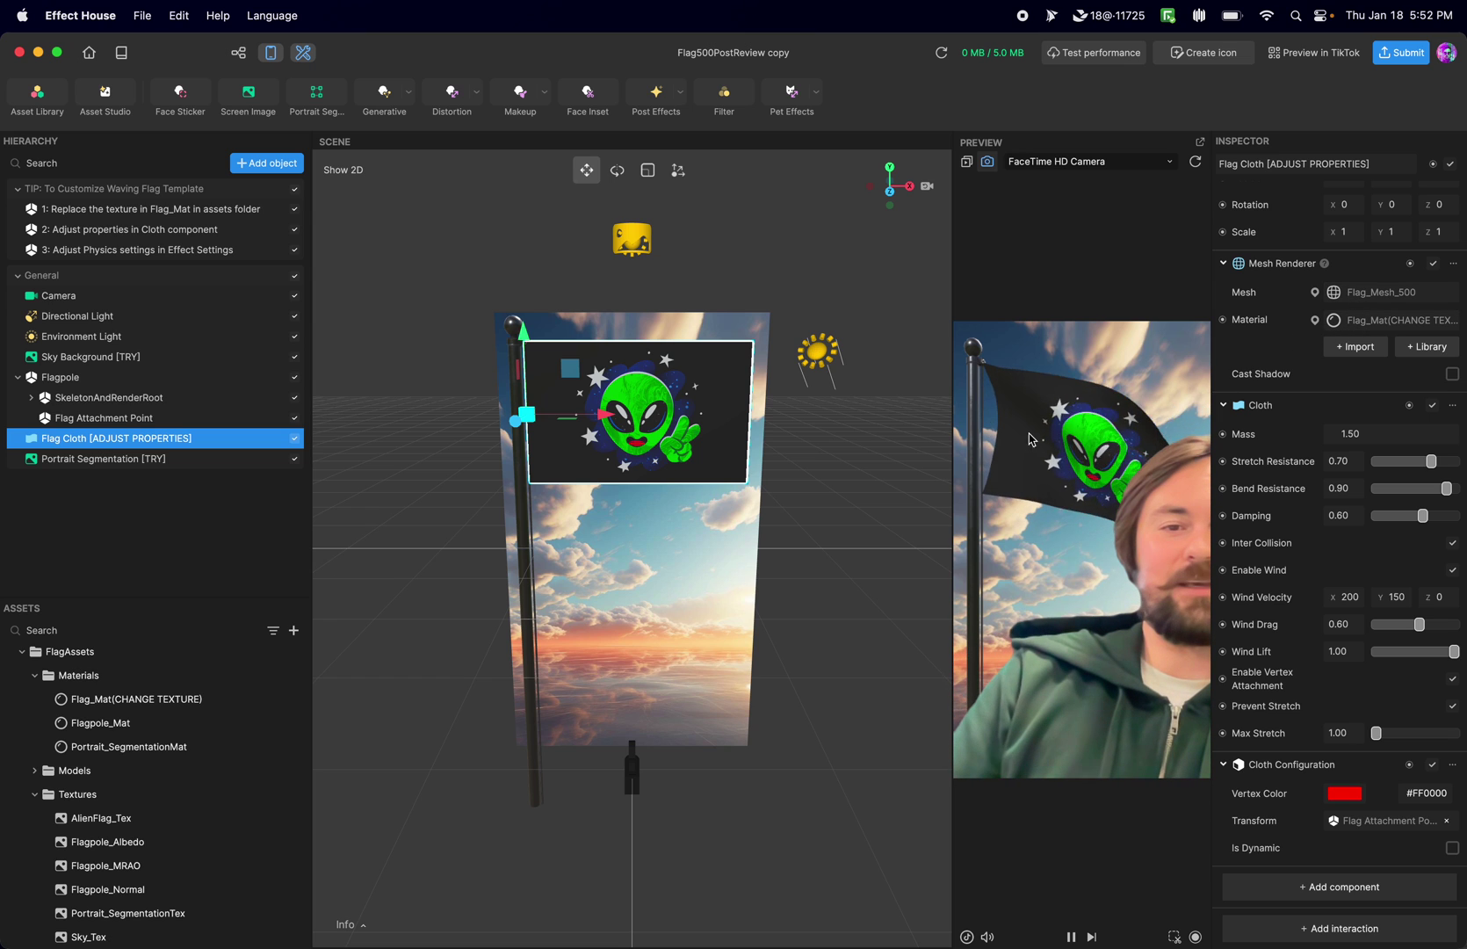
pyautogui.scroll(1, 1318, 369)
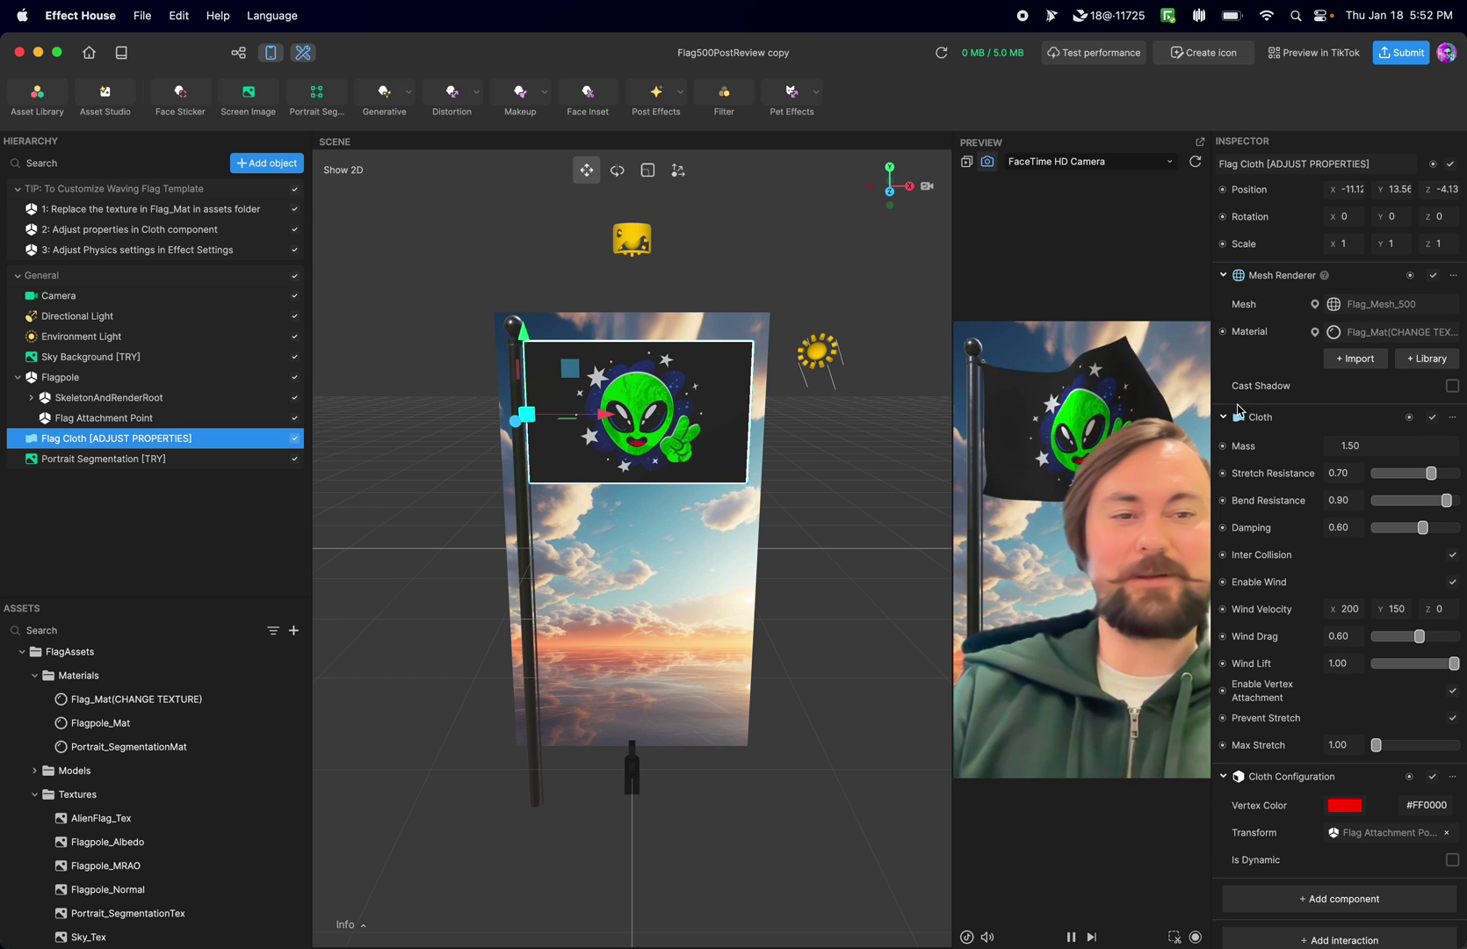
# - Swap the Flag Cloth's mesh from Flag_Mesh_500 to the low-poly Flag_Mesh_100
pyautogui.click(1412, 313)
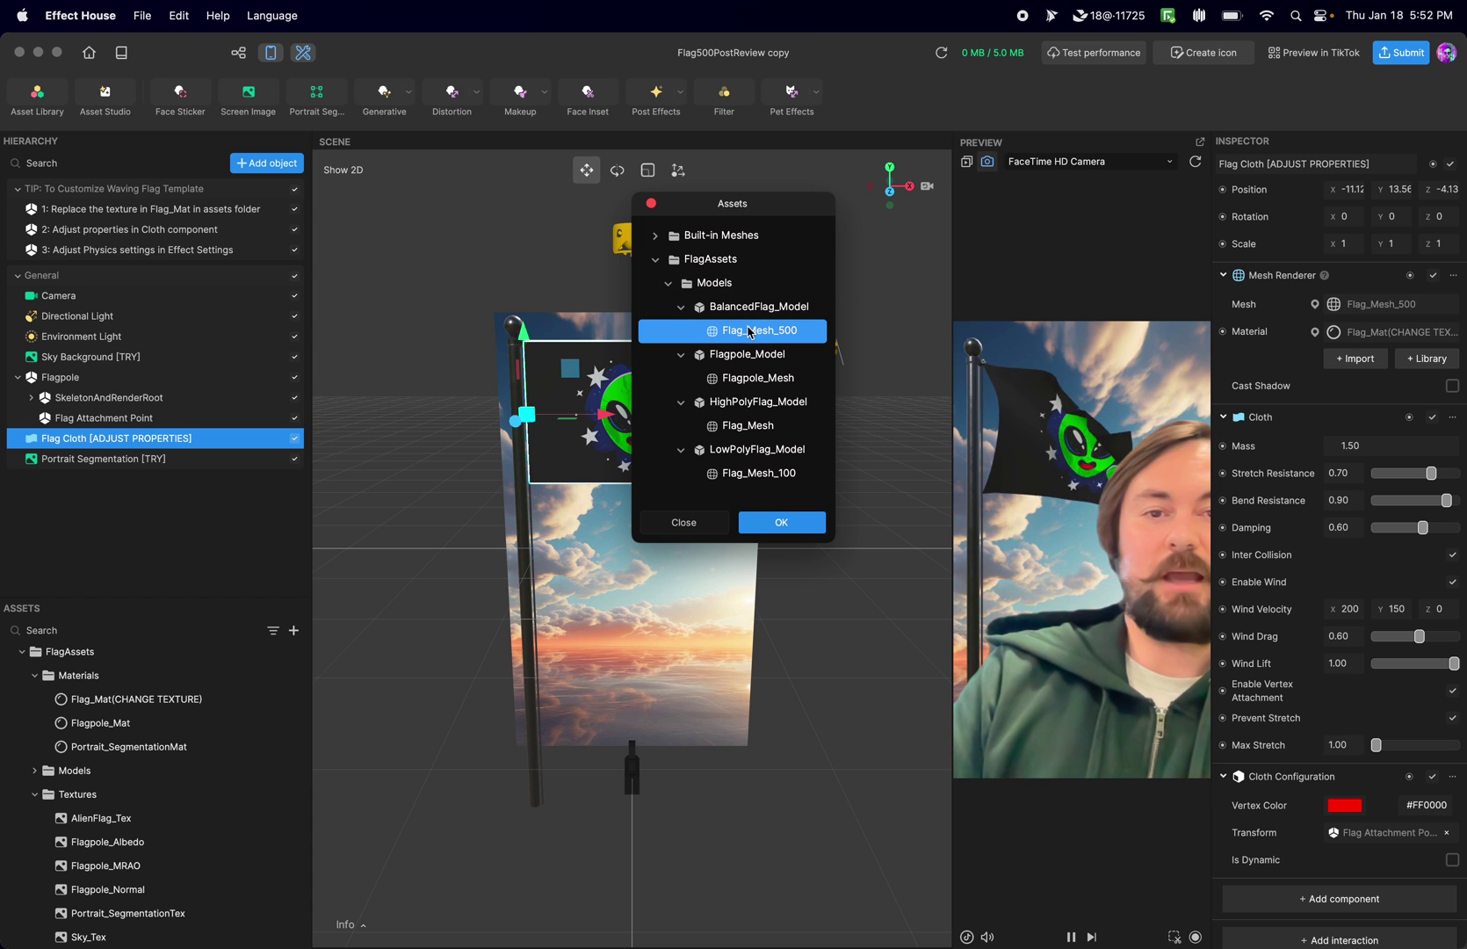
pyautogui.click(746, 476)
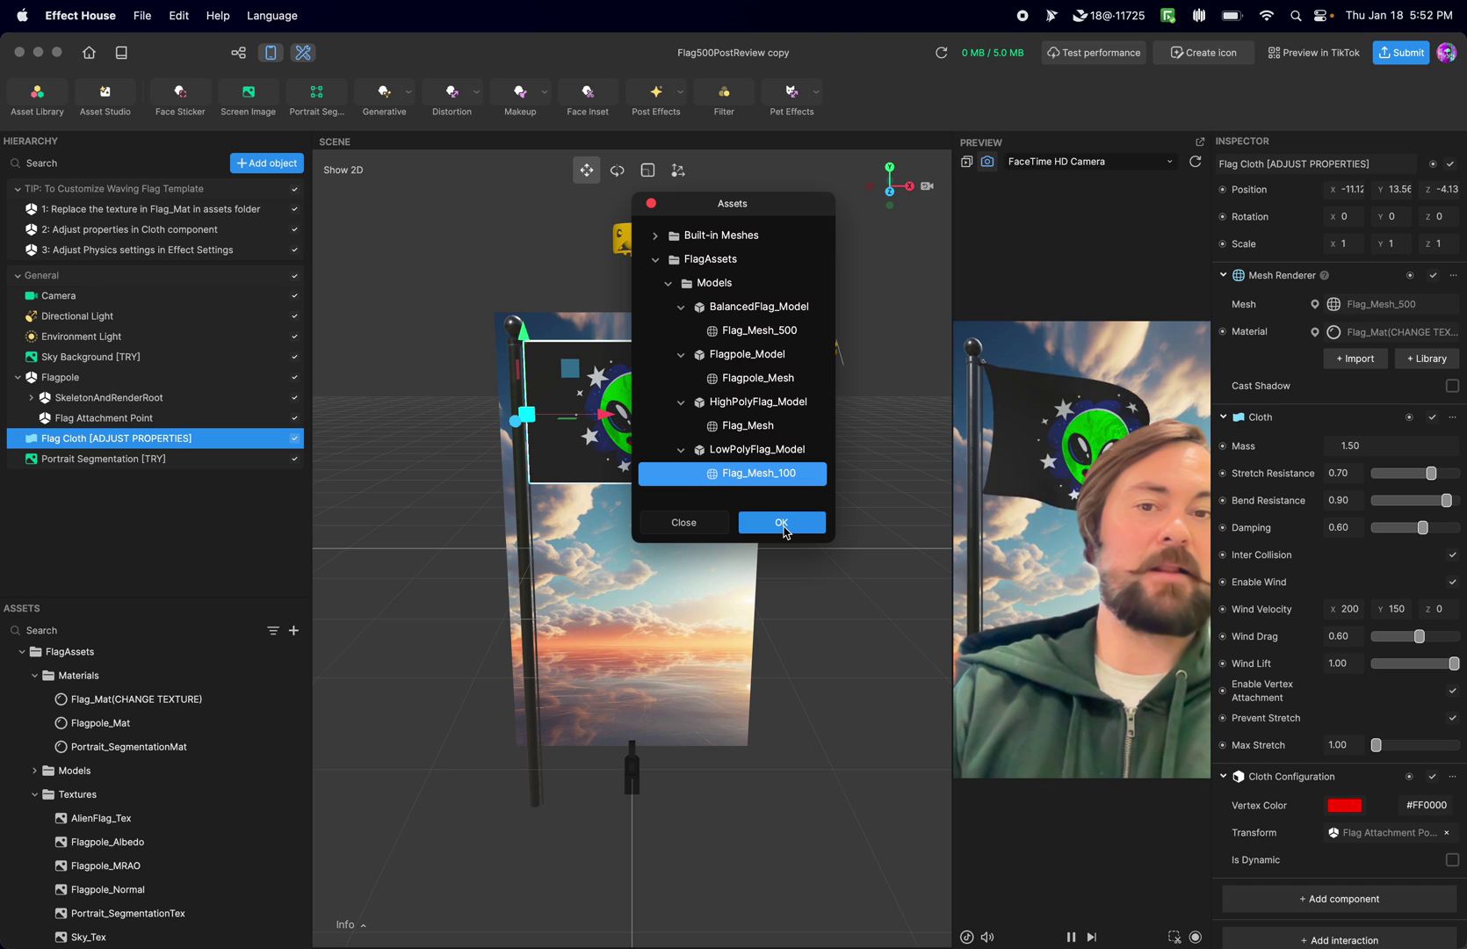
pyautogui.click(781, 524)
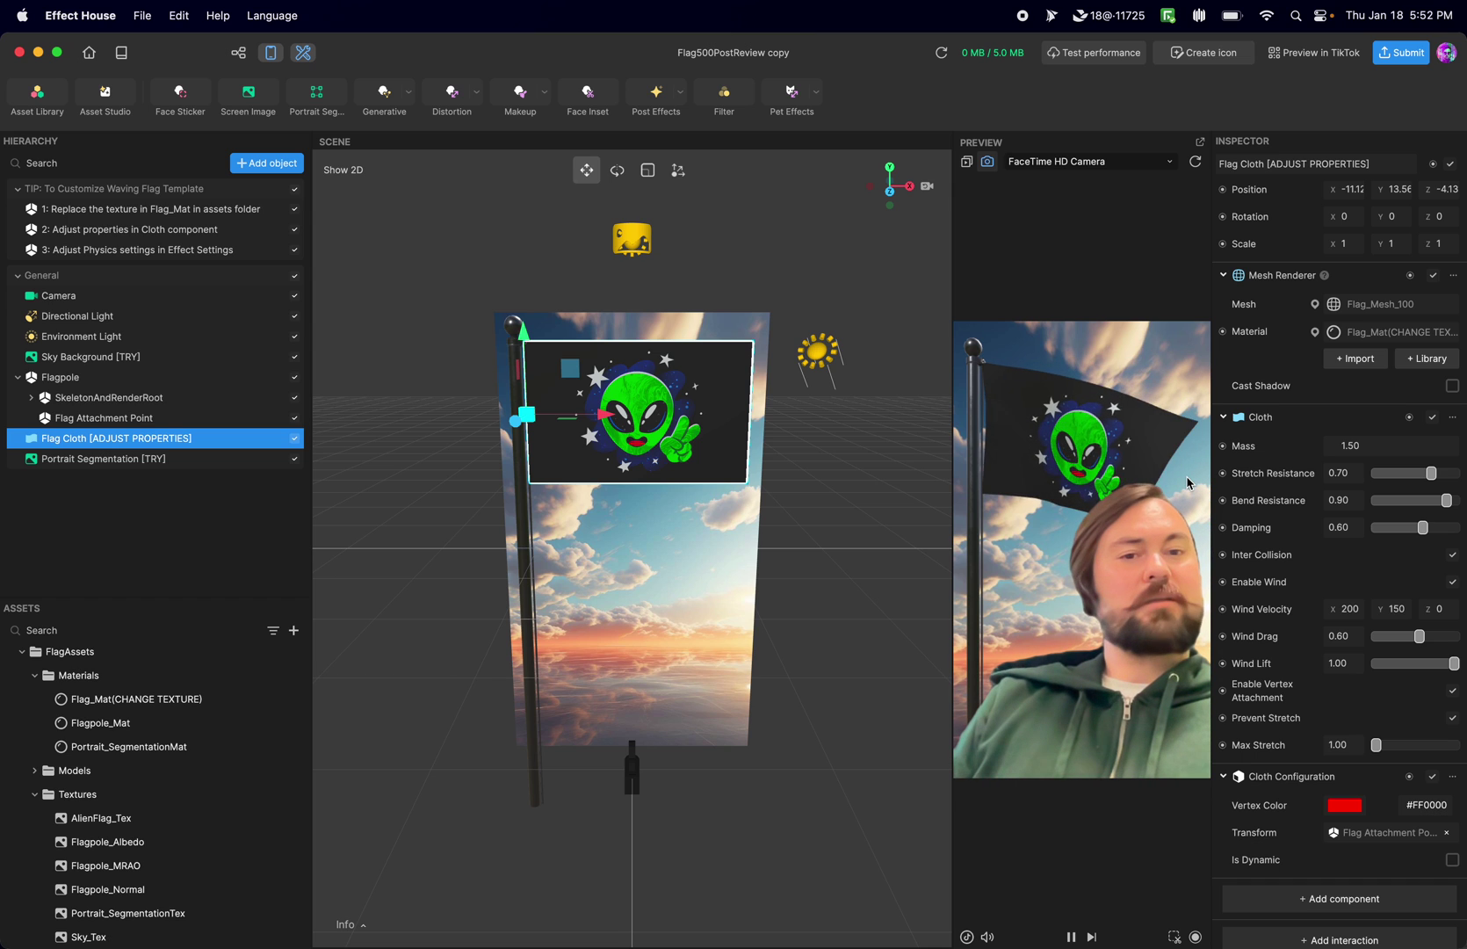
# - Swap the Flag Cloth's mesh to the high-poly Flag_Mesh from HighPolyFlag_Model
pyautogui.click(1398, 313)
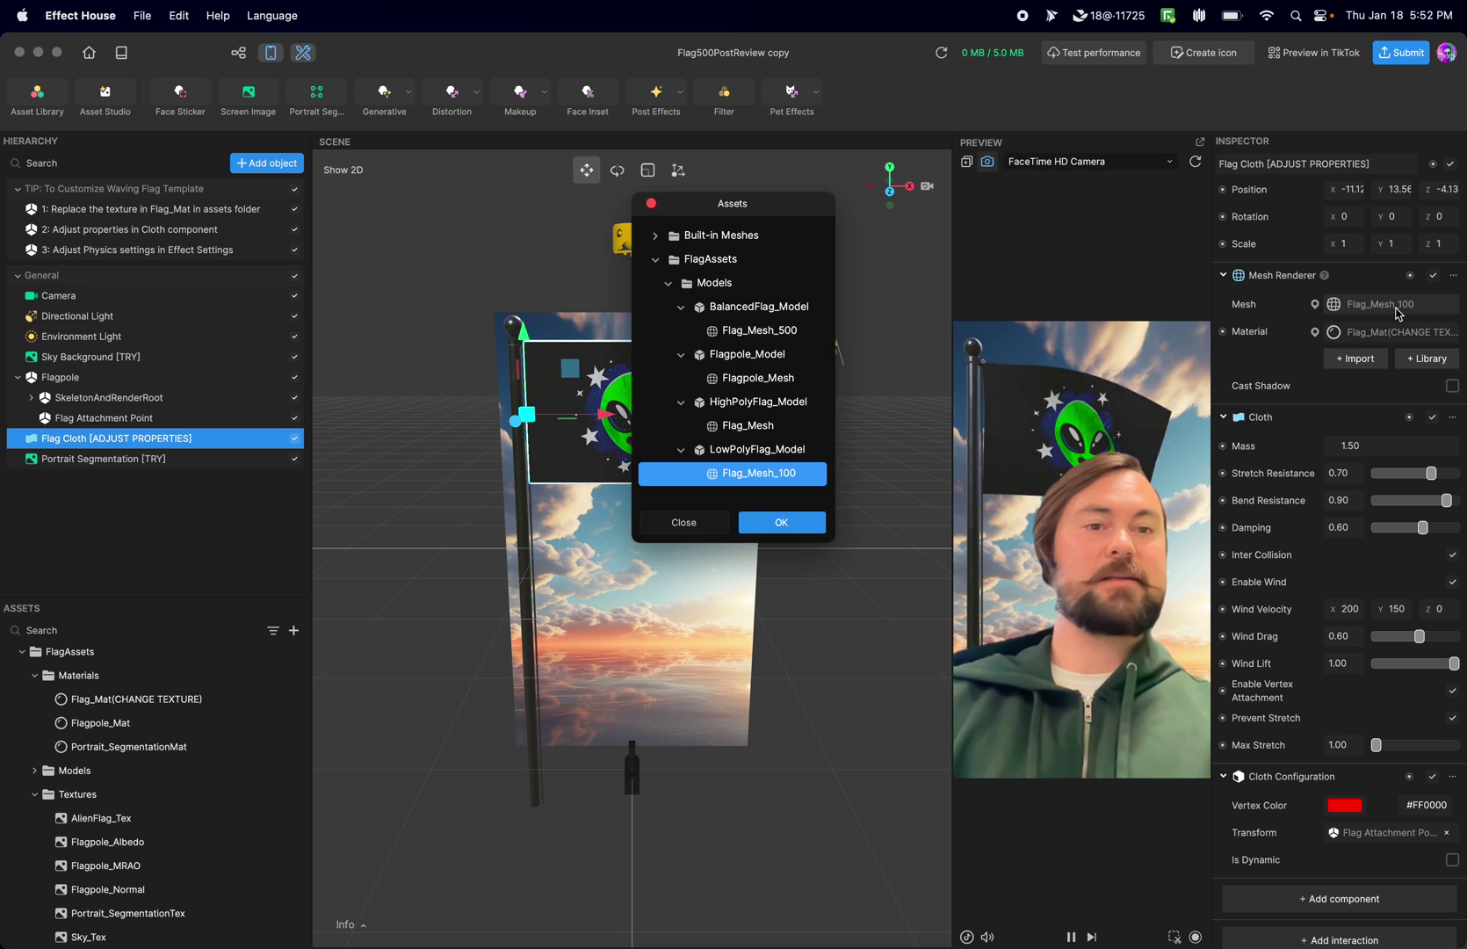
pyautogui.click(747, 425)
pyautogui.click(782, 523)
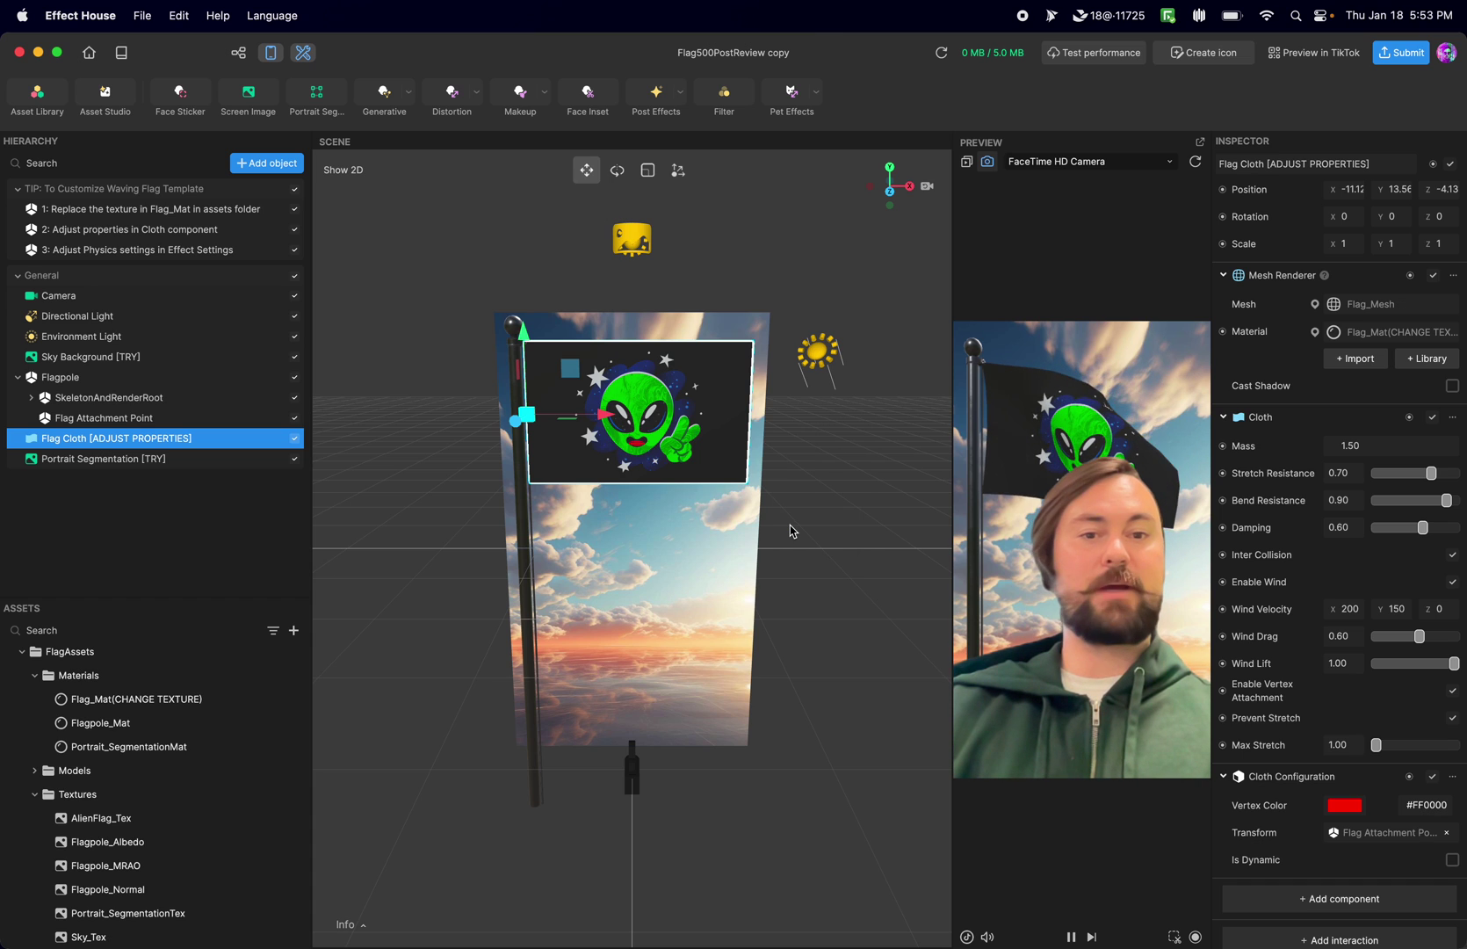
pyautogui.click(1381, 449)
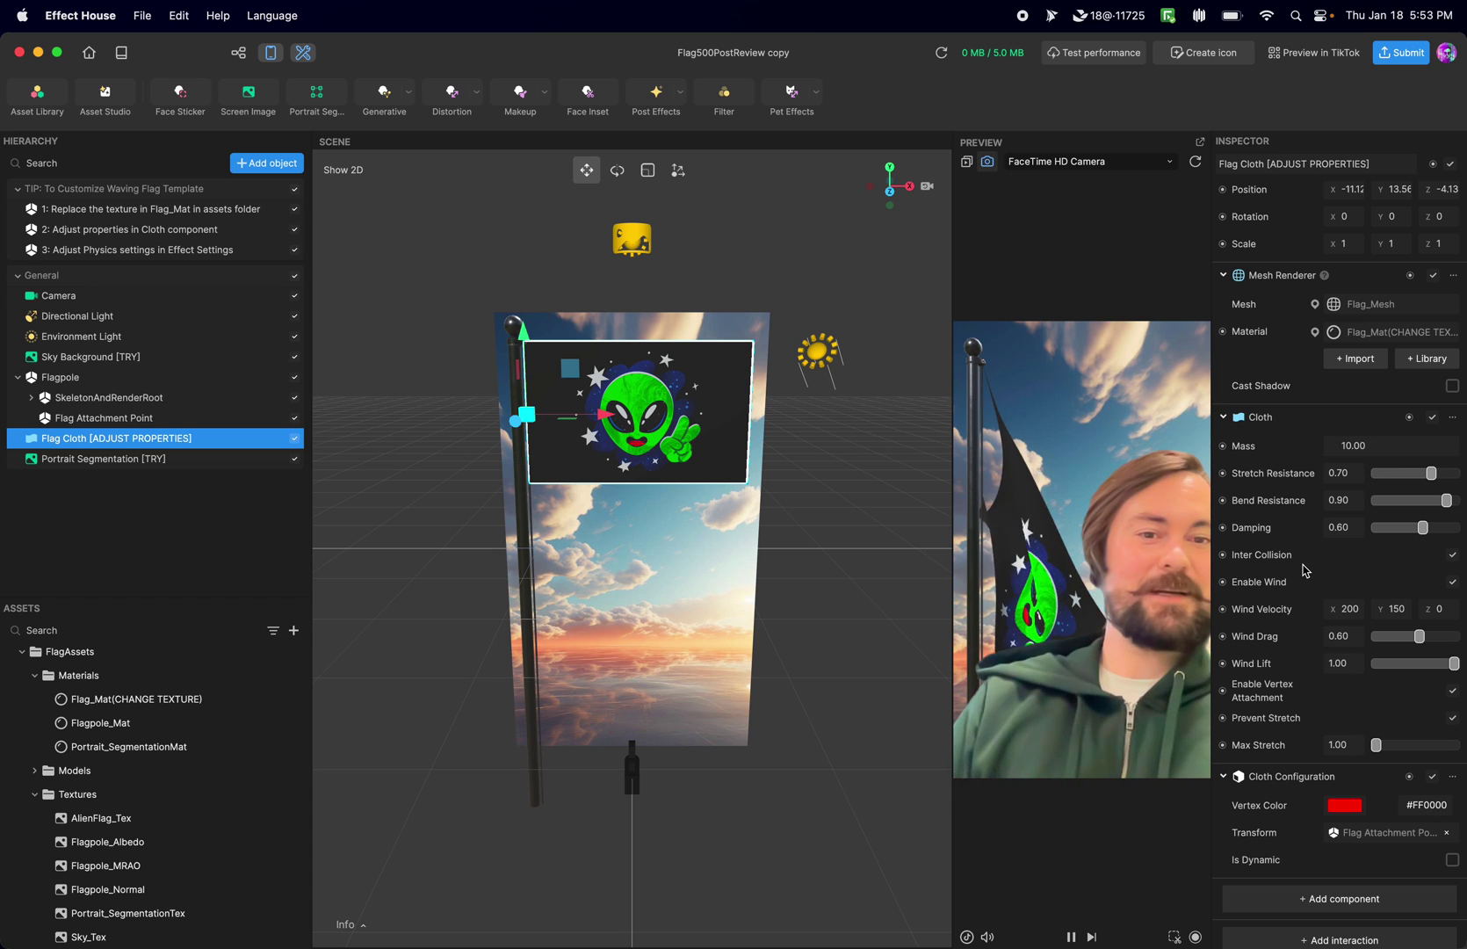
pyautogui.click(1381, 449)
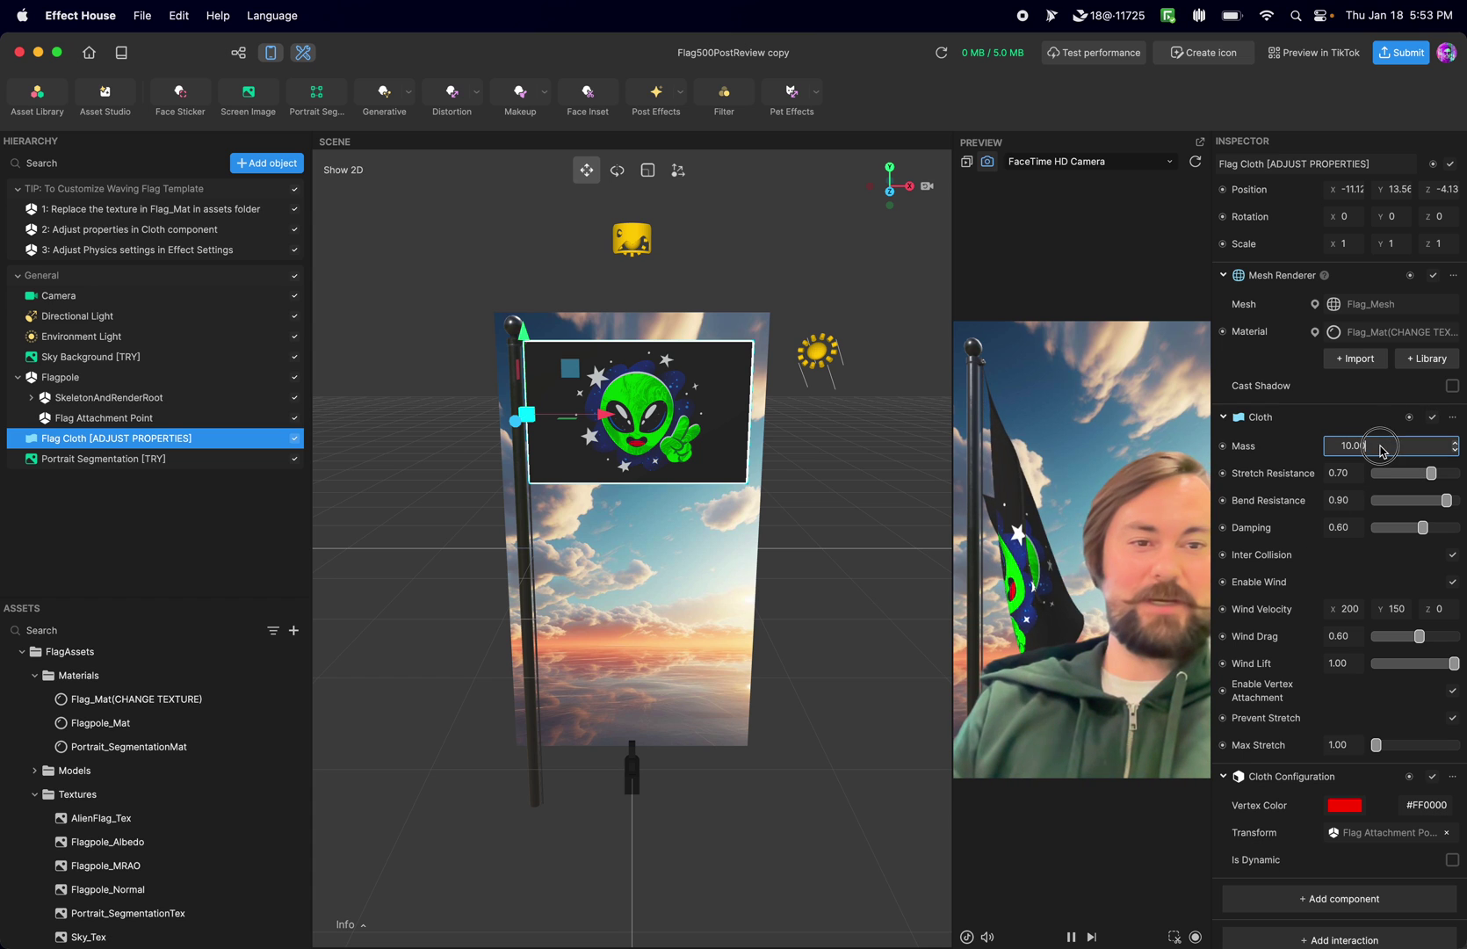
pyautogui.write('1')
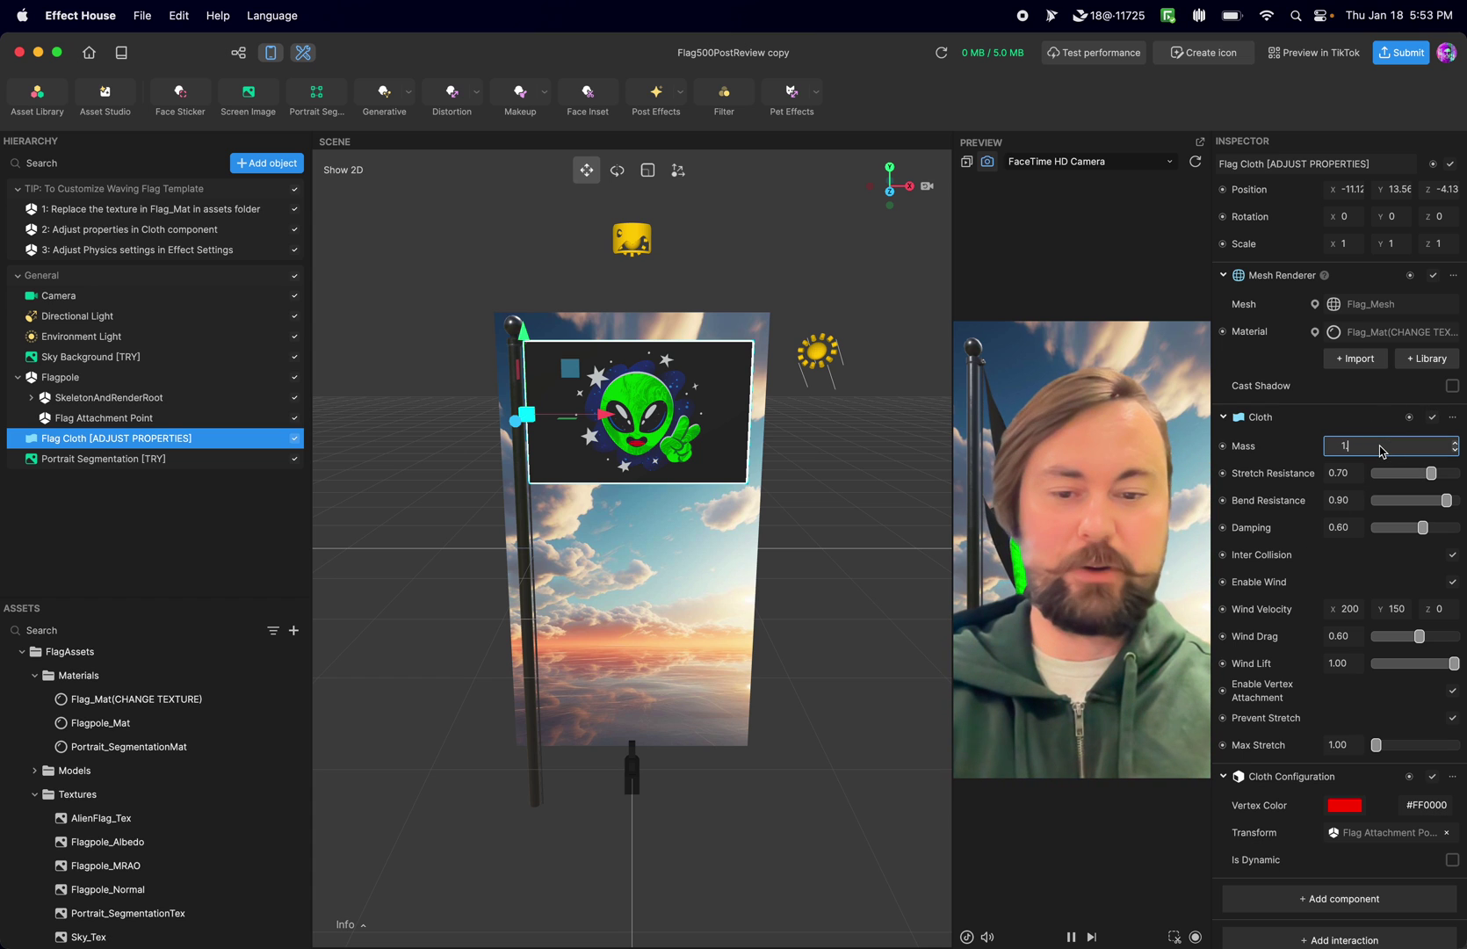
pyautogui.write('.5')
pyautogui.press('Return')
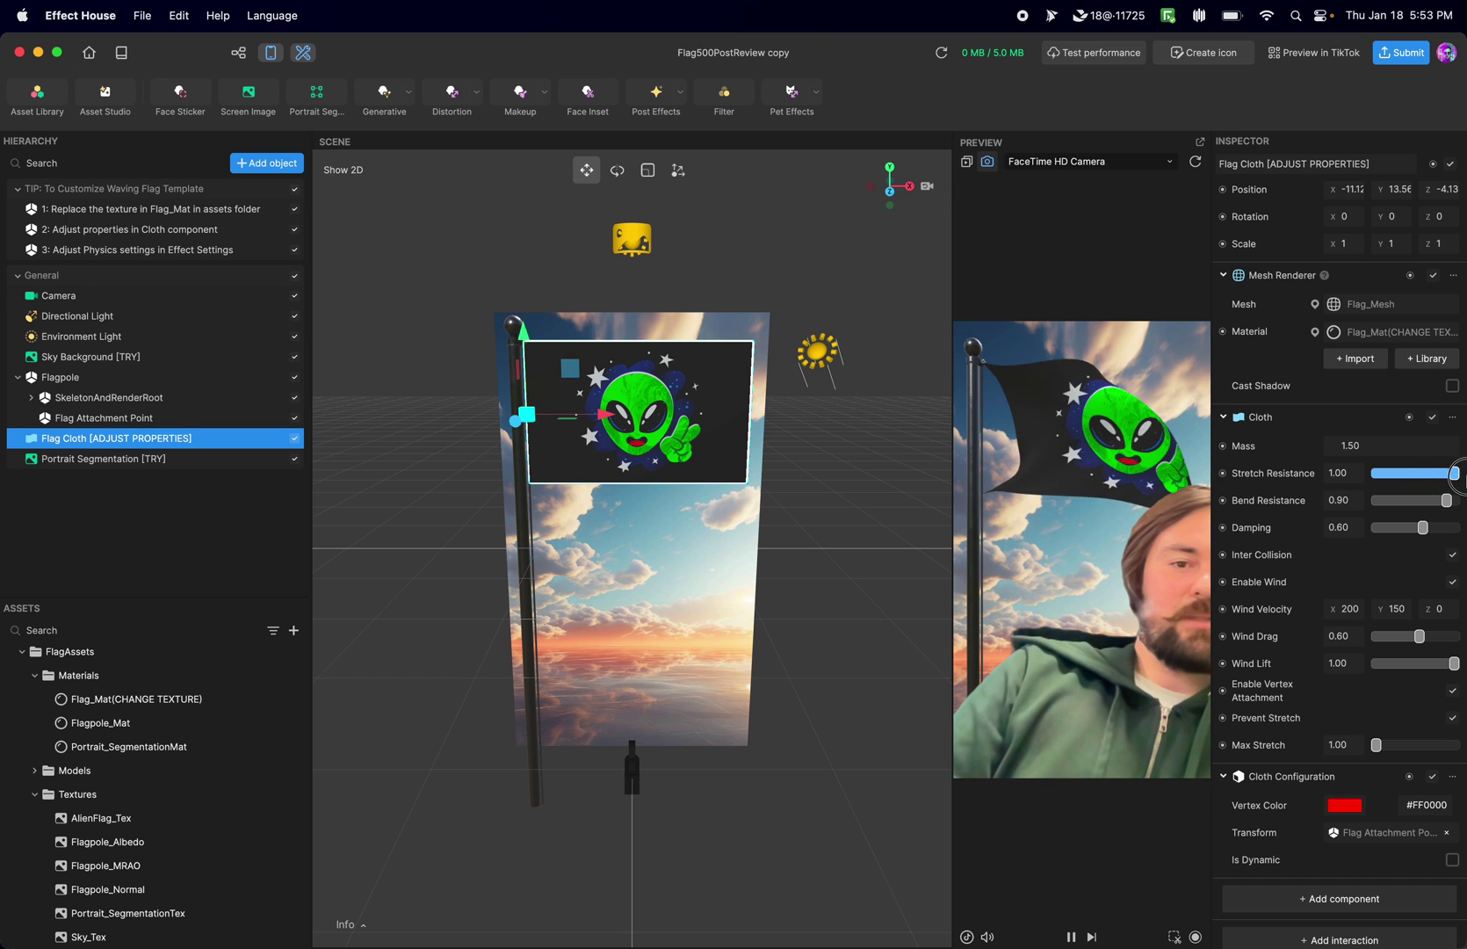
pyautogui.moveTo(1455, 473); pyautogui.dragTo(1466, 477)
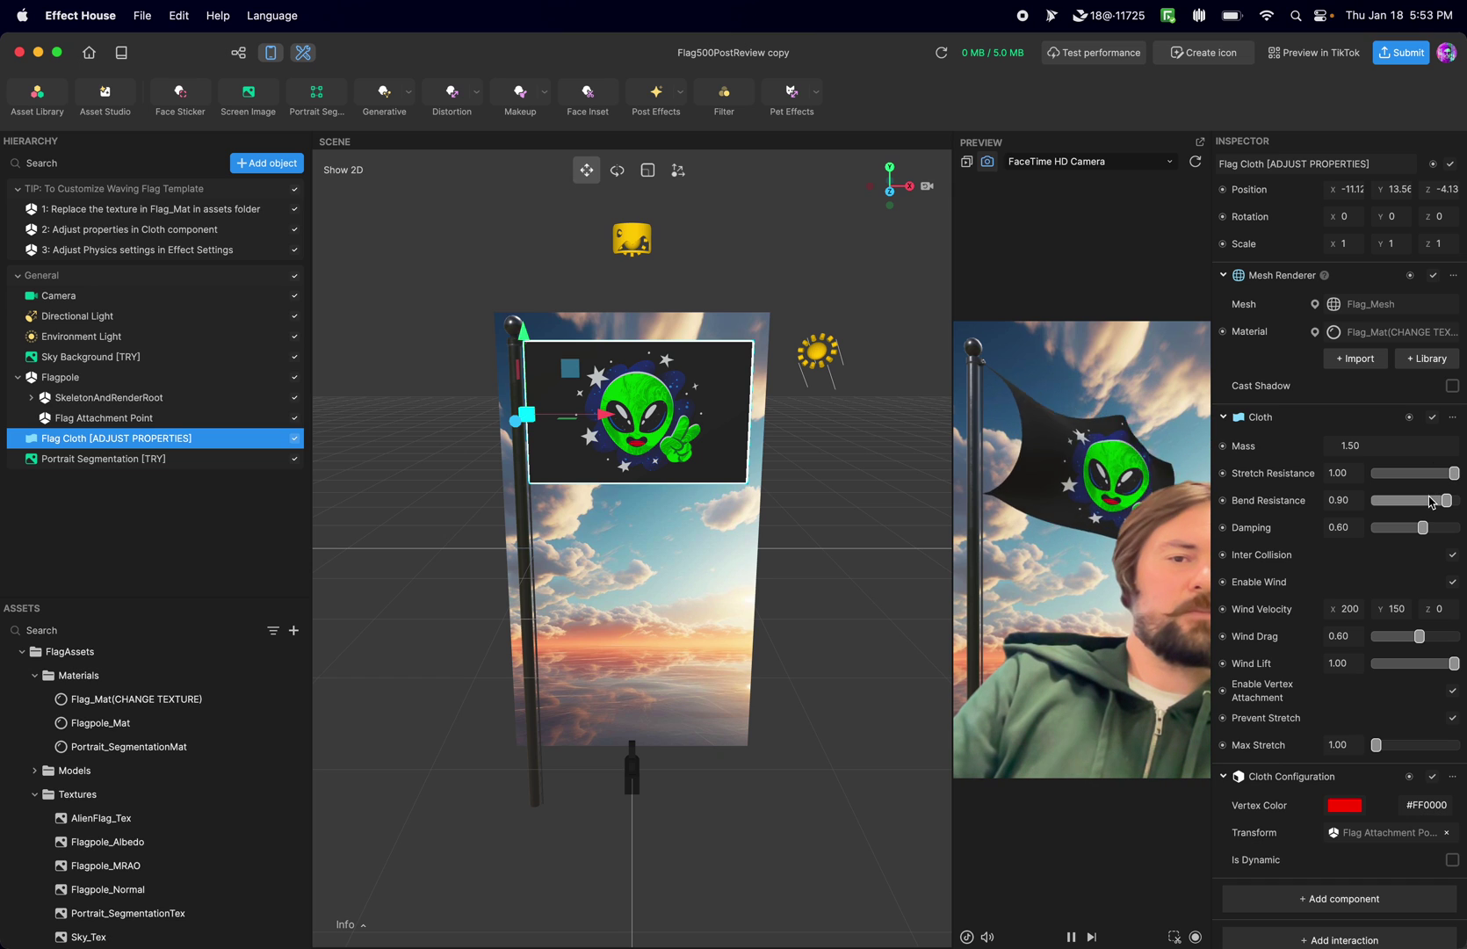
pyautogui.moveTo(1454, 474); pyautogui.dragTo(1378, 479)
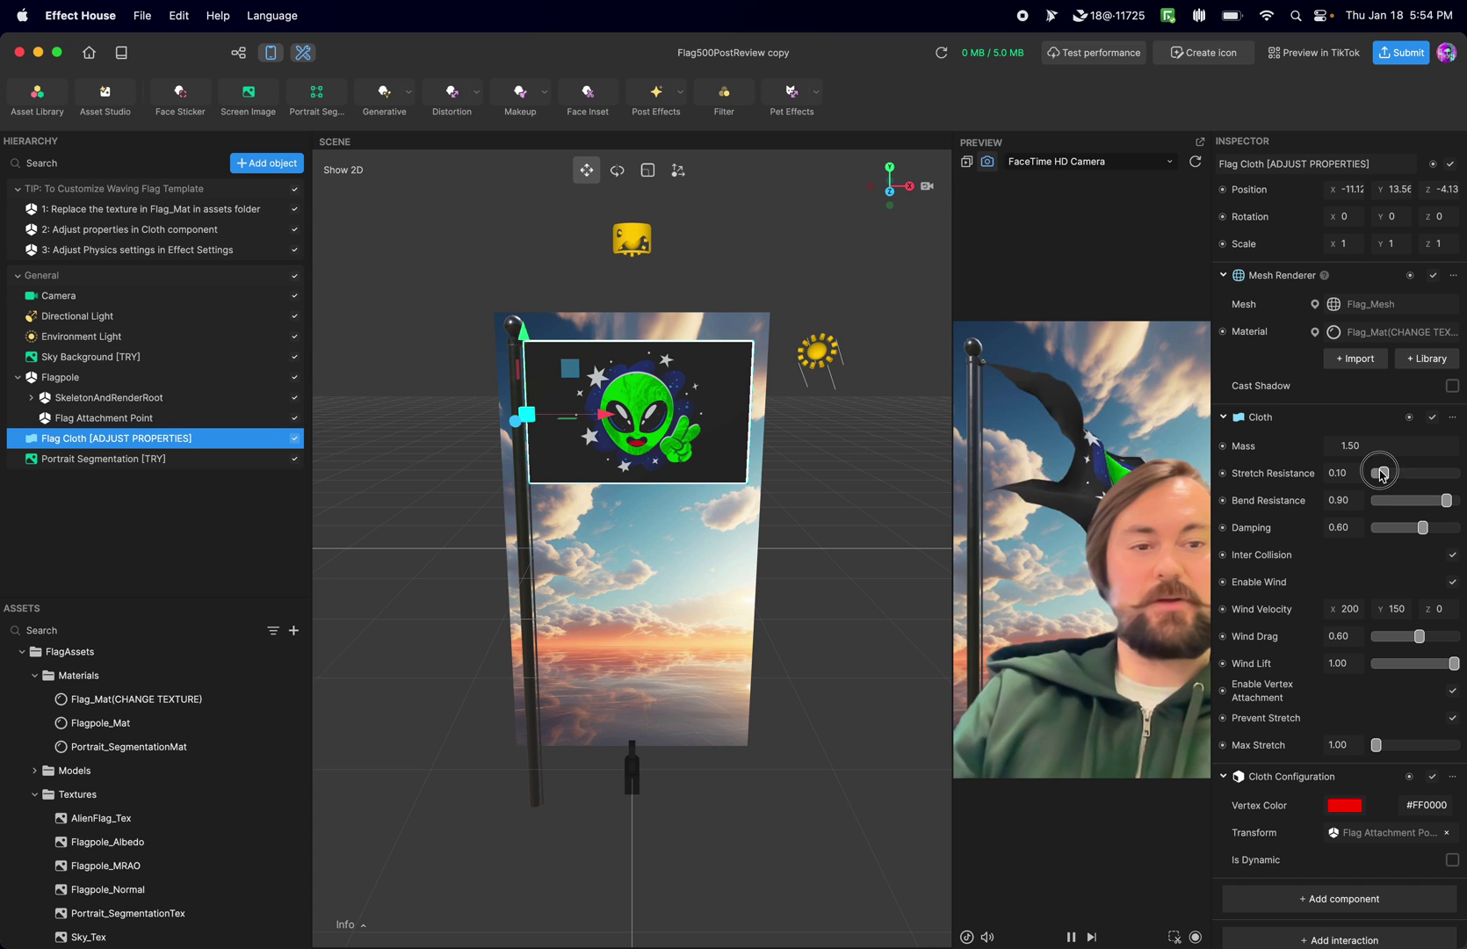
pyautogui.moveTo(1383, 473); pyautogui.dragTo(1431, 474)
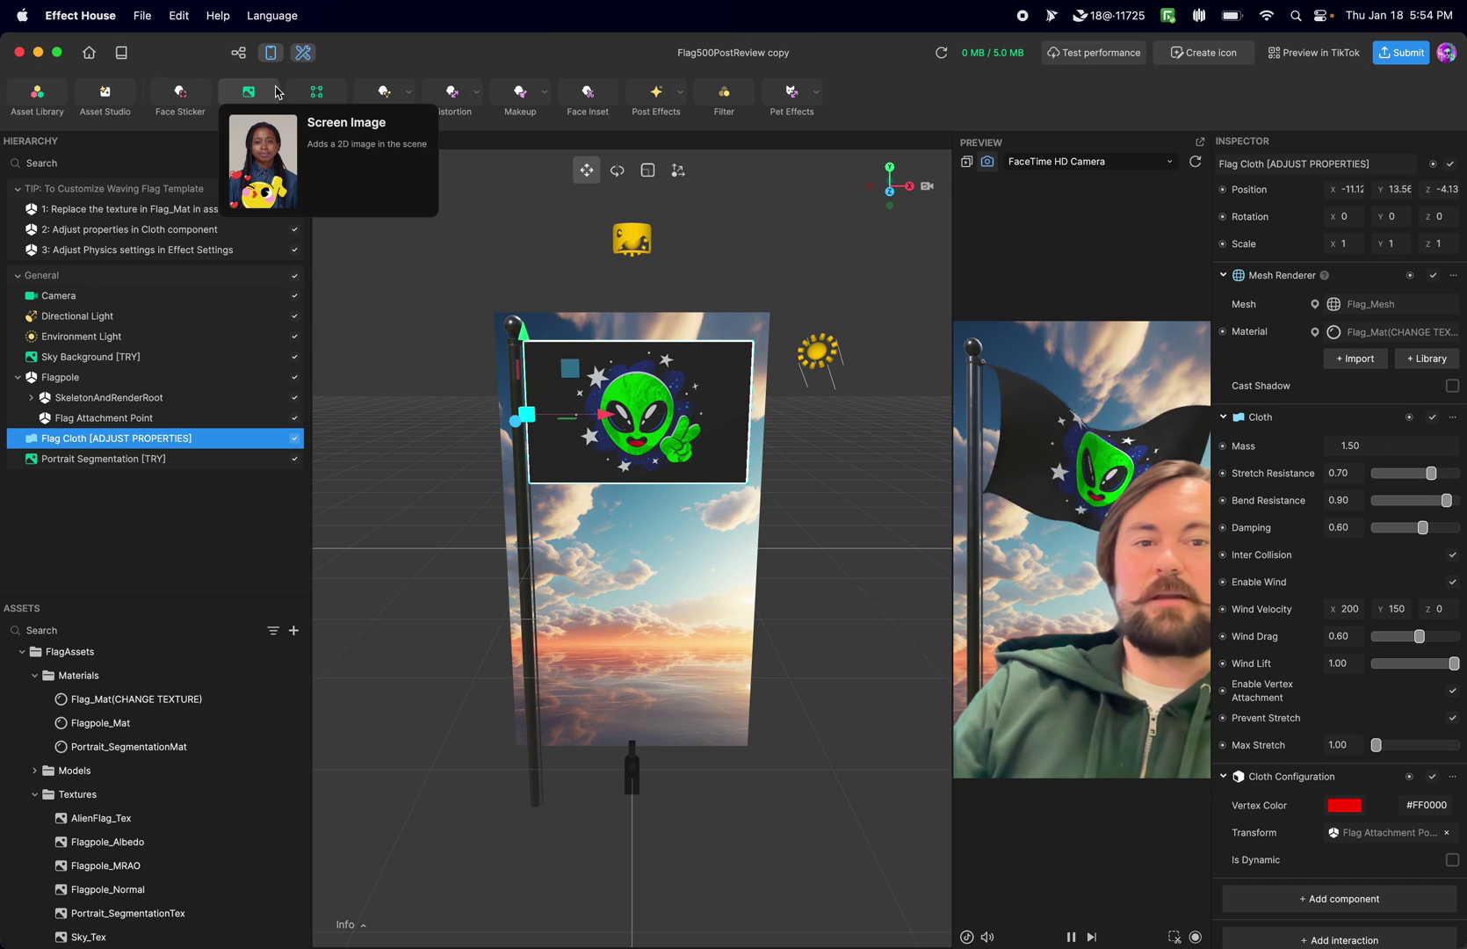
# - In Effect Settings, raise Physics Position Iterations from 2 to 5, apply, and close
pyautogui.click(143, 18)
pyautogui.click(180, 158)
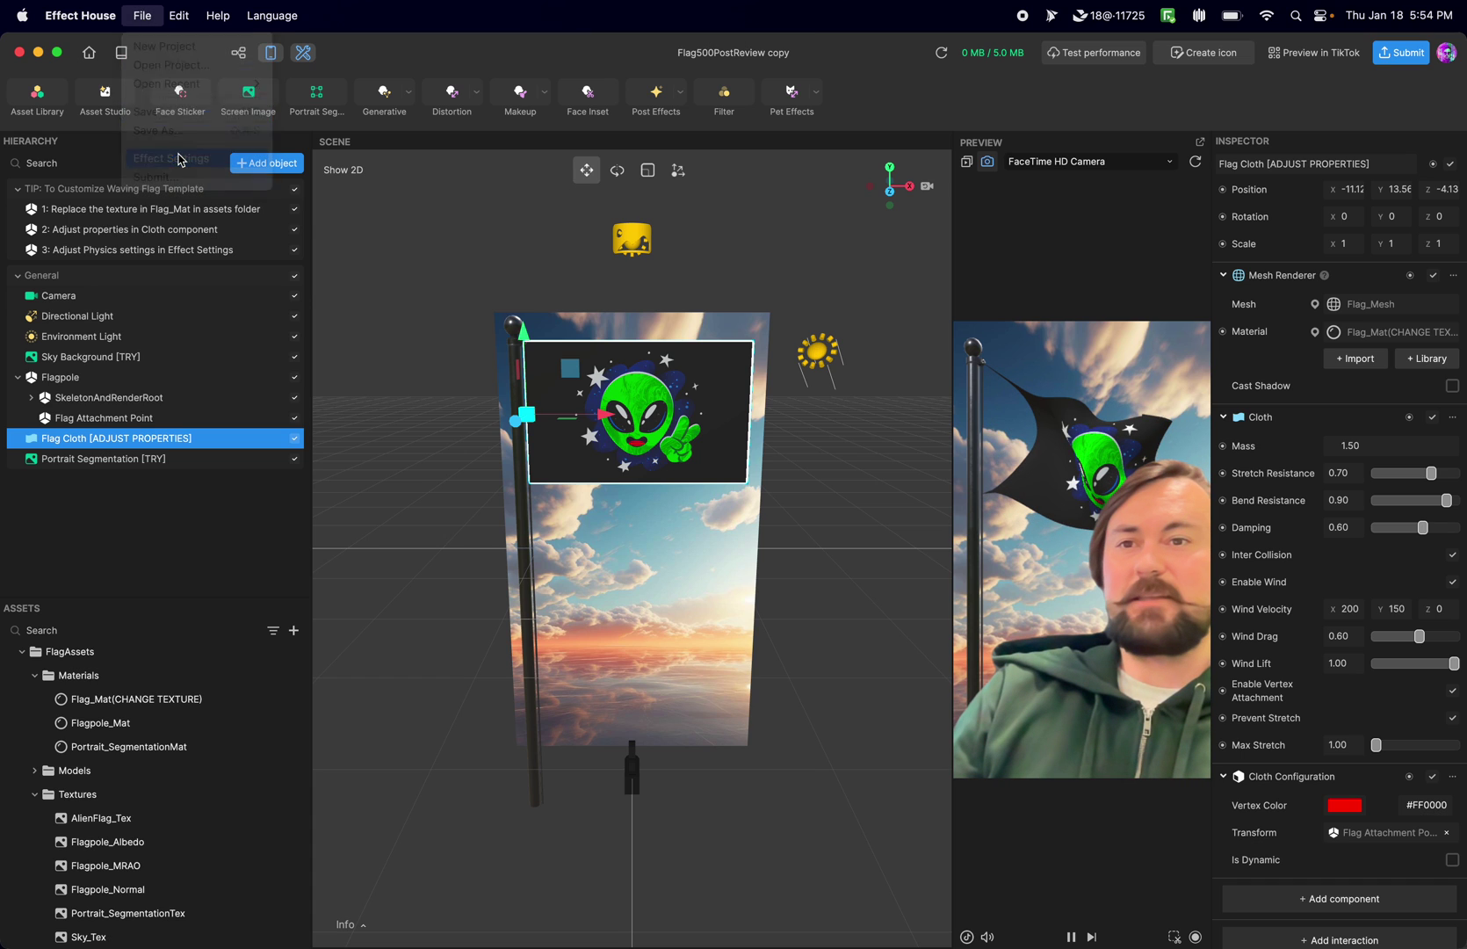
pyautogui.moveTo(407, 168); pyautogui.dragTo(430, 241)
pyautogui.click(367, 325)
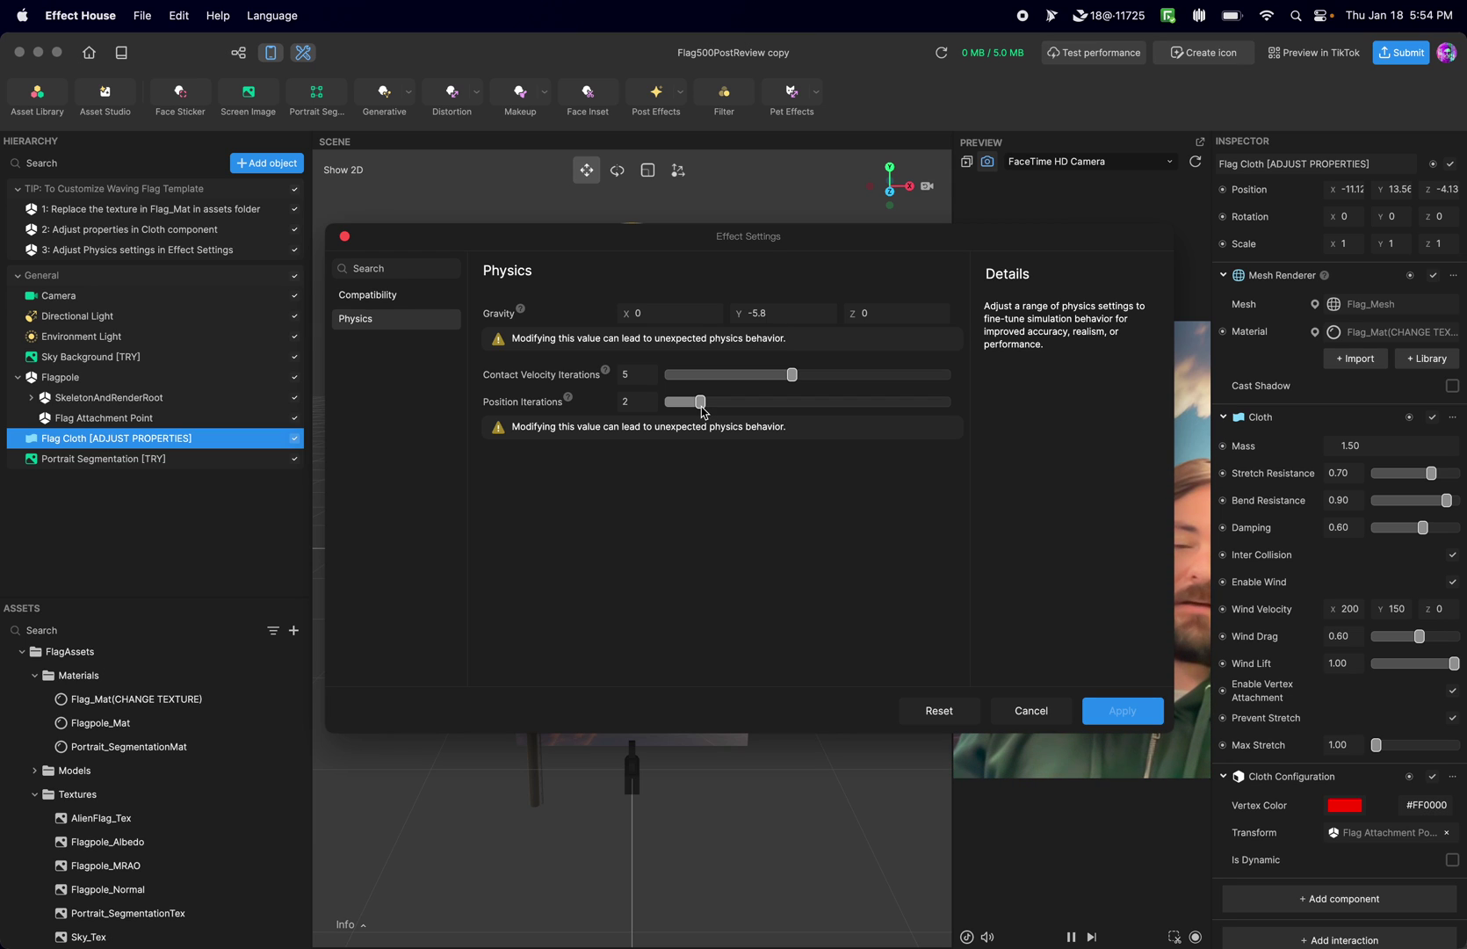
pyautogui.moveTo(701, 402); pyautogui.dragTo(789, 404)
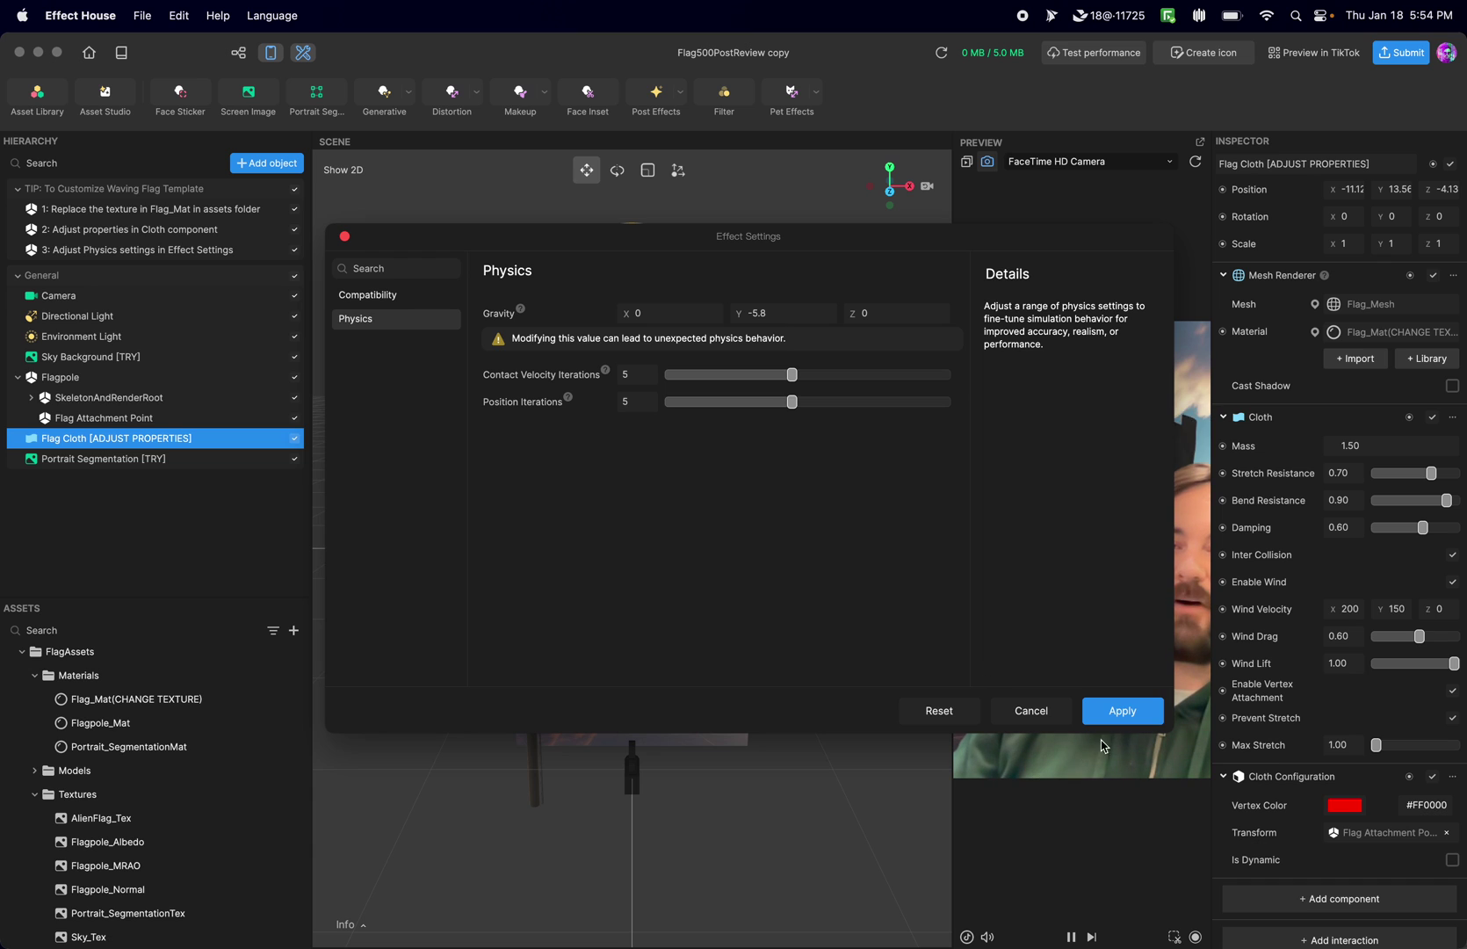
pyautogui.click(1128, 713)
pyautogui.click(1027, 710)
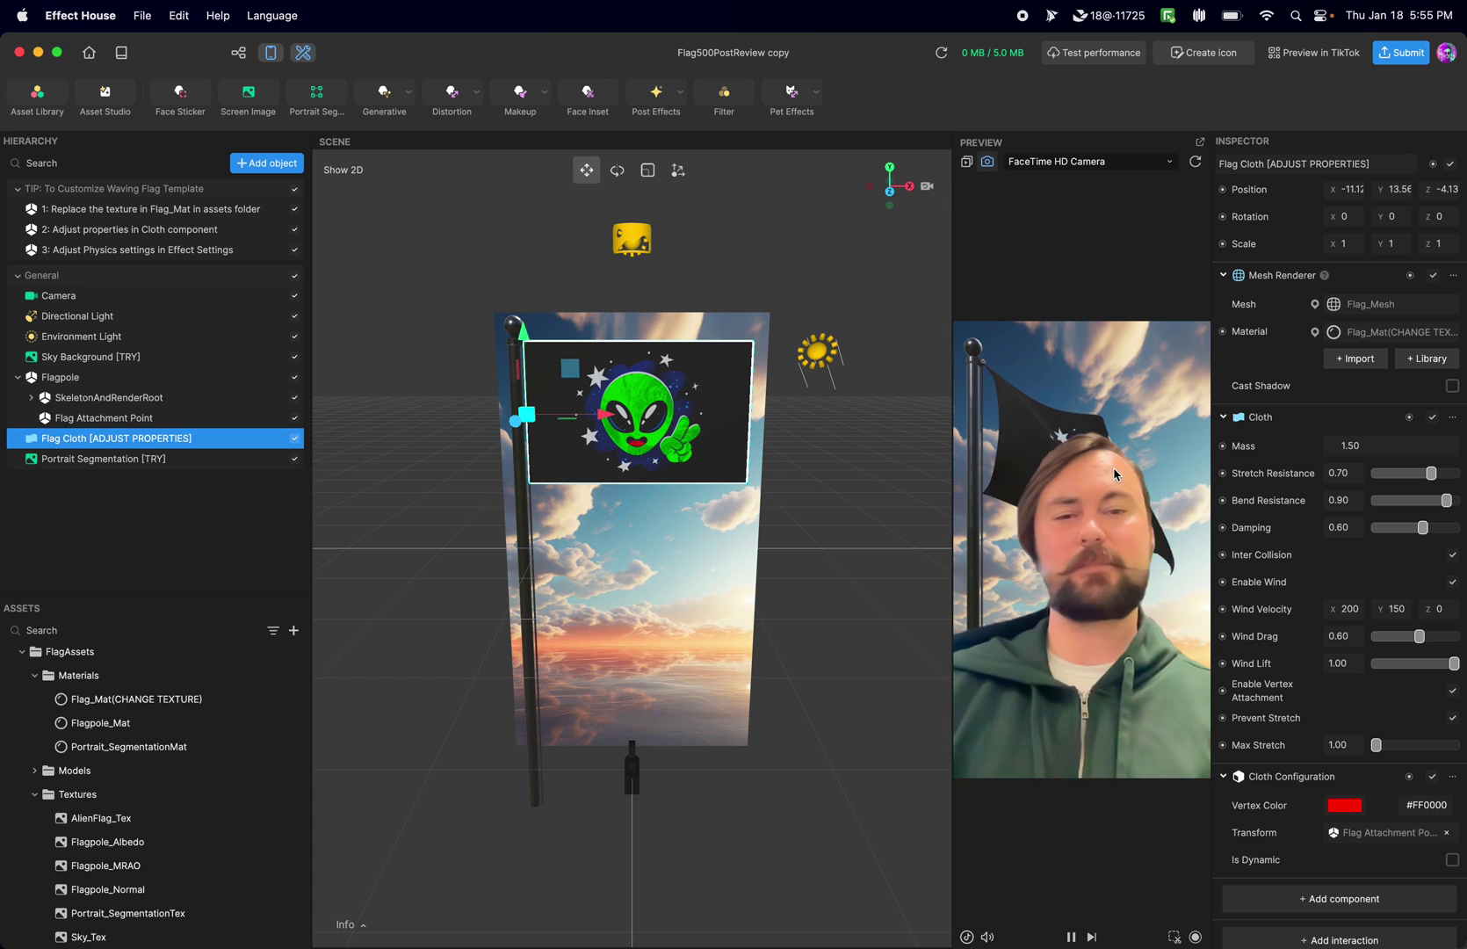
pyautogui.click(140, 18)
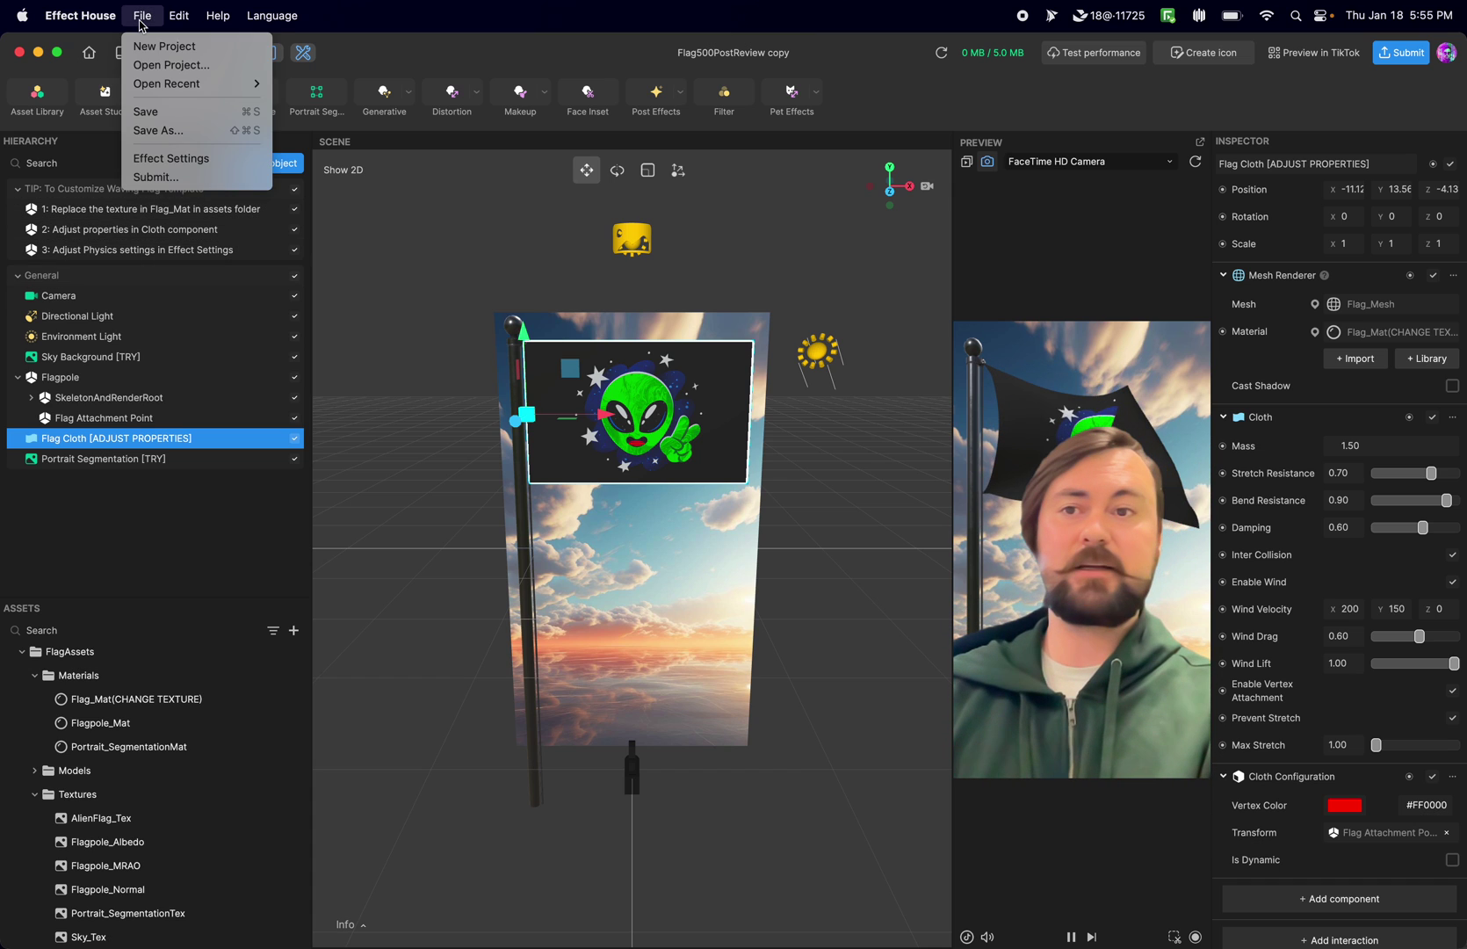
pyautogui.click(501, 68)
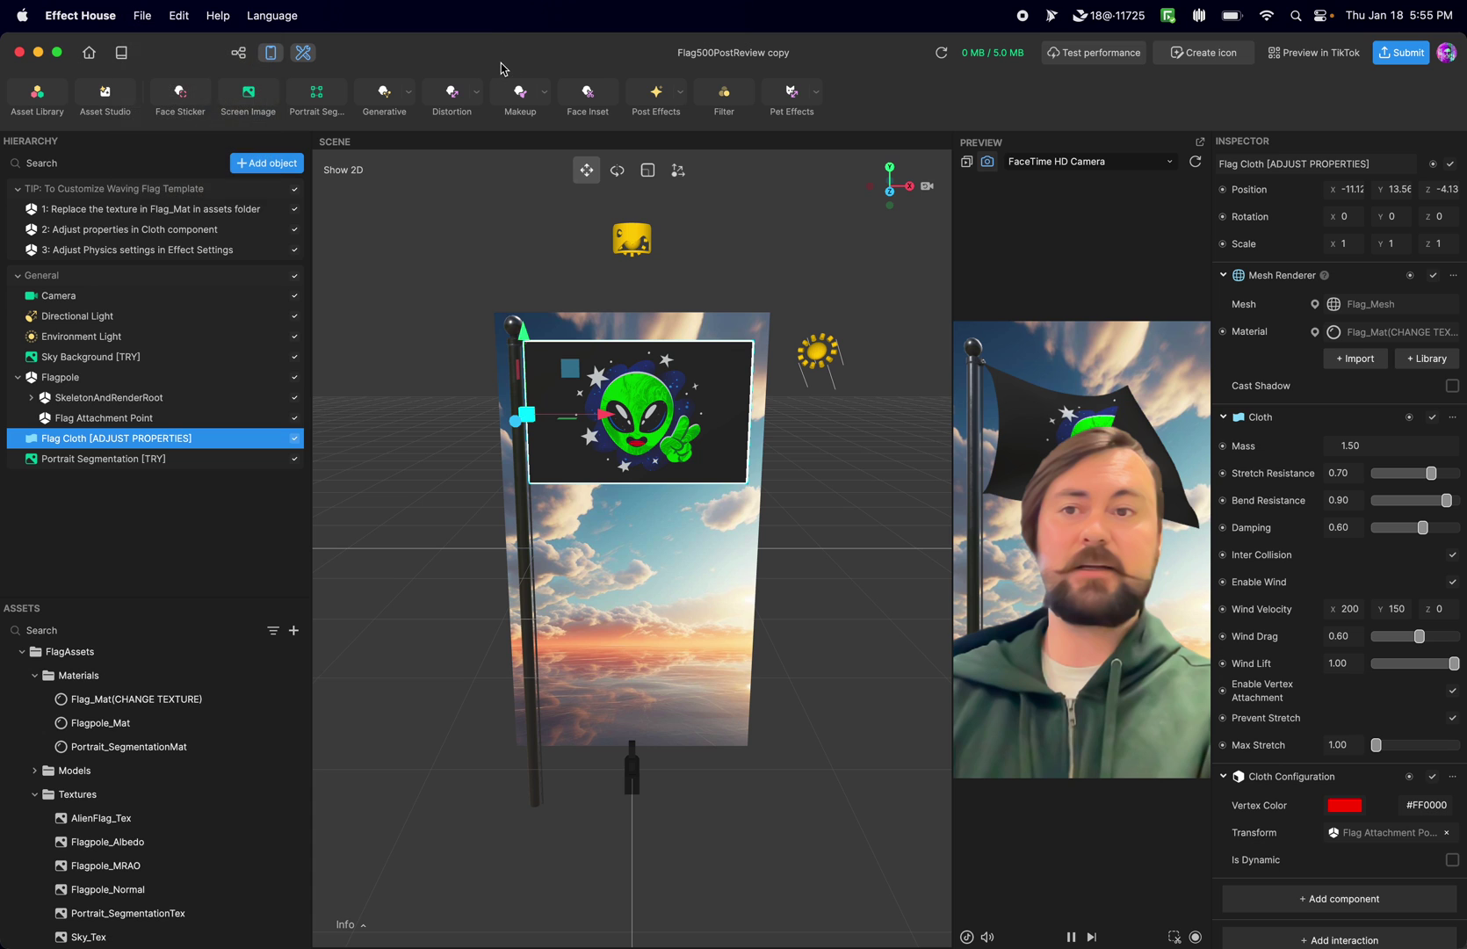
pyautogui.moveTo(1430, 474); pyautogui.dragTo(1383, 482)
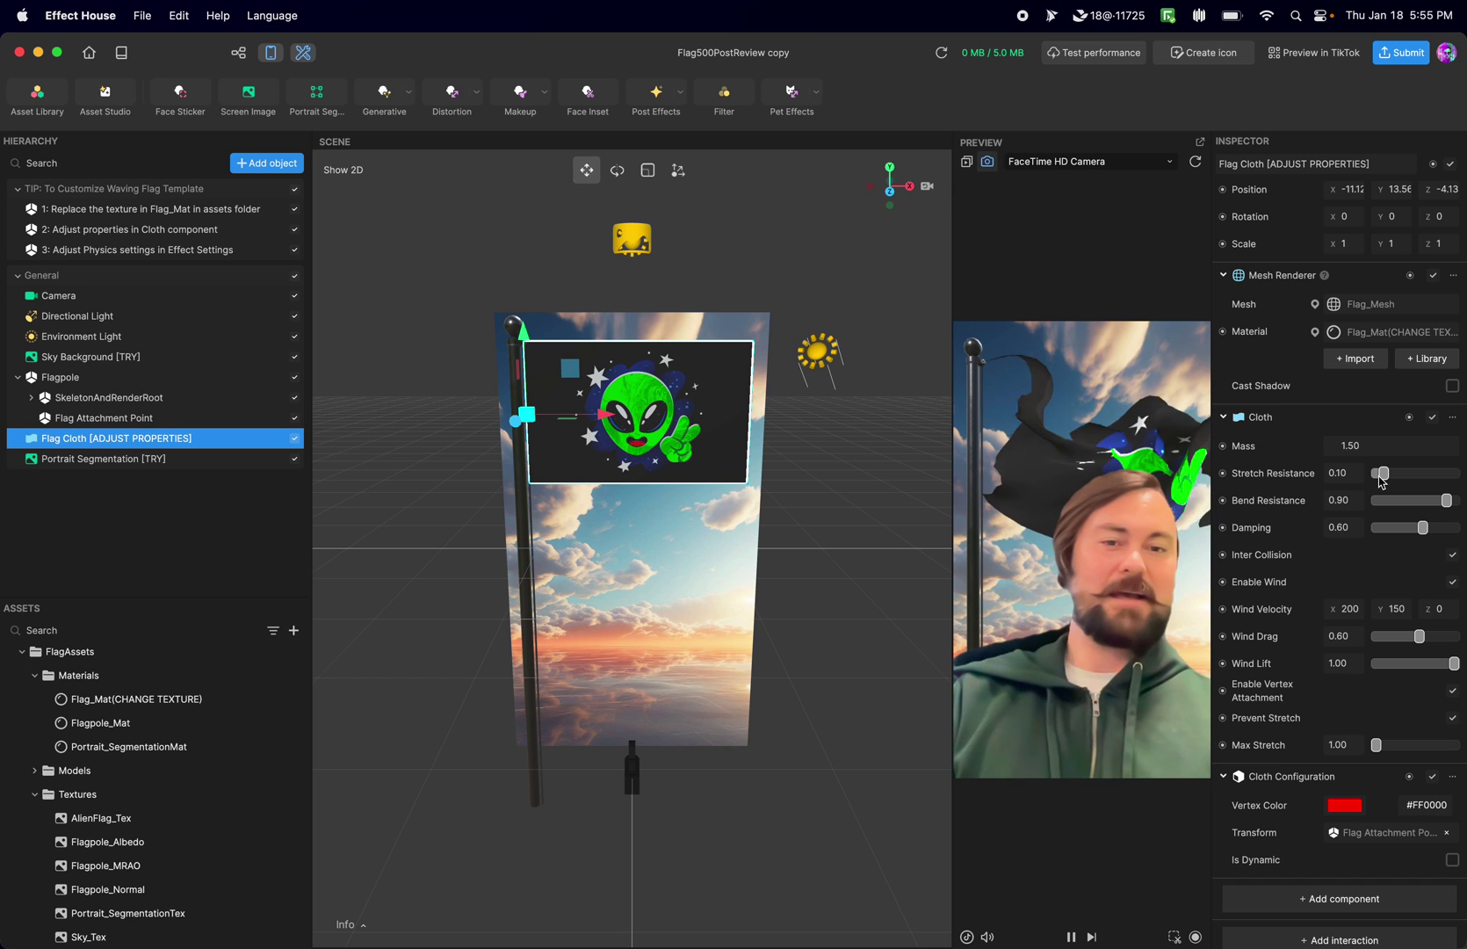
pyautogui.moveTo(1382, 481); pyautogui.dragTo(1432, 485)
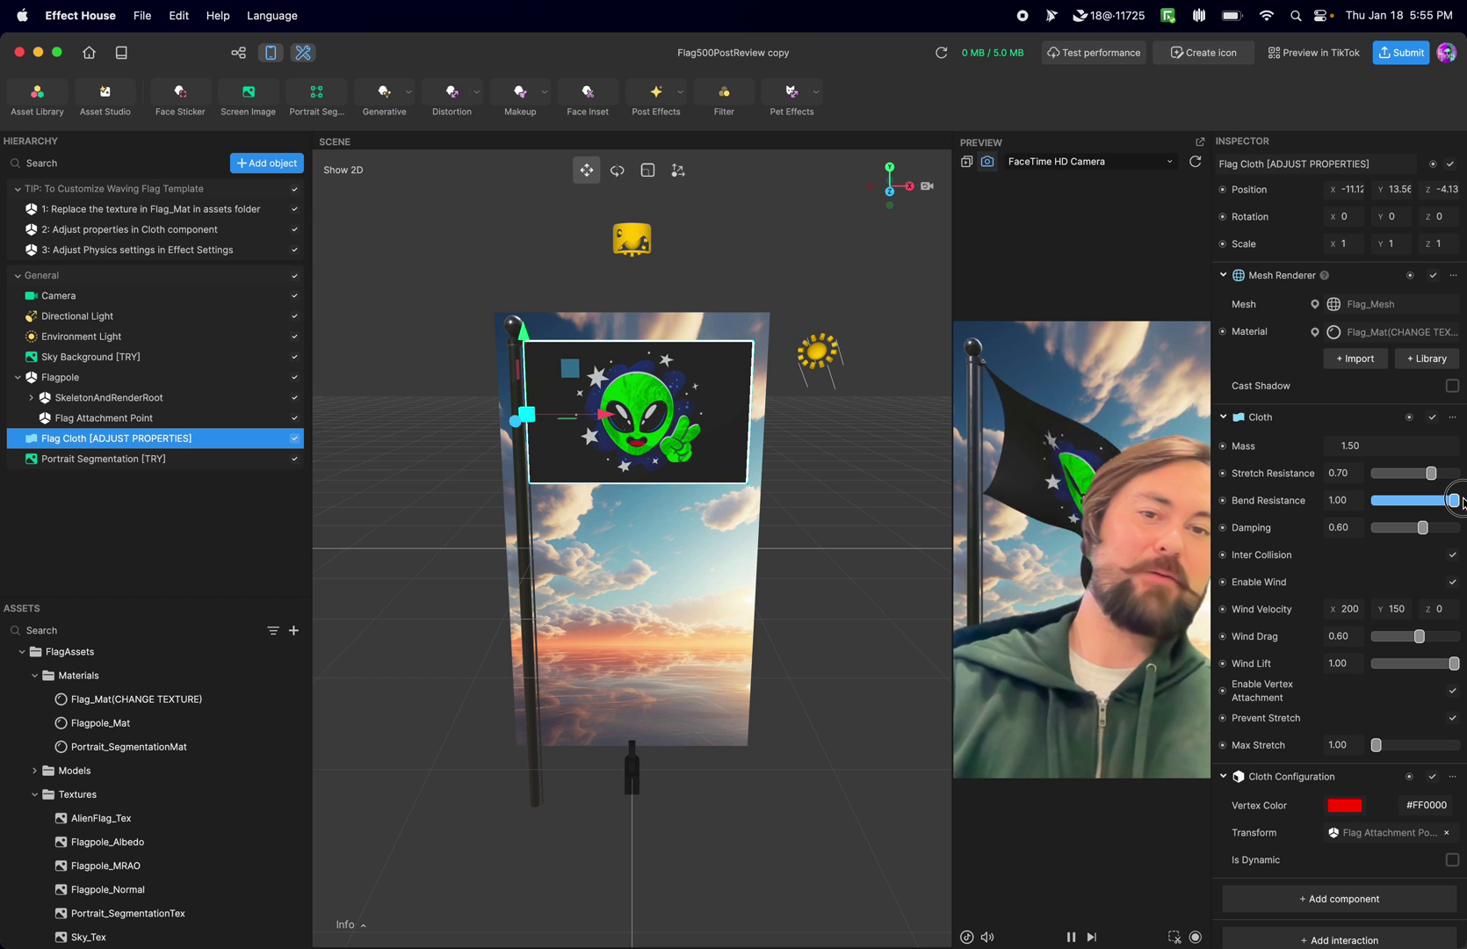
pyautogui.moveTo(1459, 504); pyautogui.dragTo(1451, 505)
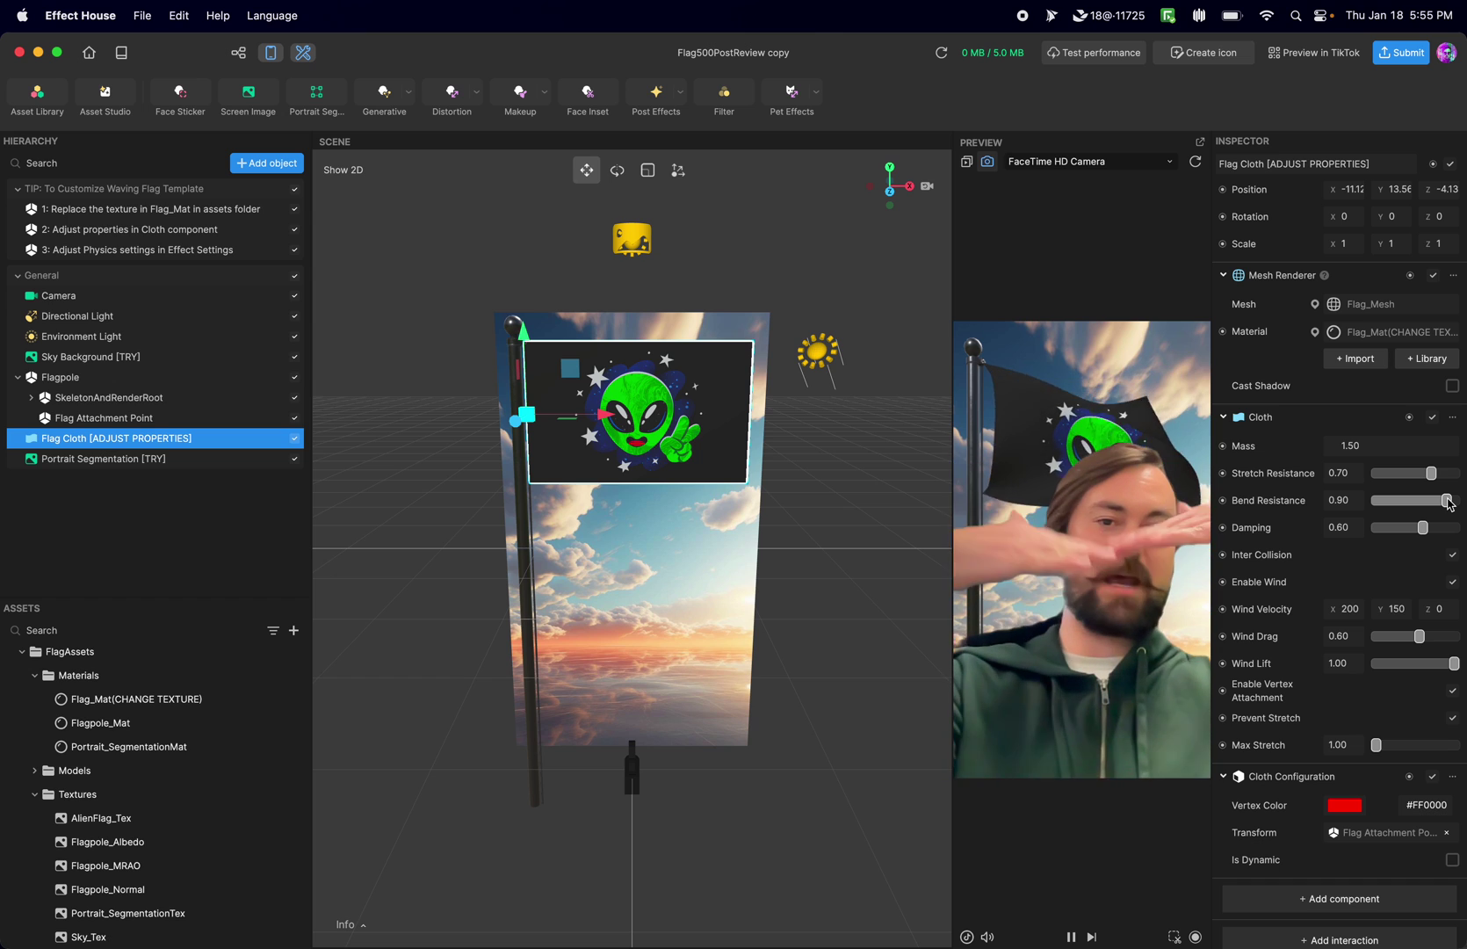
pyautogui.click(1446, 500)
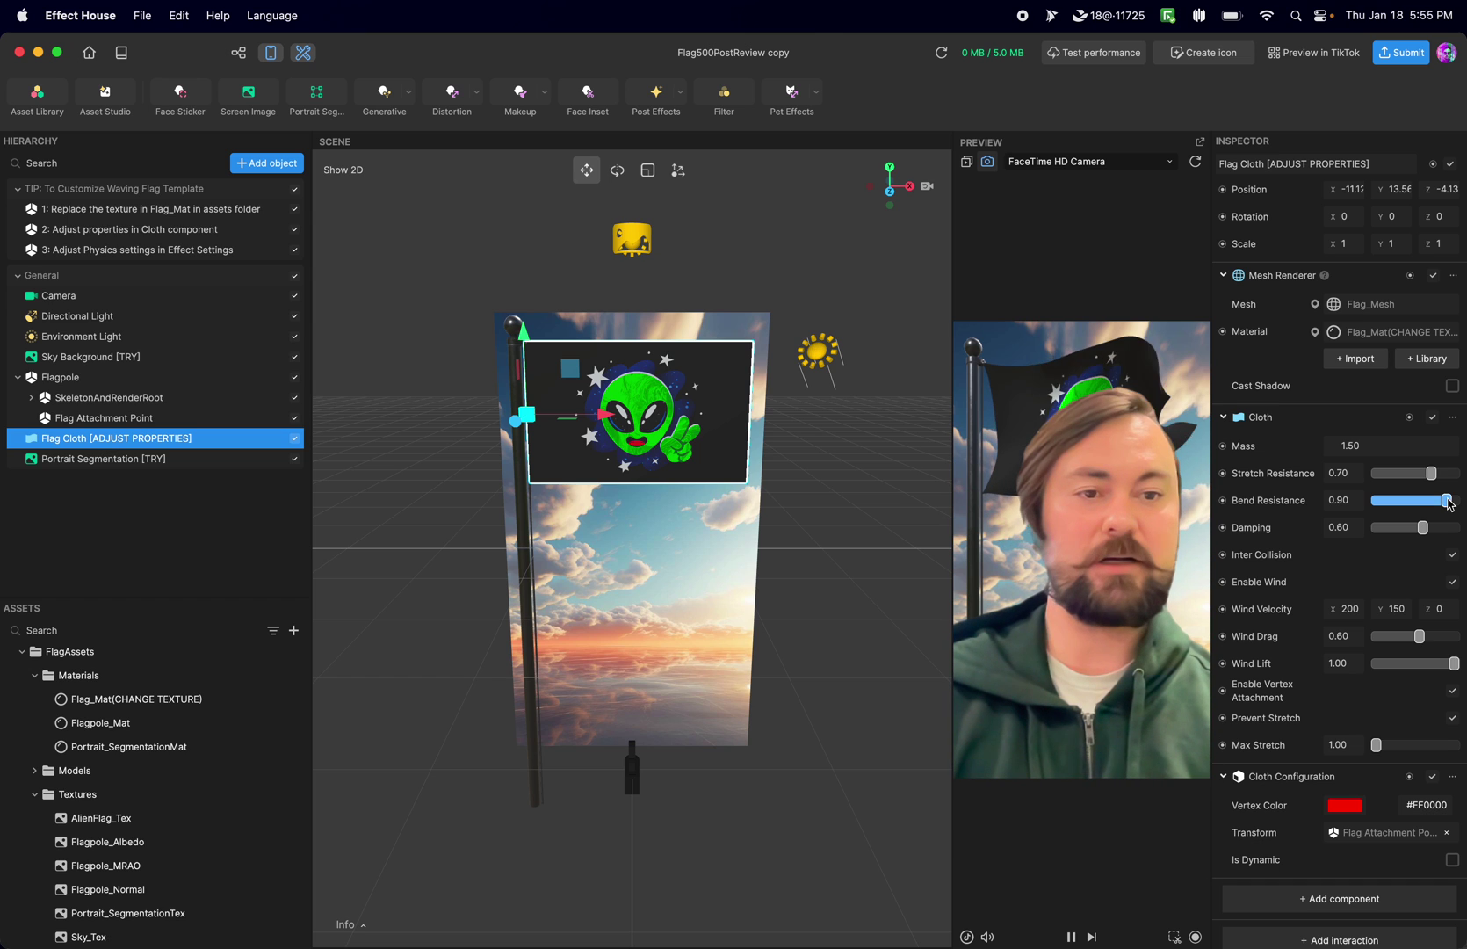
pyautogui.moveTo(1446, 500)
pyautogui.mouseDown()
pyautogui.moveTo(1359, 506)
pyautogui.moveTo(1449, 514)
pyautogui.mouseUp()
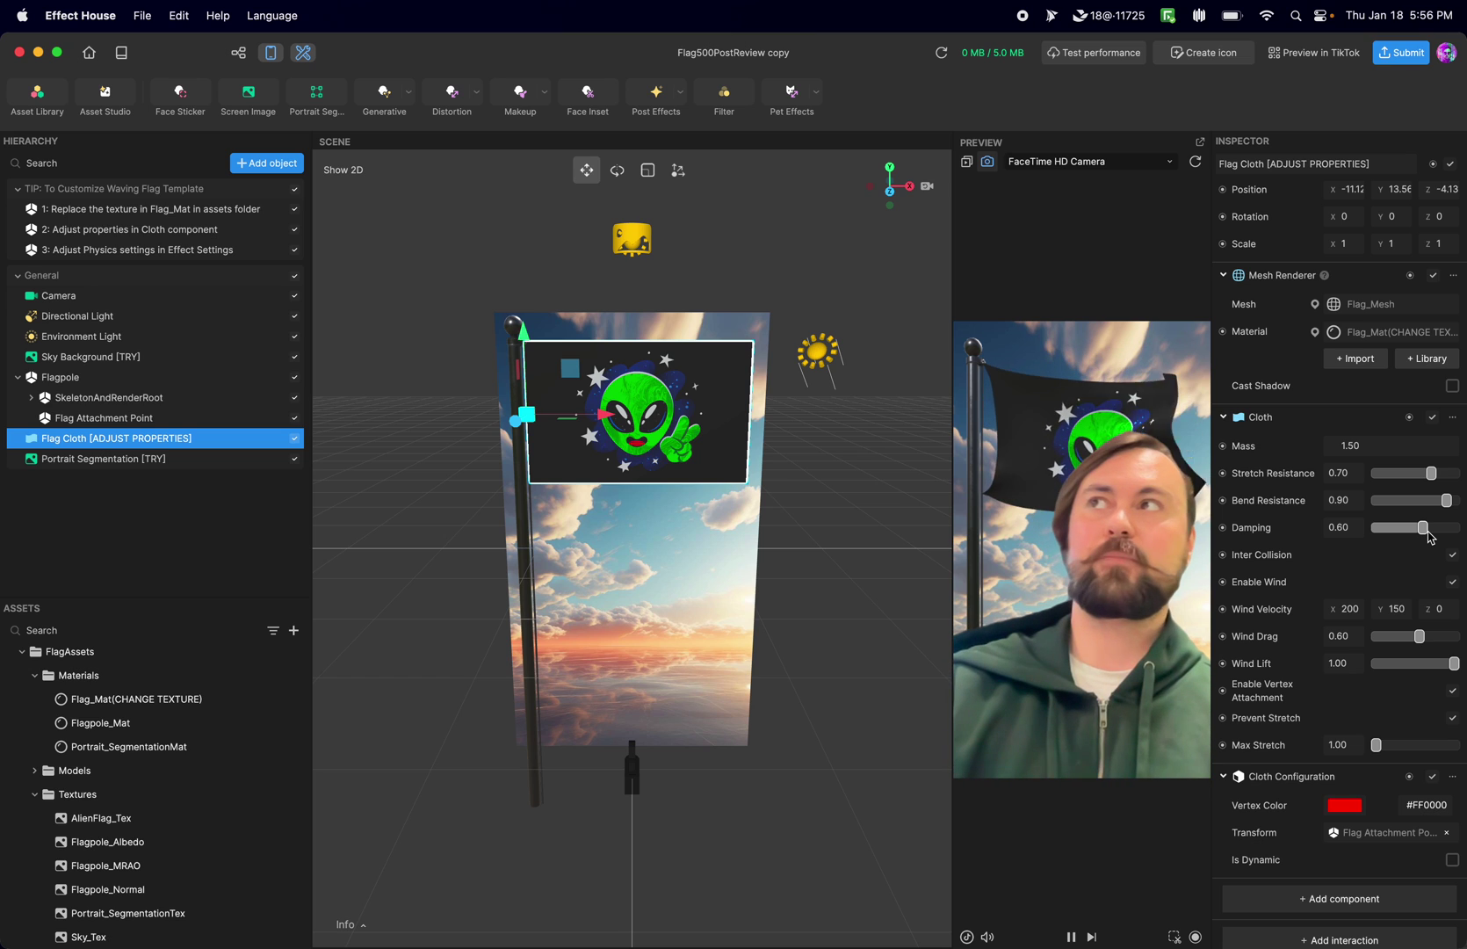
# - Drop the Flag Cloth's Damping to 0.00, then set it to 0.50
pyautogui.moveTo(1429, 534); pyautogui.dragTo(1382, 550)
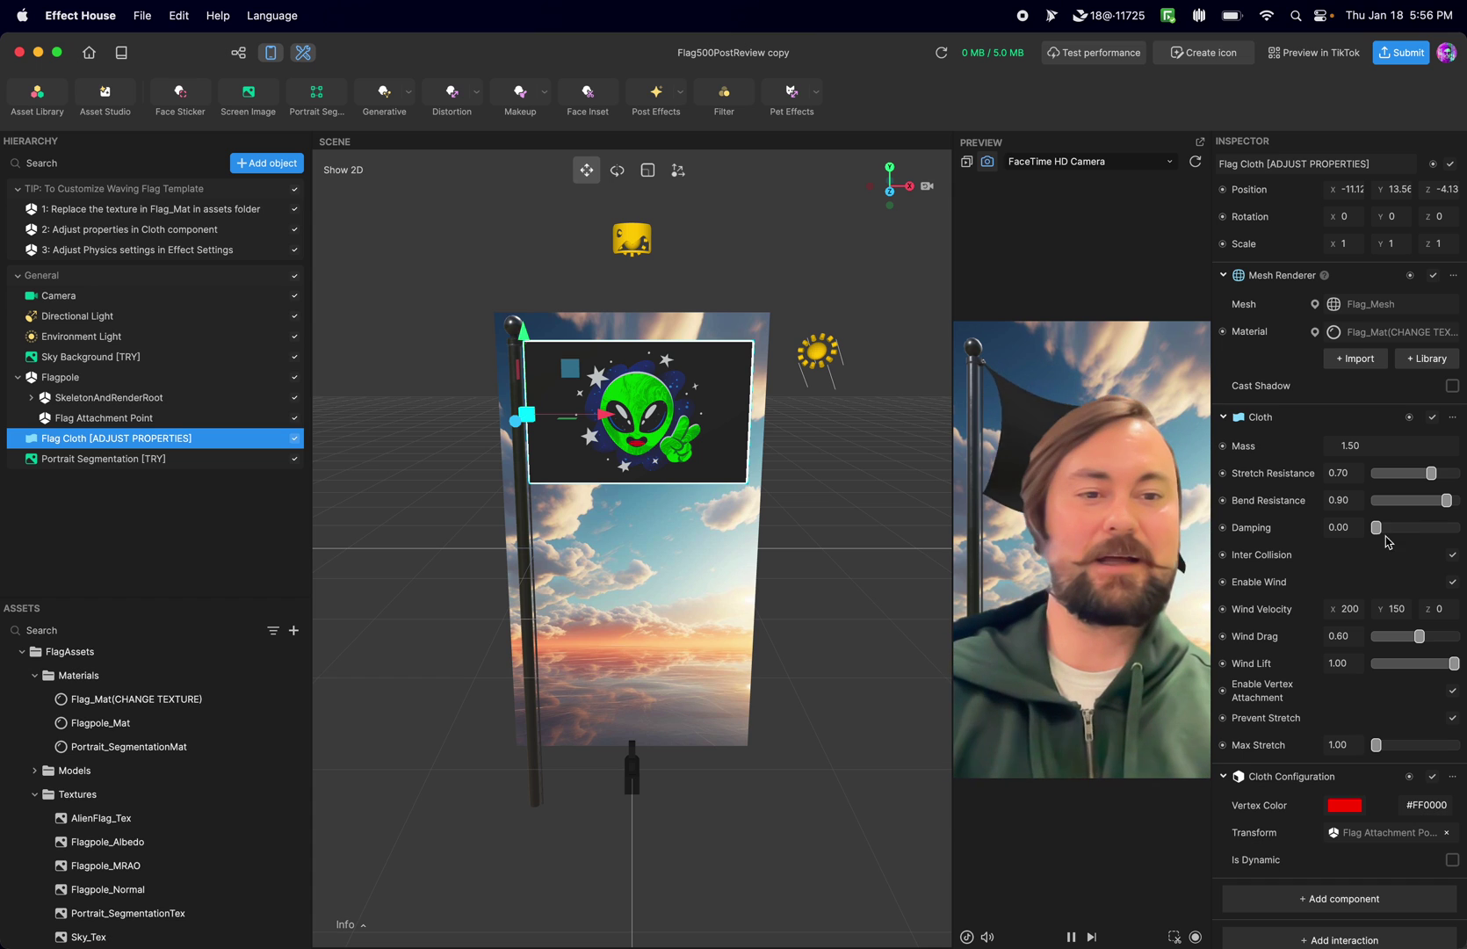
pyautogui.click(1377, 530)
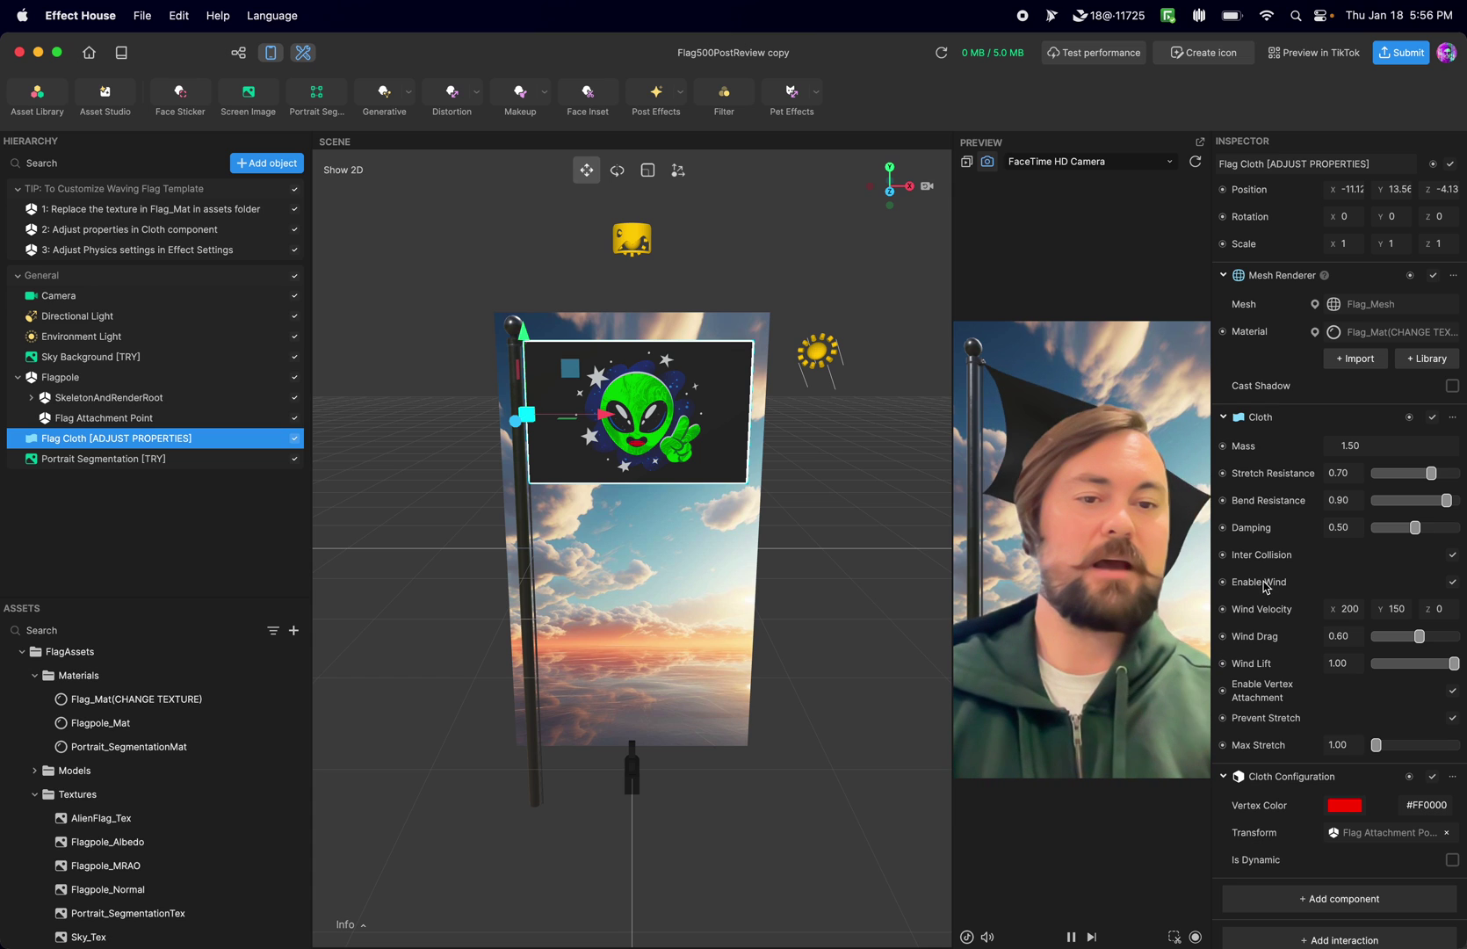
pyautogui.scroll(-1, 1265, 587)
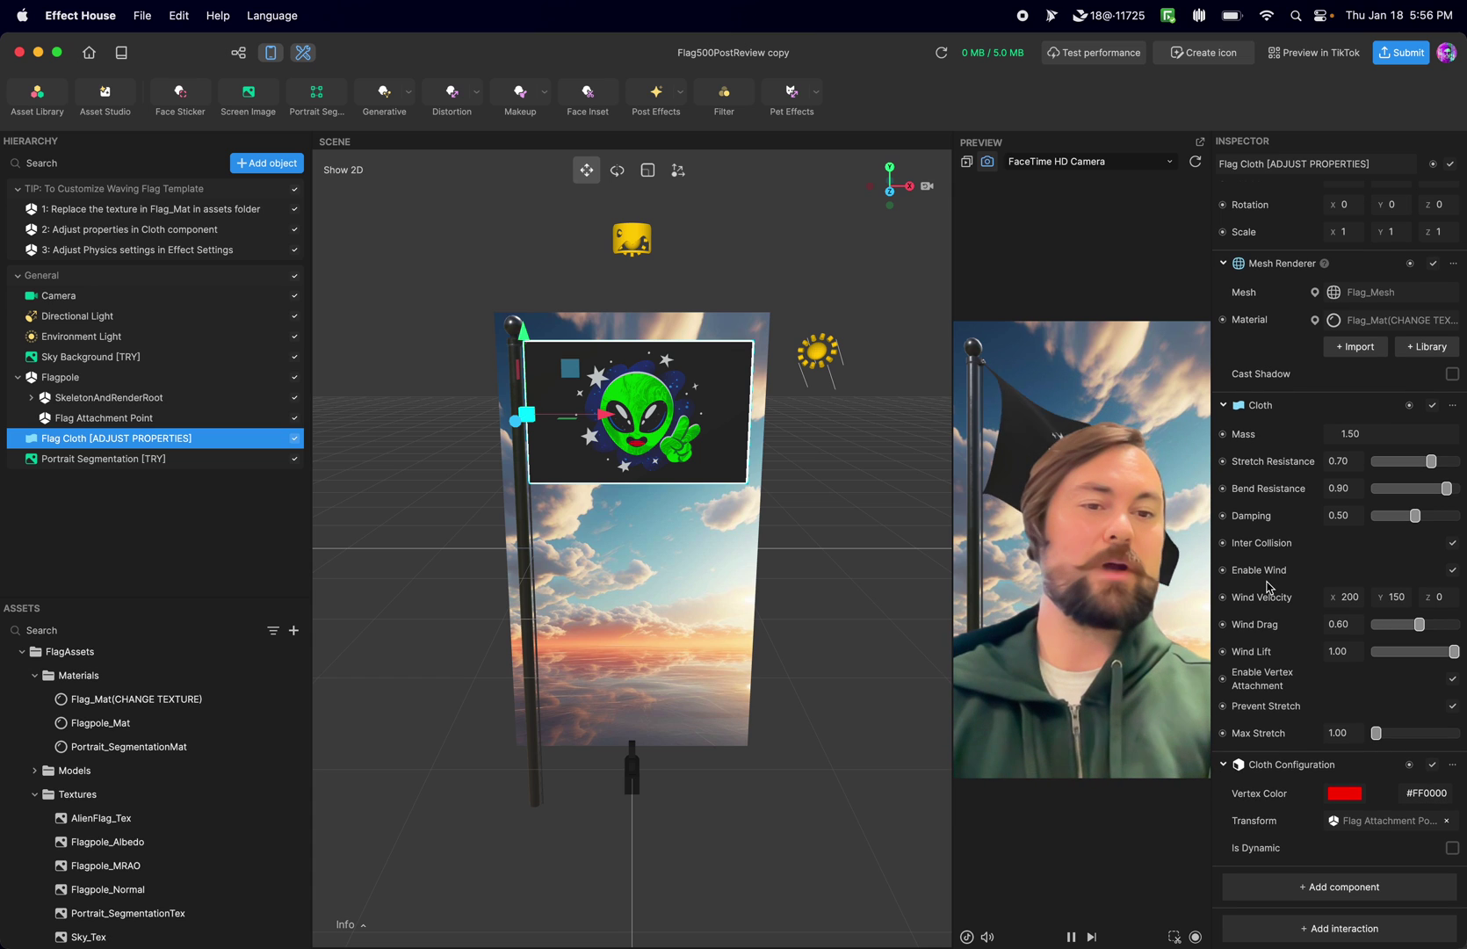
pyautogui.click(1452, 569)
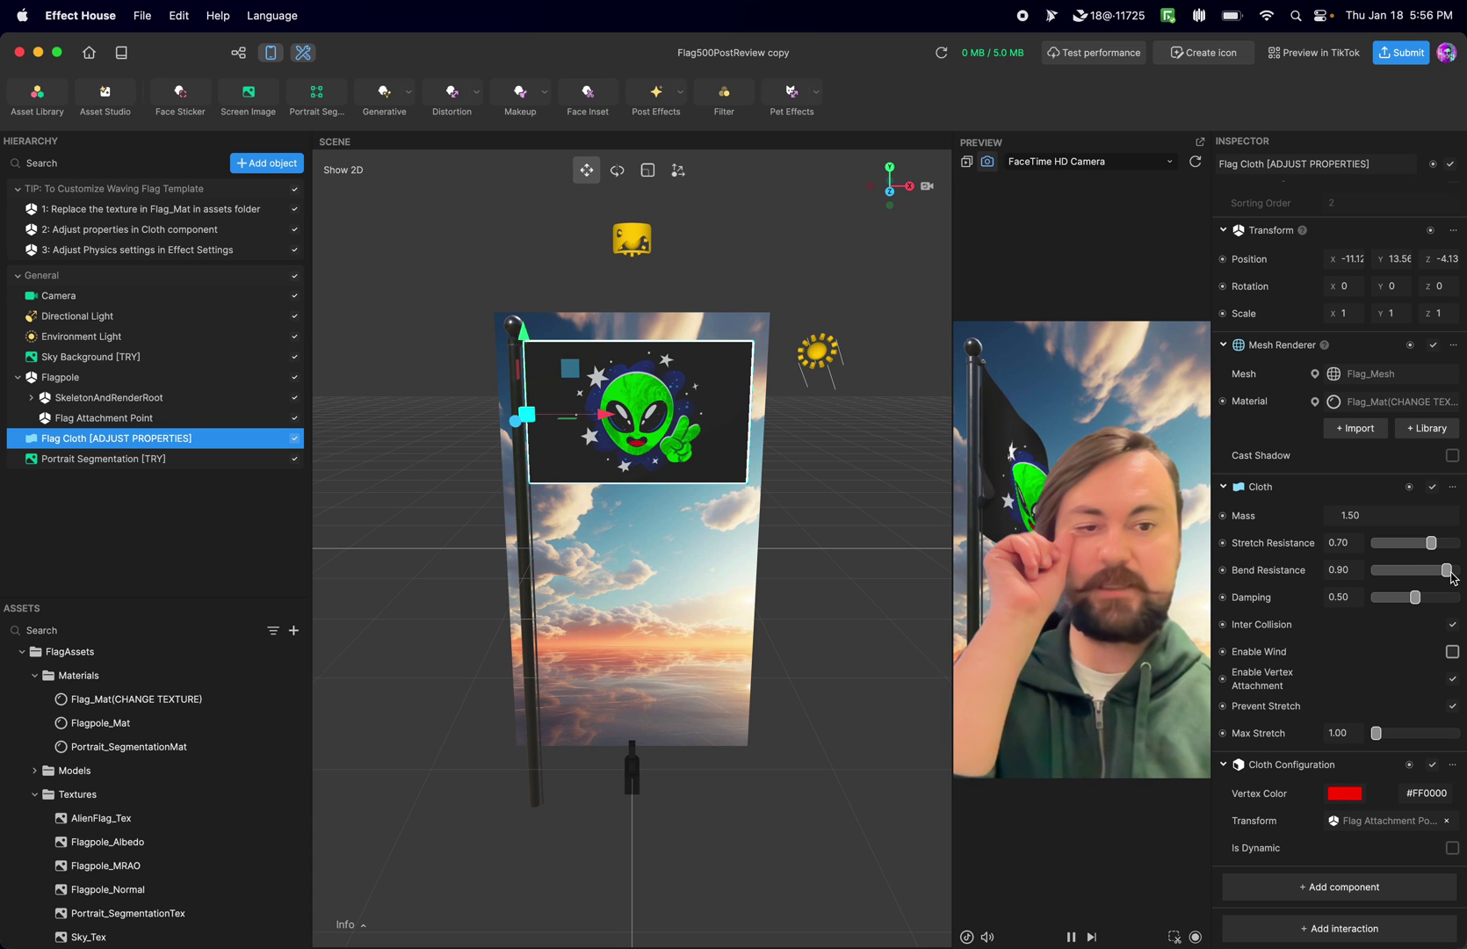
pyautogui.click(1452, 652)
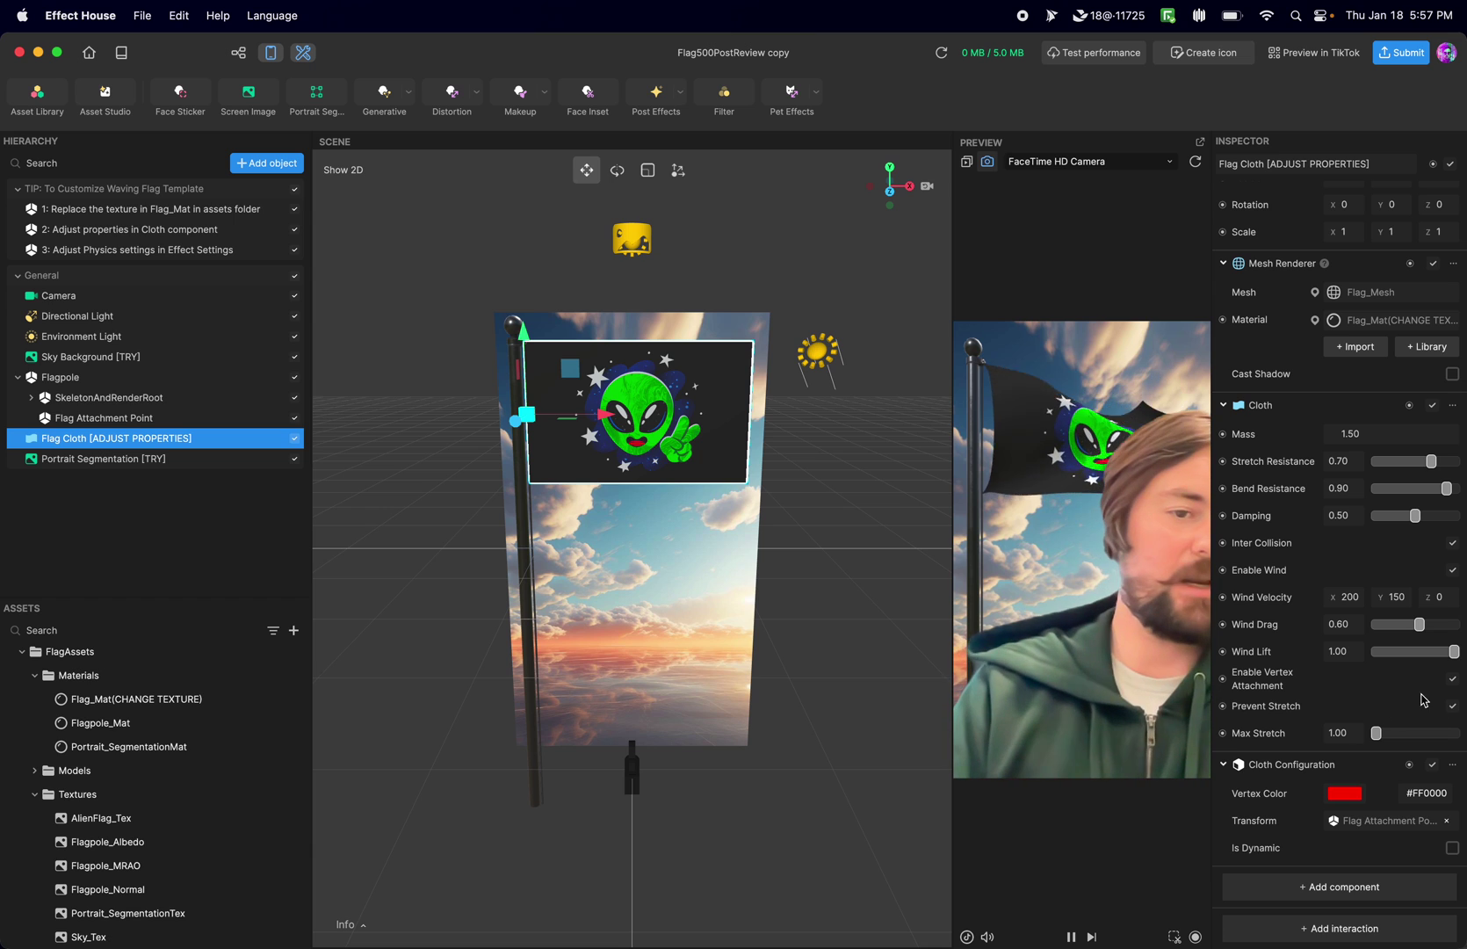
pyautogui.click(1452, 679)
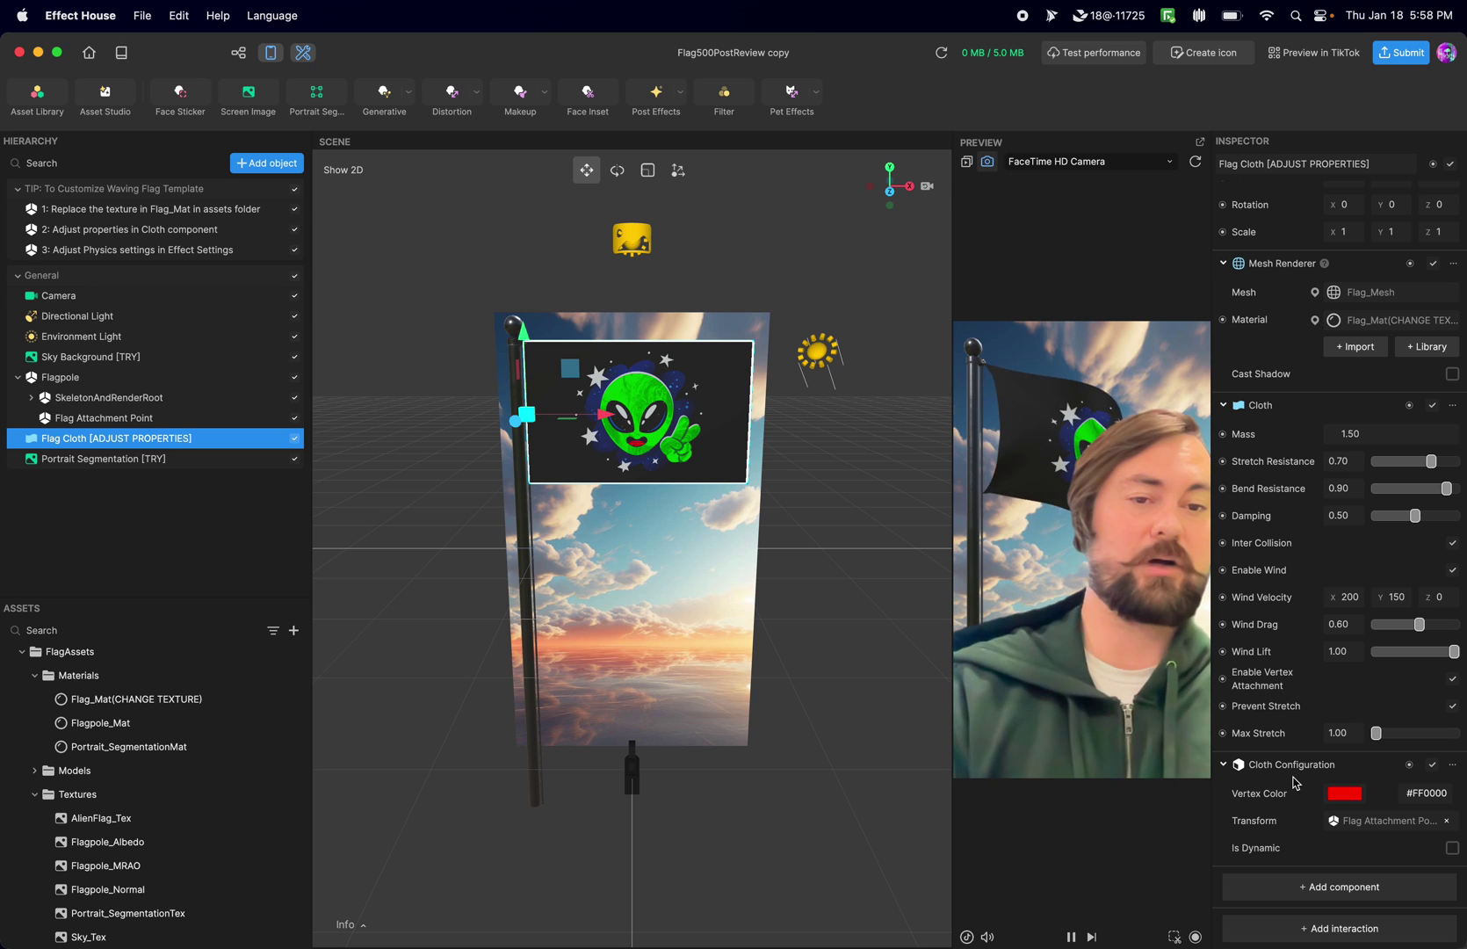
pyautogui.click(1386, 889)
pyautogui.moveTo(1205, 850)
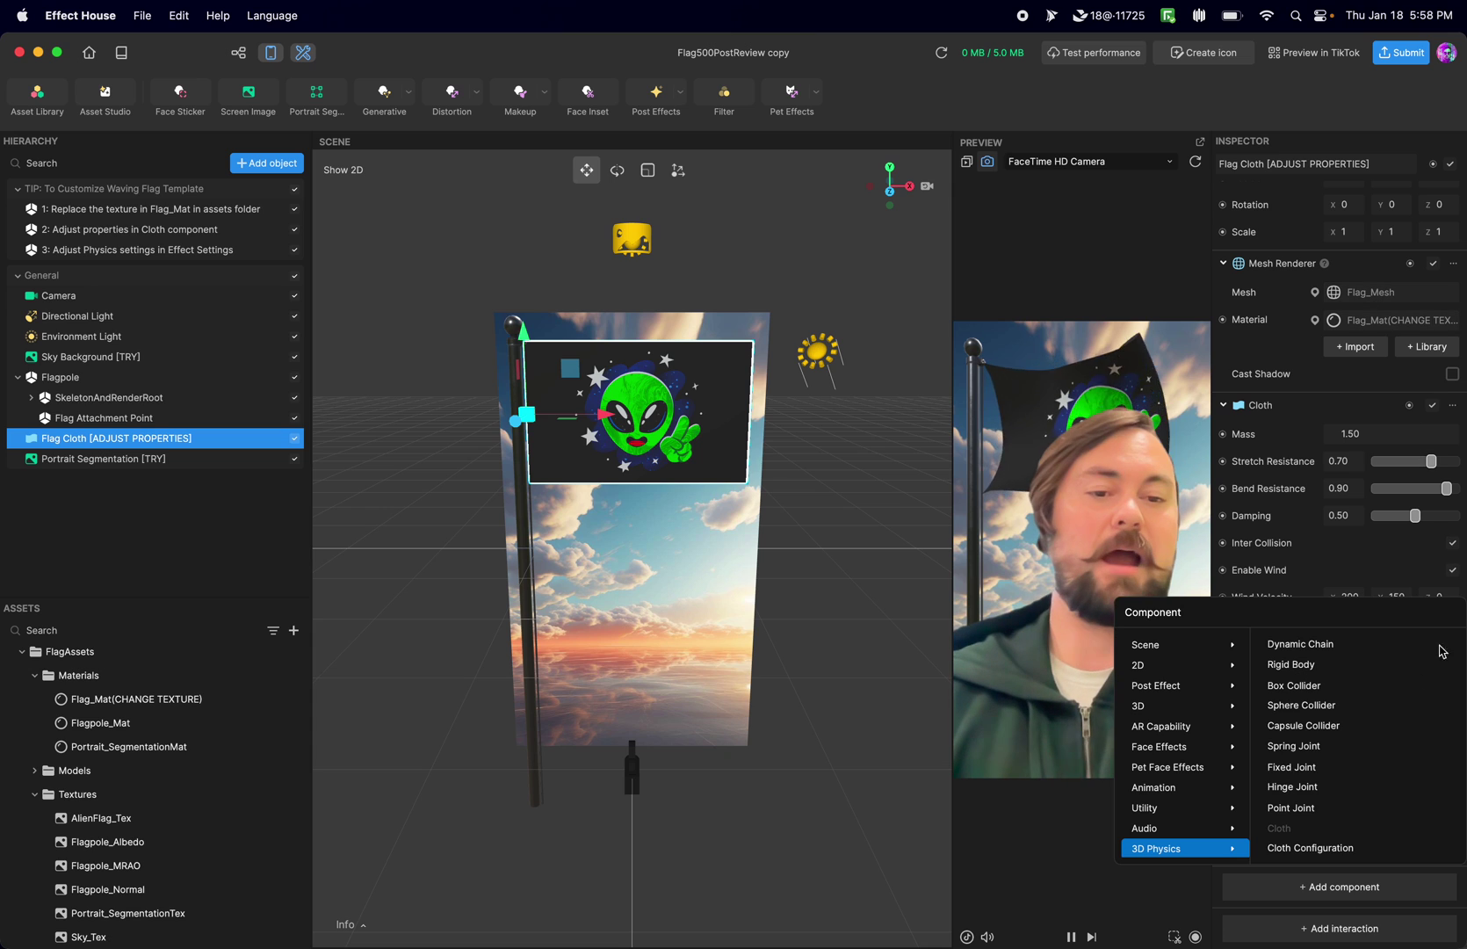
pyautogui.click(1297, 849)
pyautogui.scroll(-3, 1330, 767)
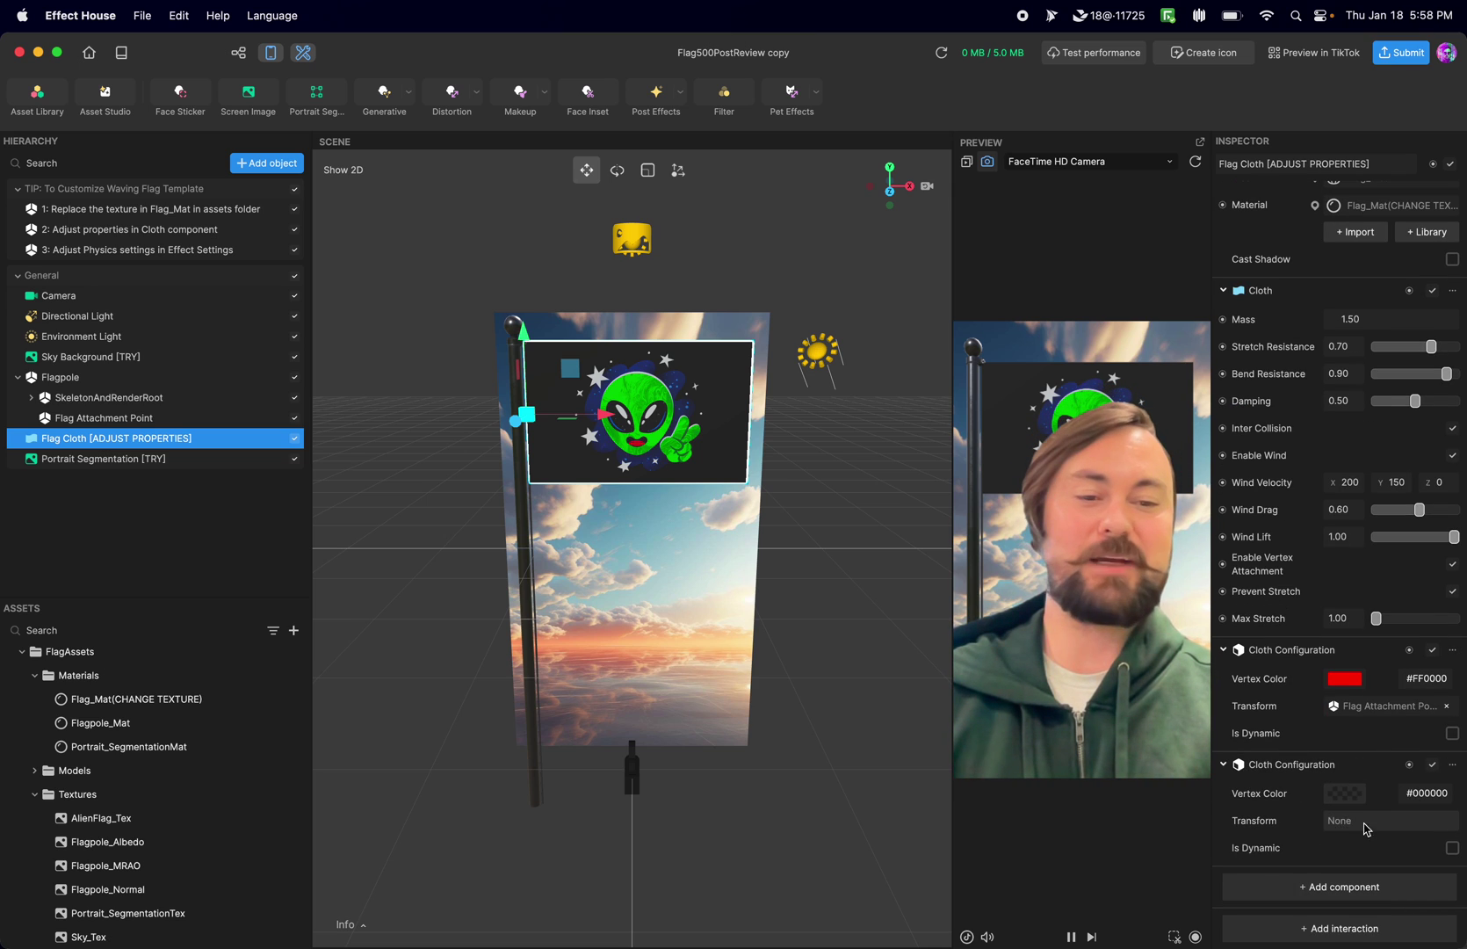
pyautogui.click(1453, 766)
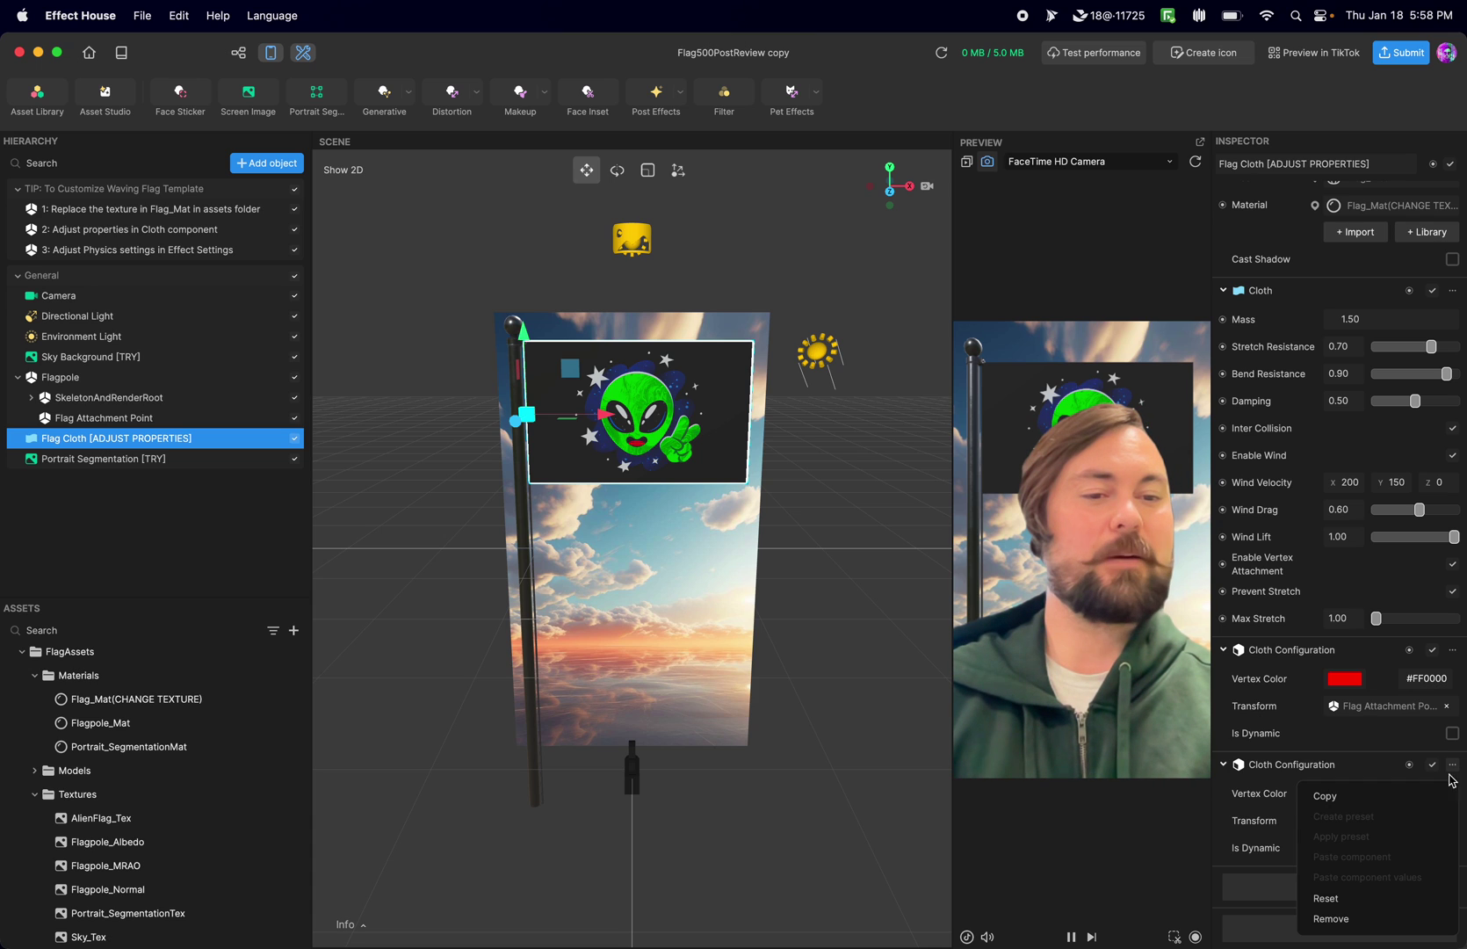
pyautogui.click(1333, 918)
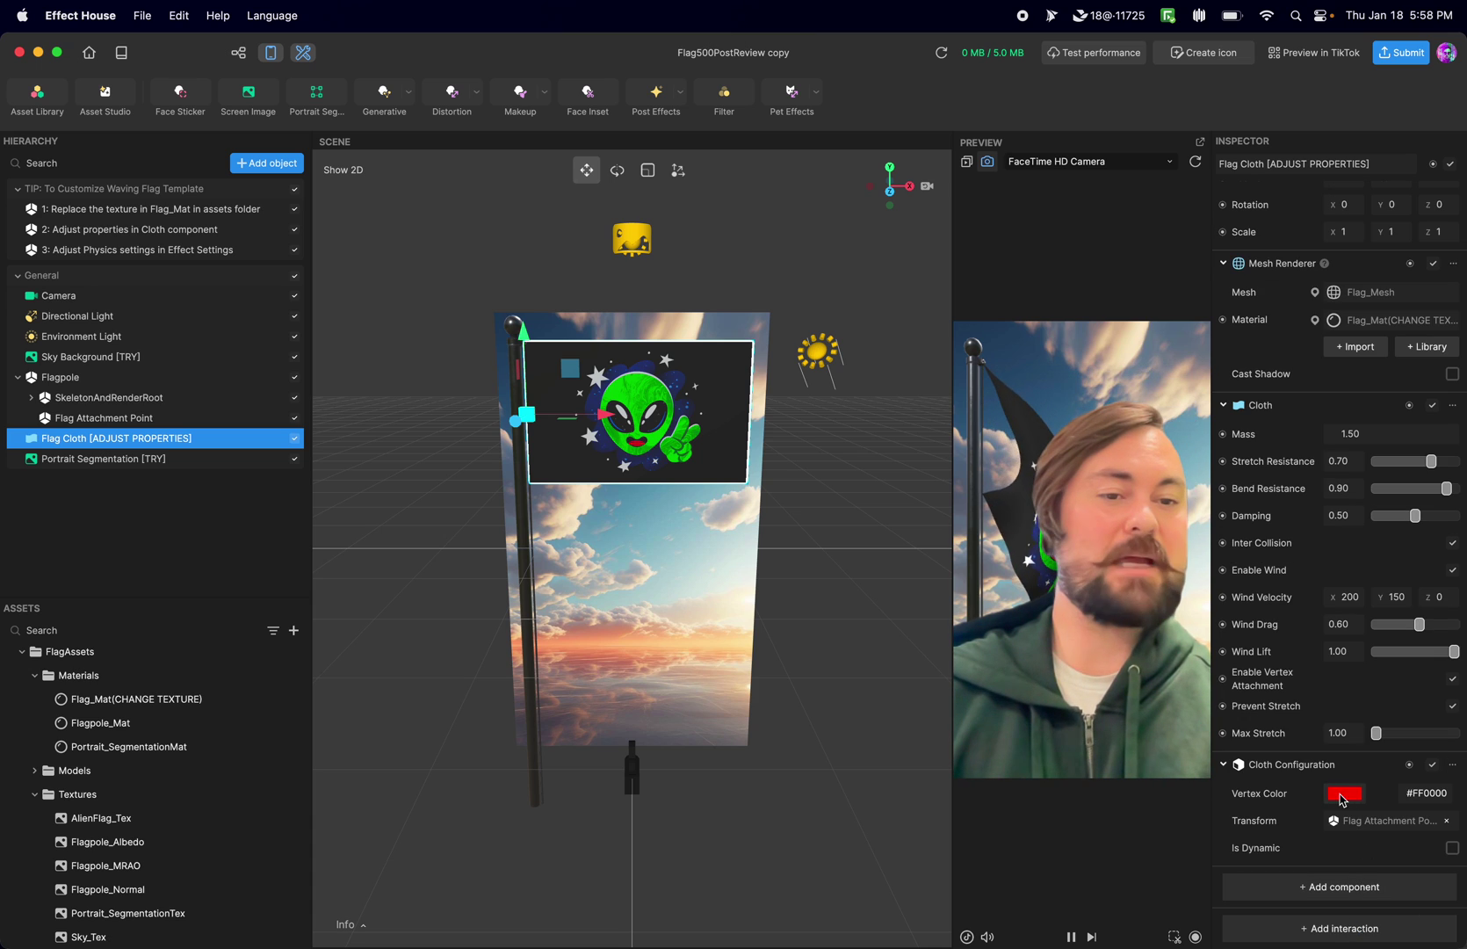
# - Tick Vertex Color Tinting on Flag_Mat, then reselect Flag Cloth in the Hierarchy
pyautogui.click(106, 701)
pyautogui.scroll(-5, 1406, 571)
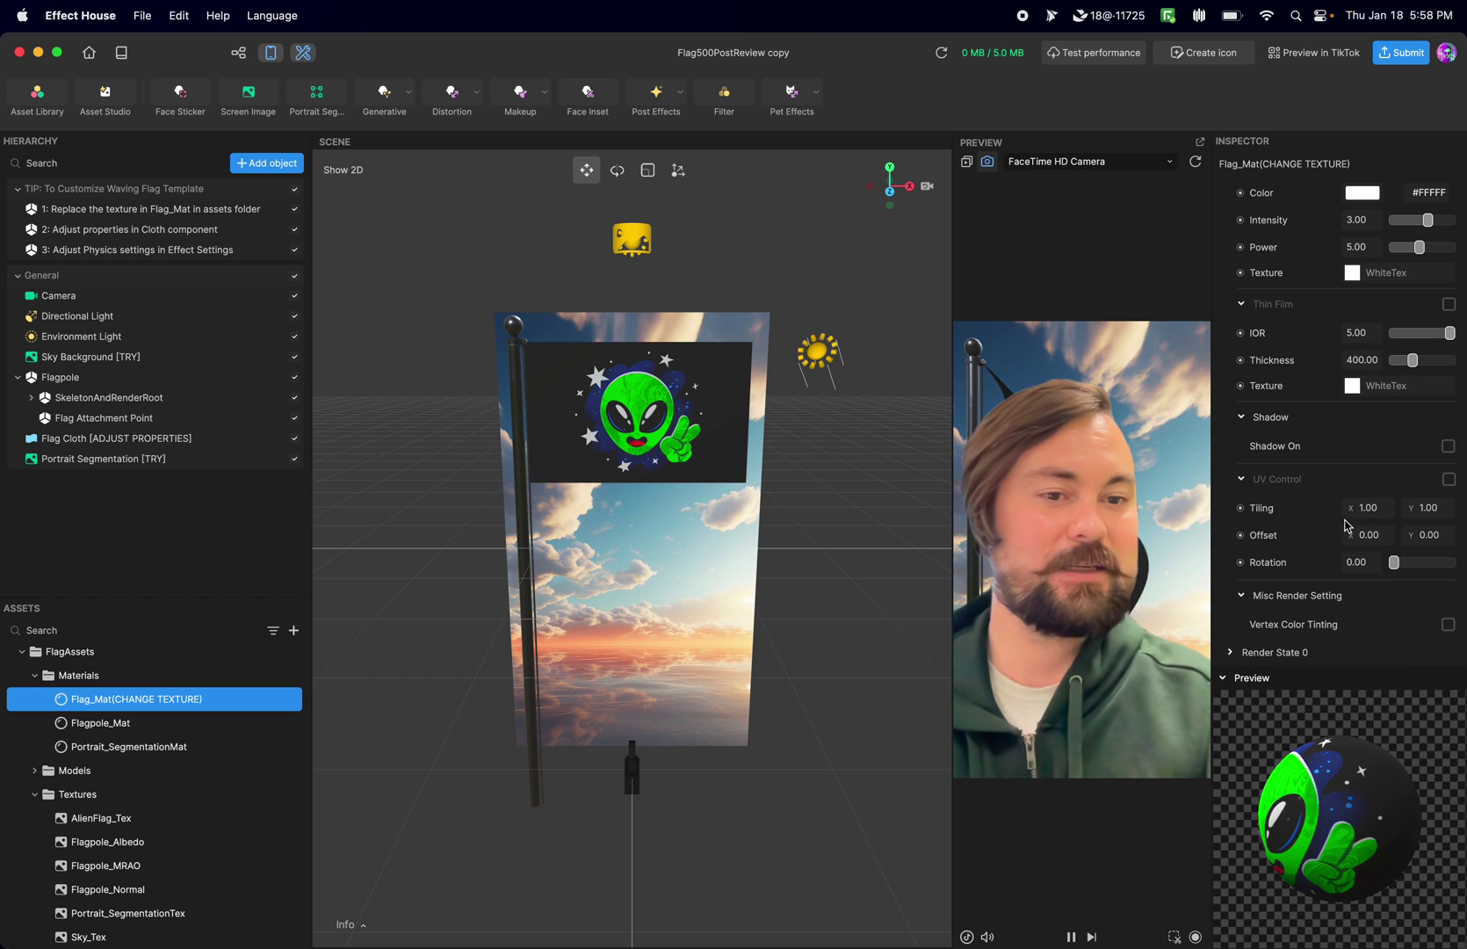
pyautogui.click(1448, 625)
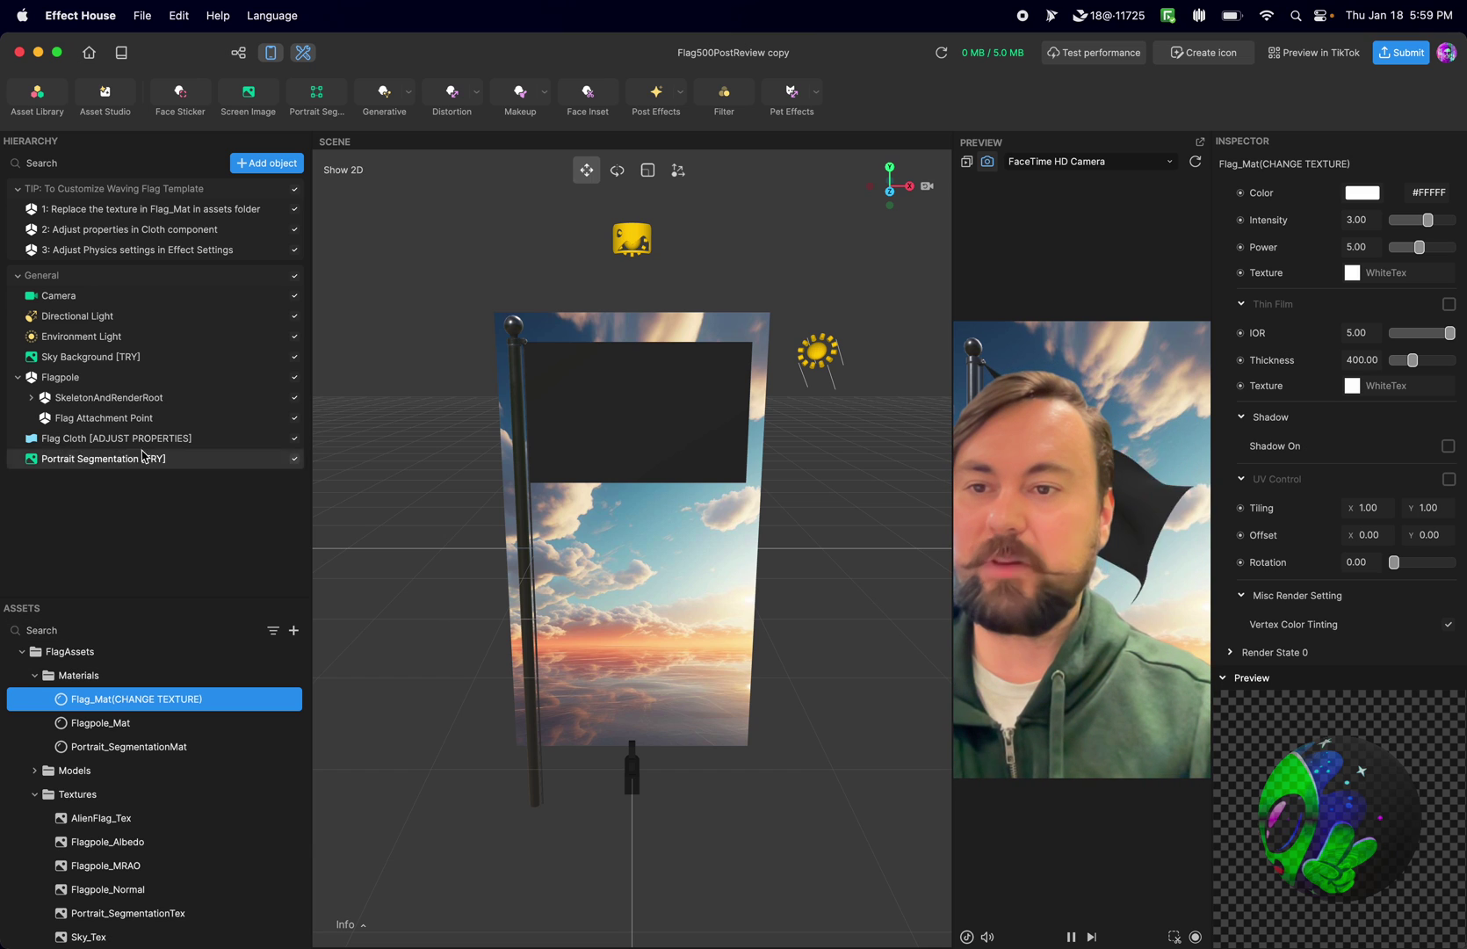
pyautogui.click(114, 437)
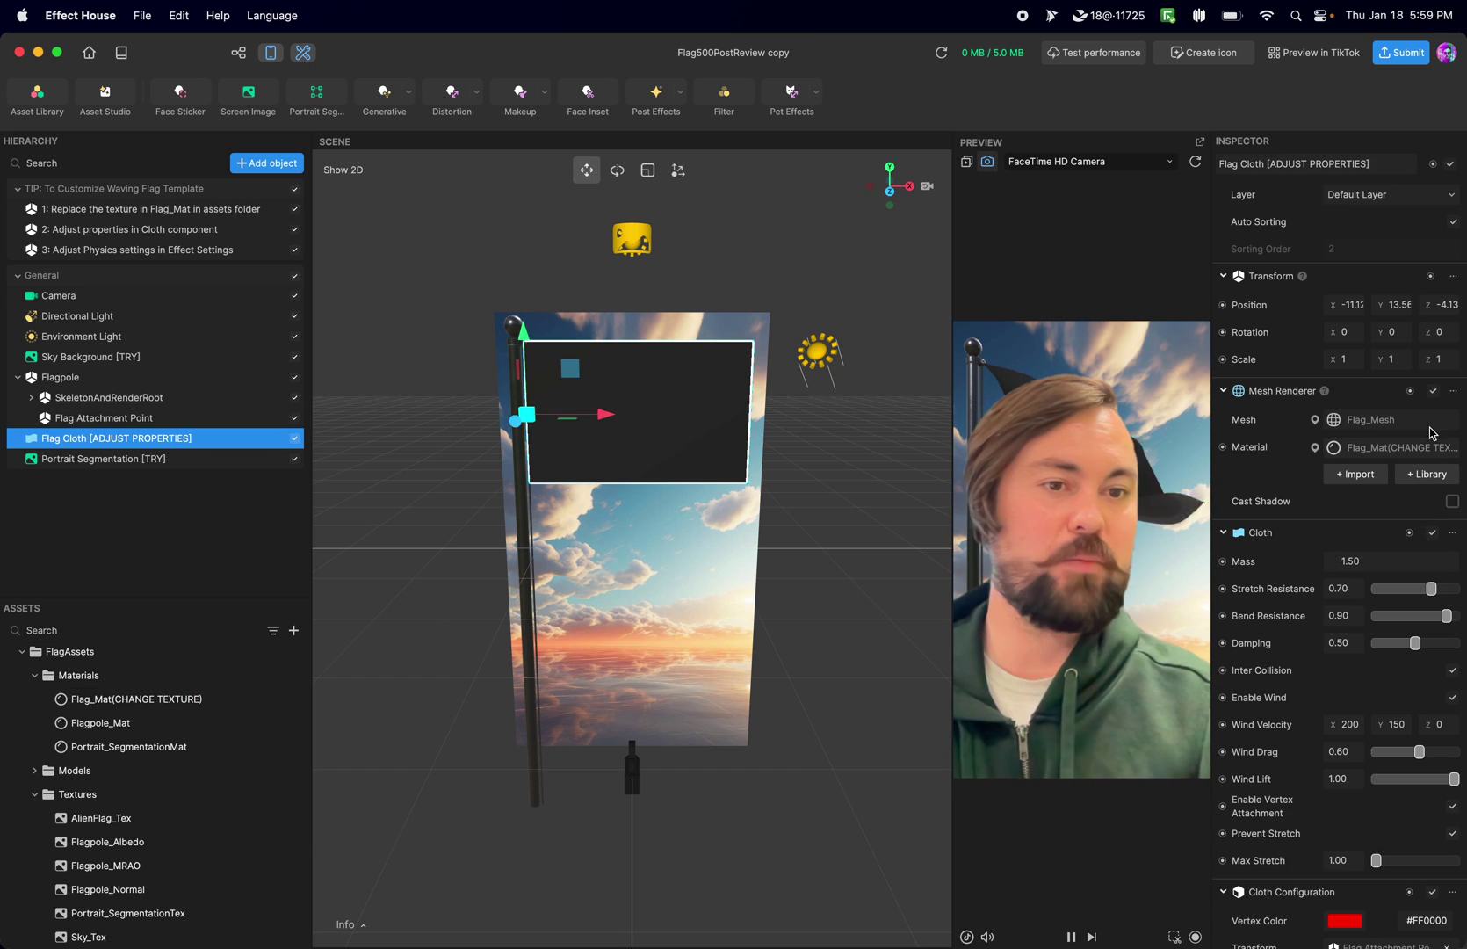
# - Switch the Flag Cloth back to Flag_Mesh_100 and reopen the Flag_Mat material
pyautogui.click(1429, 428)
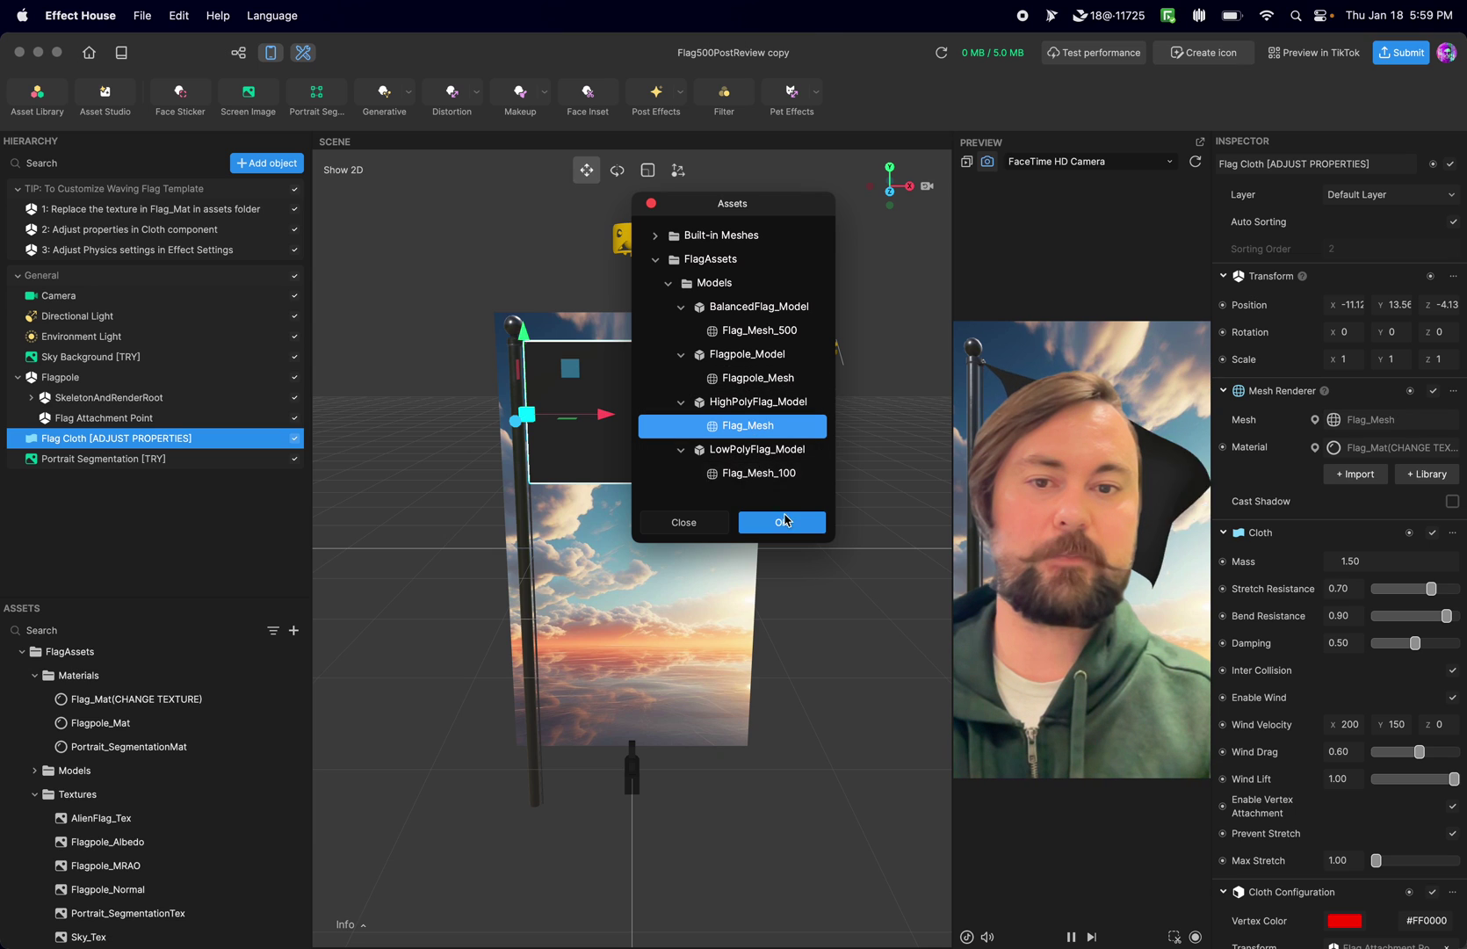
pyautogui.click(758, 472)
pyautogui.click(782, 522)
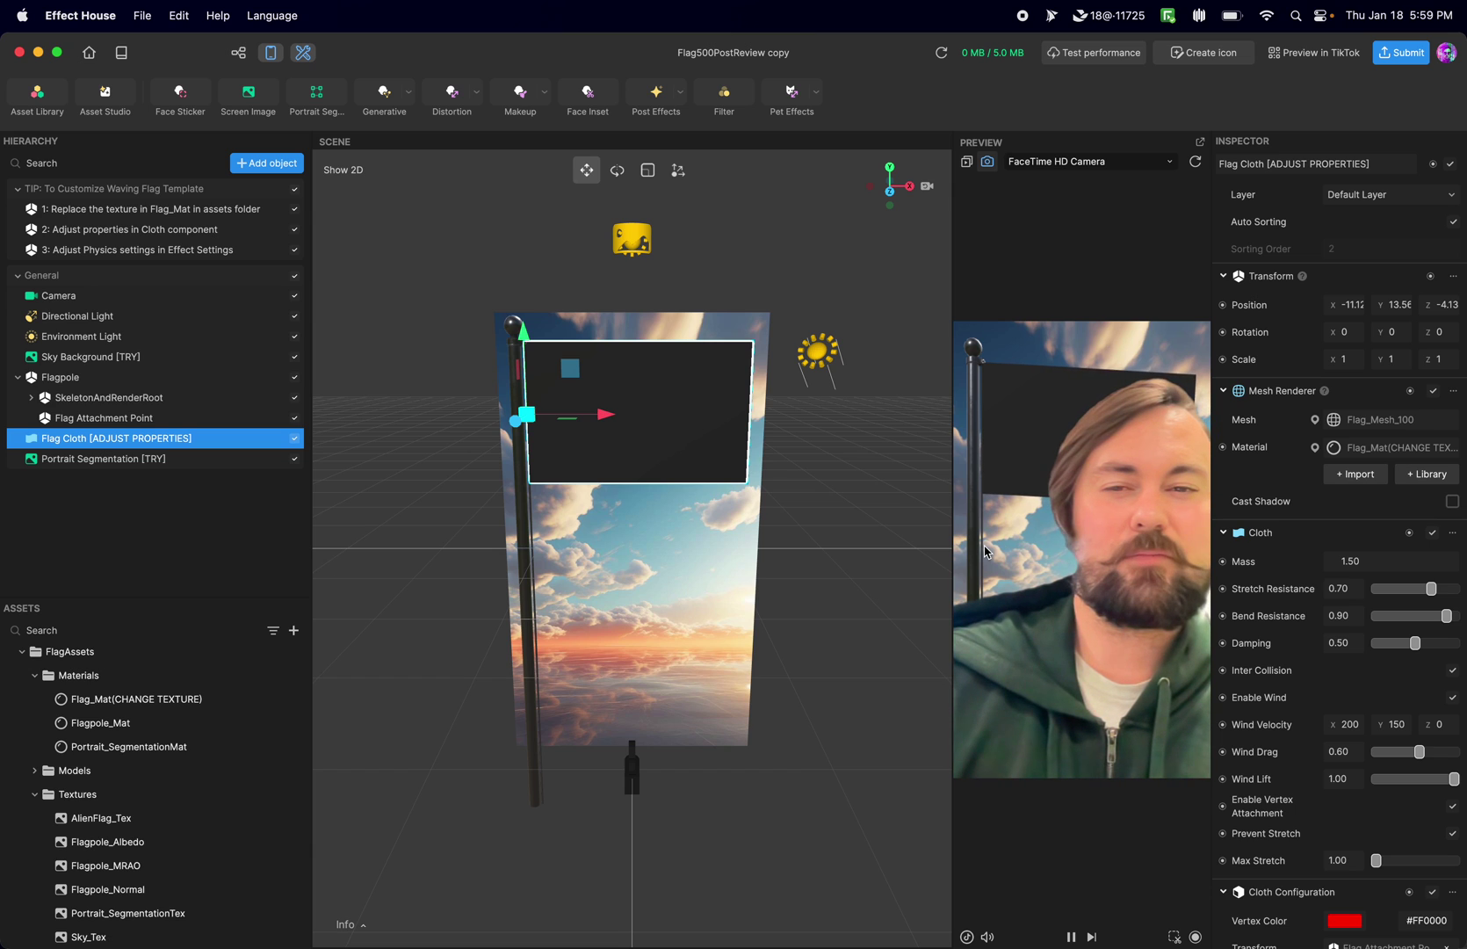
pyautogui.click(151, 701)
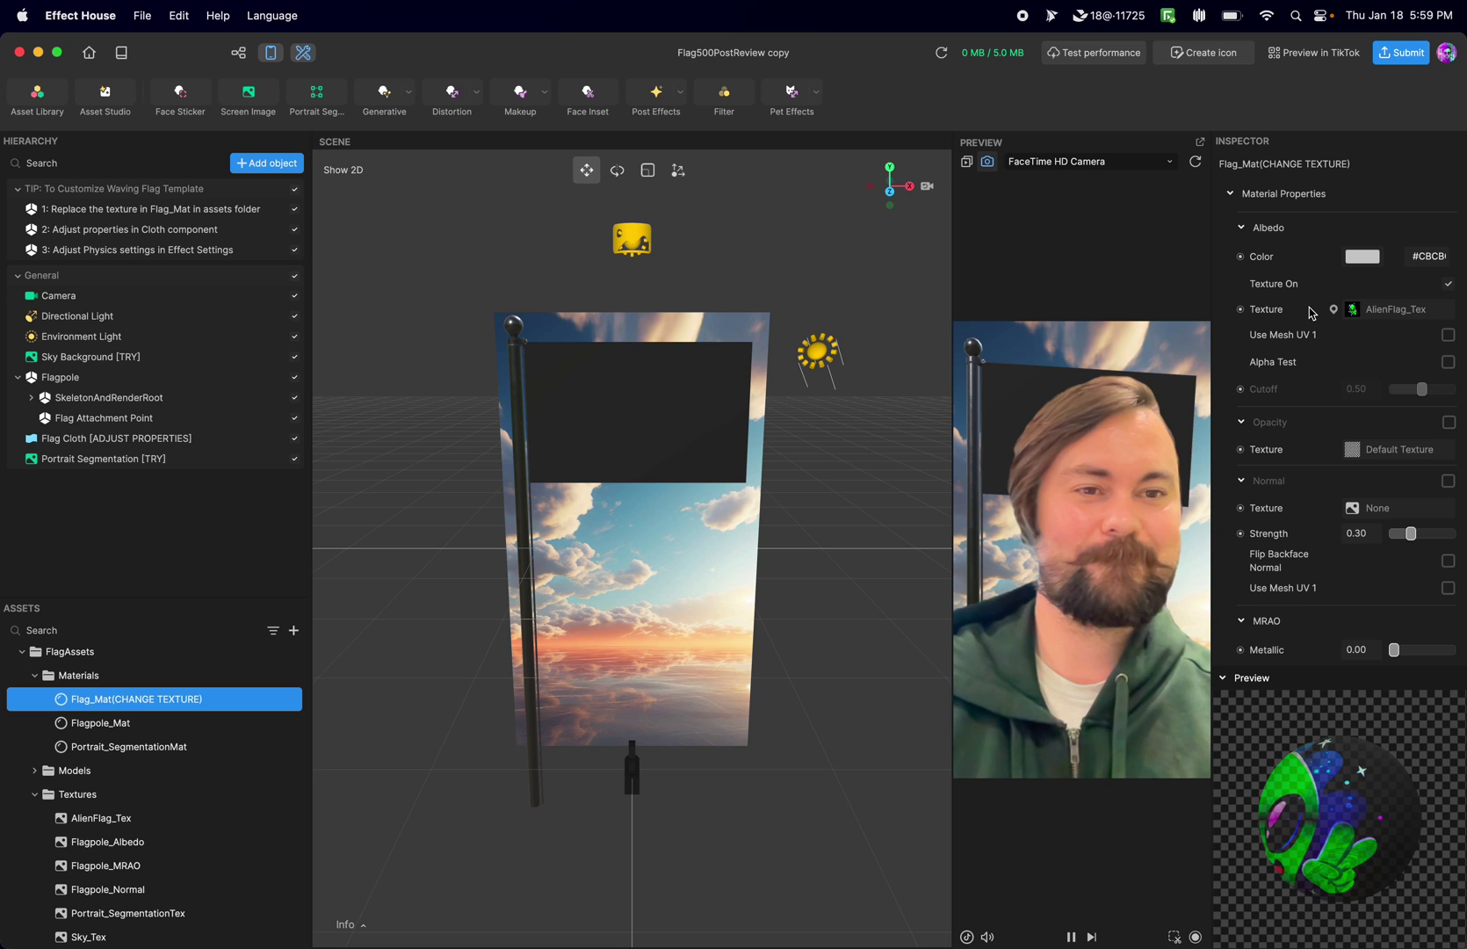
# - Turn off Vertex Color Tinting on Flag_Mat, keeping the AlienFlag_Tex albedo texture enabled
pyautogui.scroll(-10, 1301, 321)
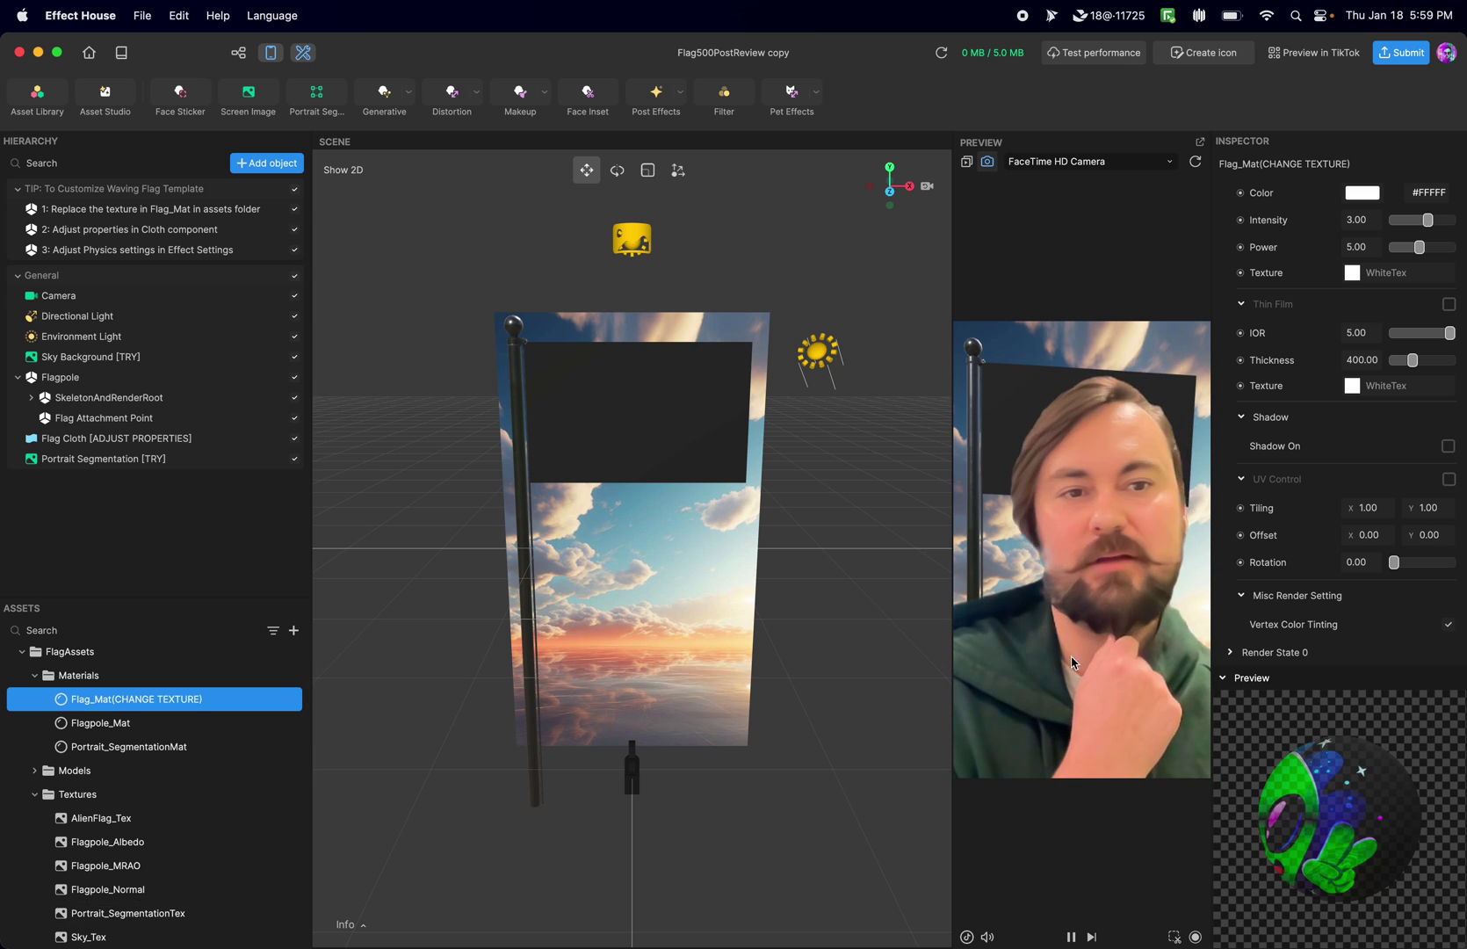
pyautogui.scroll(10, 1411, 617)
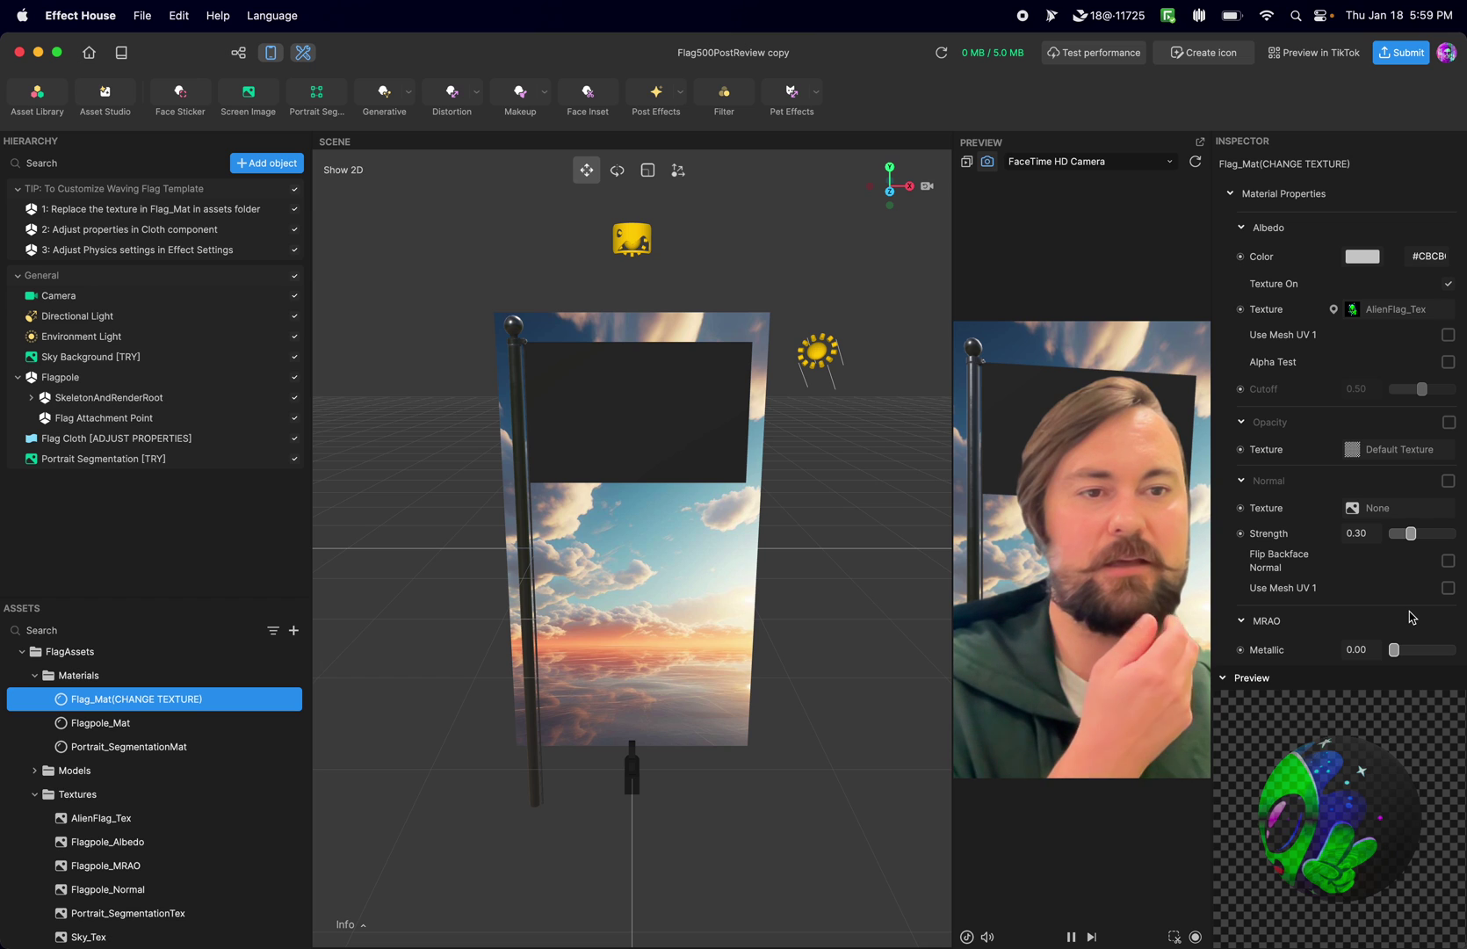
pyautogui.click(1448, 286)
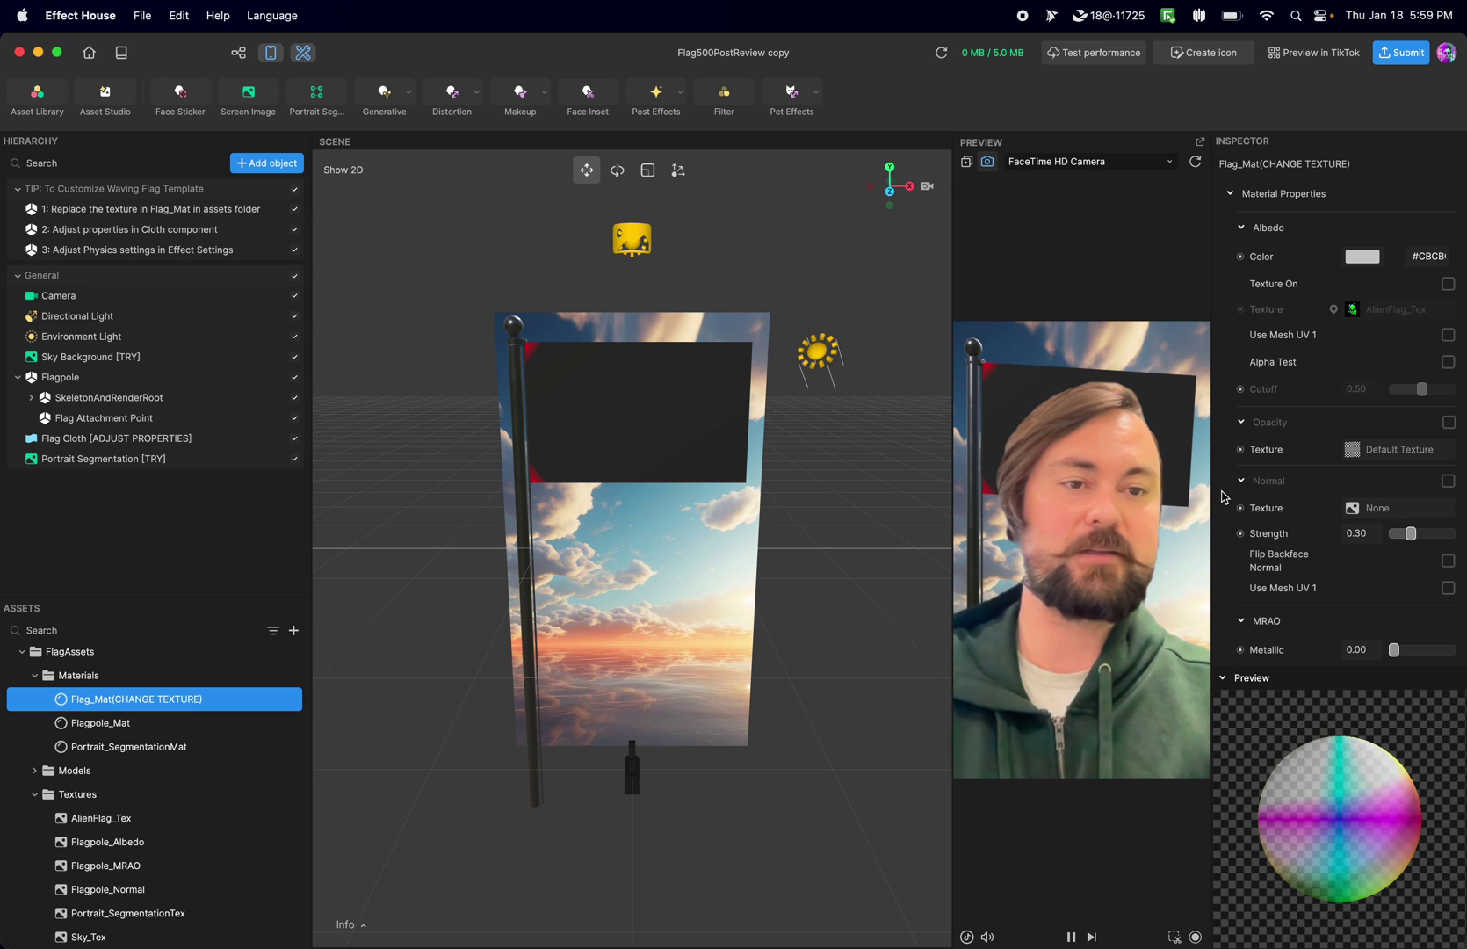
pyautogui.click(1448, 284)
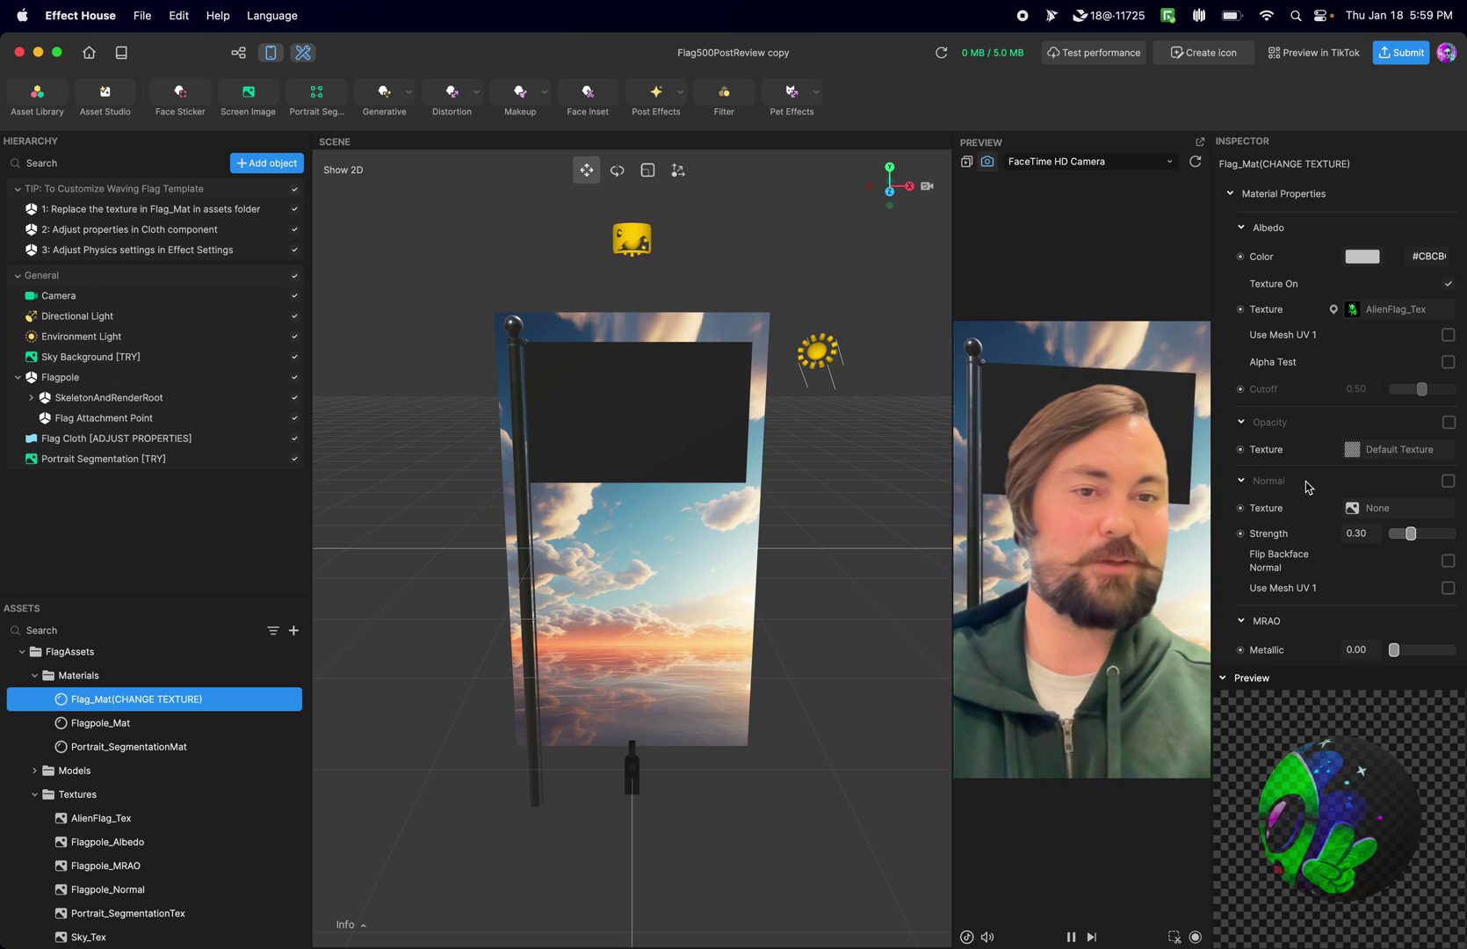
pyautogui.scroll(-10, 1306, 483)
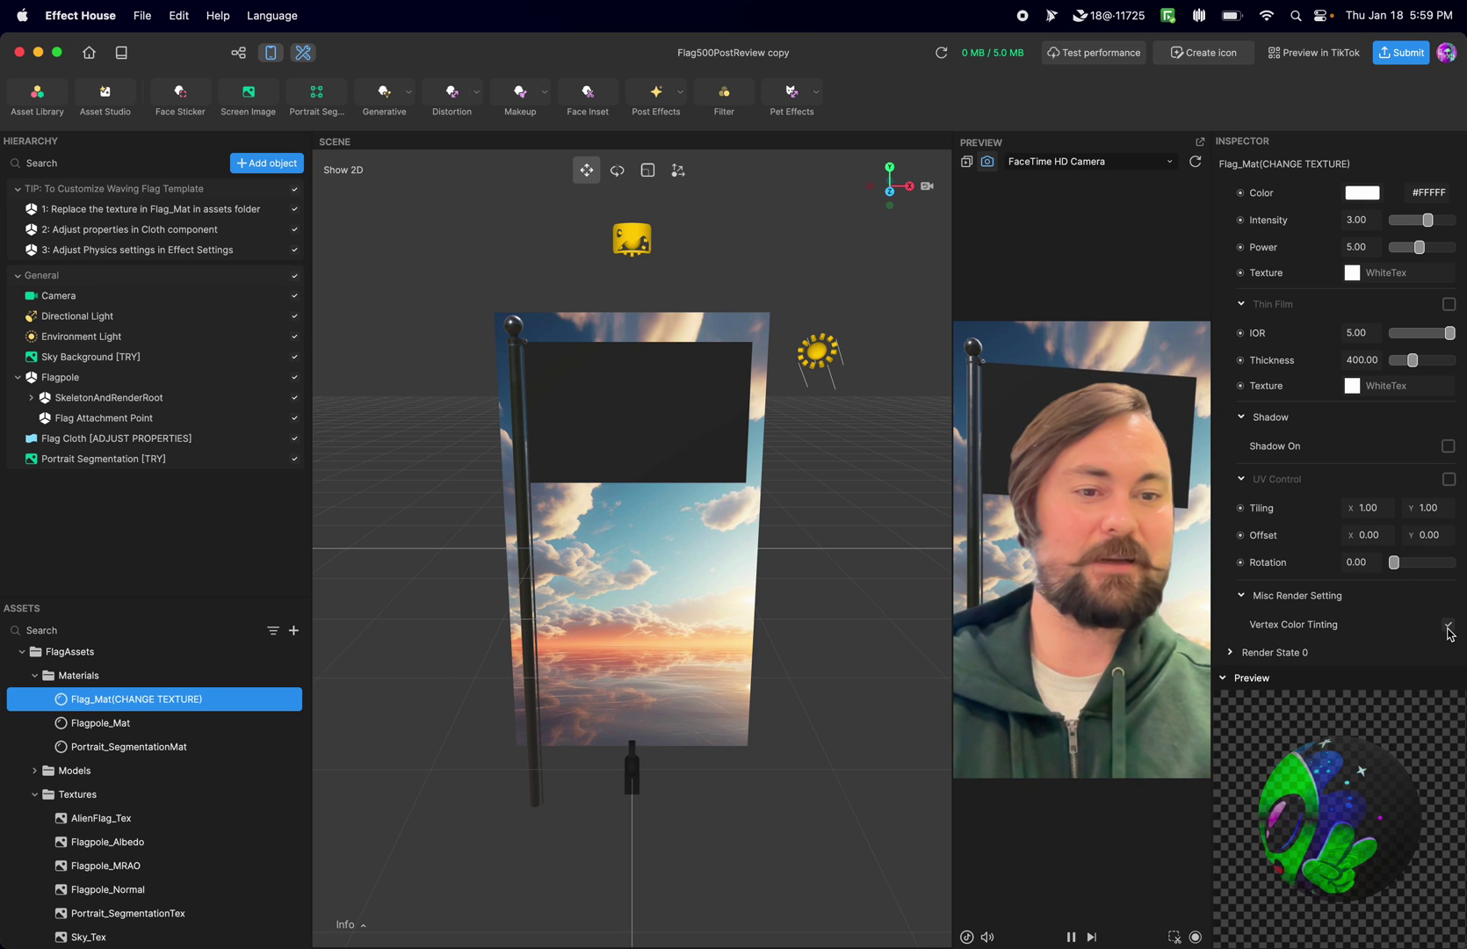
pyautogui.click(1448, 624)
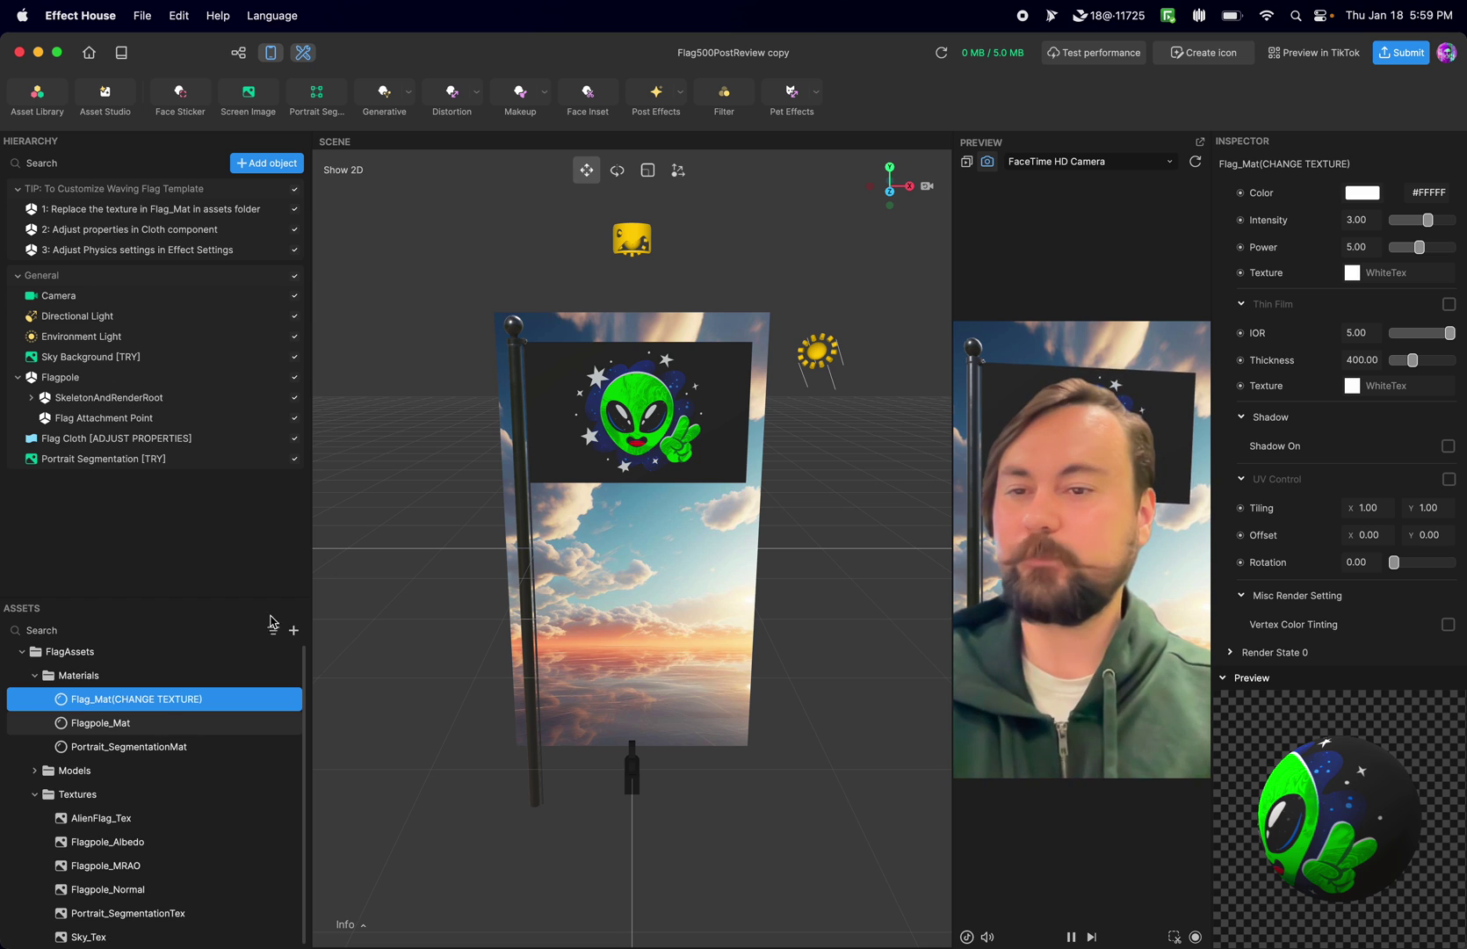
# - Swap Flag Cloth's Mesh Renderer mesh from Flag_Mesh_100 to HighPolyFlag_Model's Flag_Mesh
pyautogui.click(294, 438)
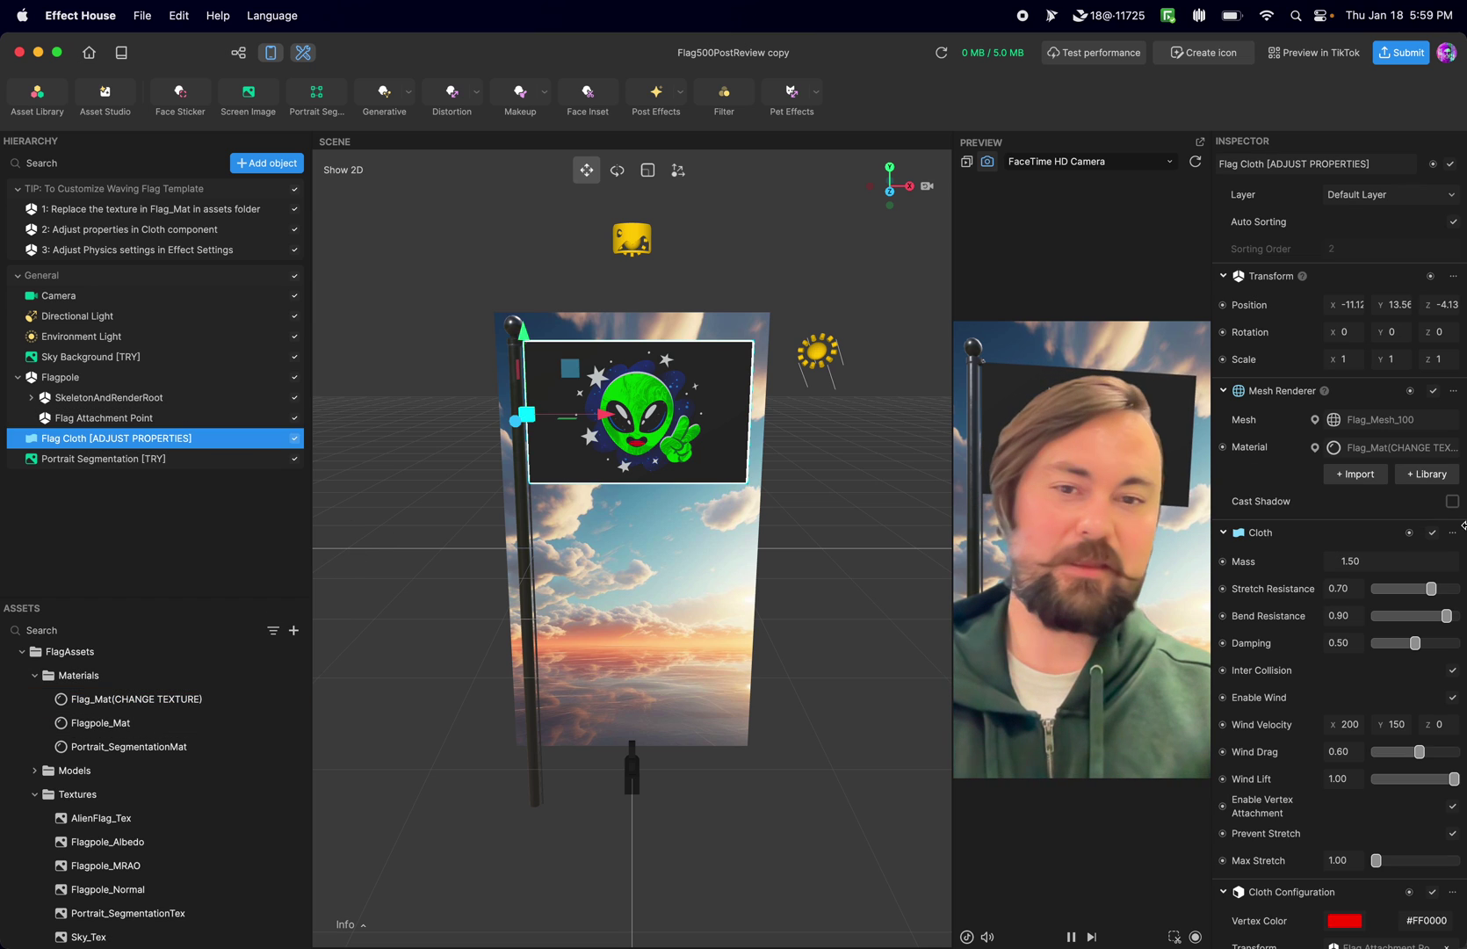
pyautogui.click(1387, 423)
pyautogui.click(747, 425)
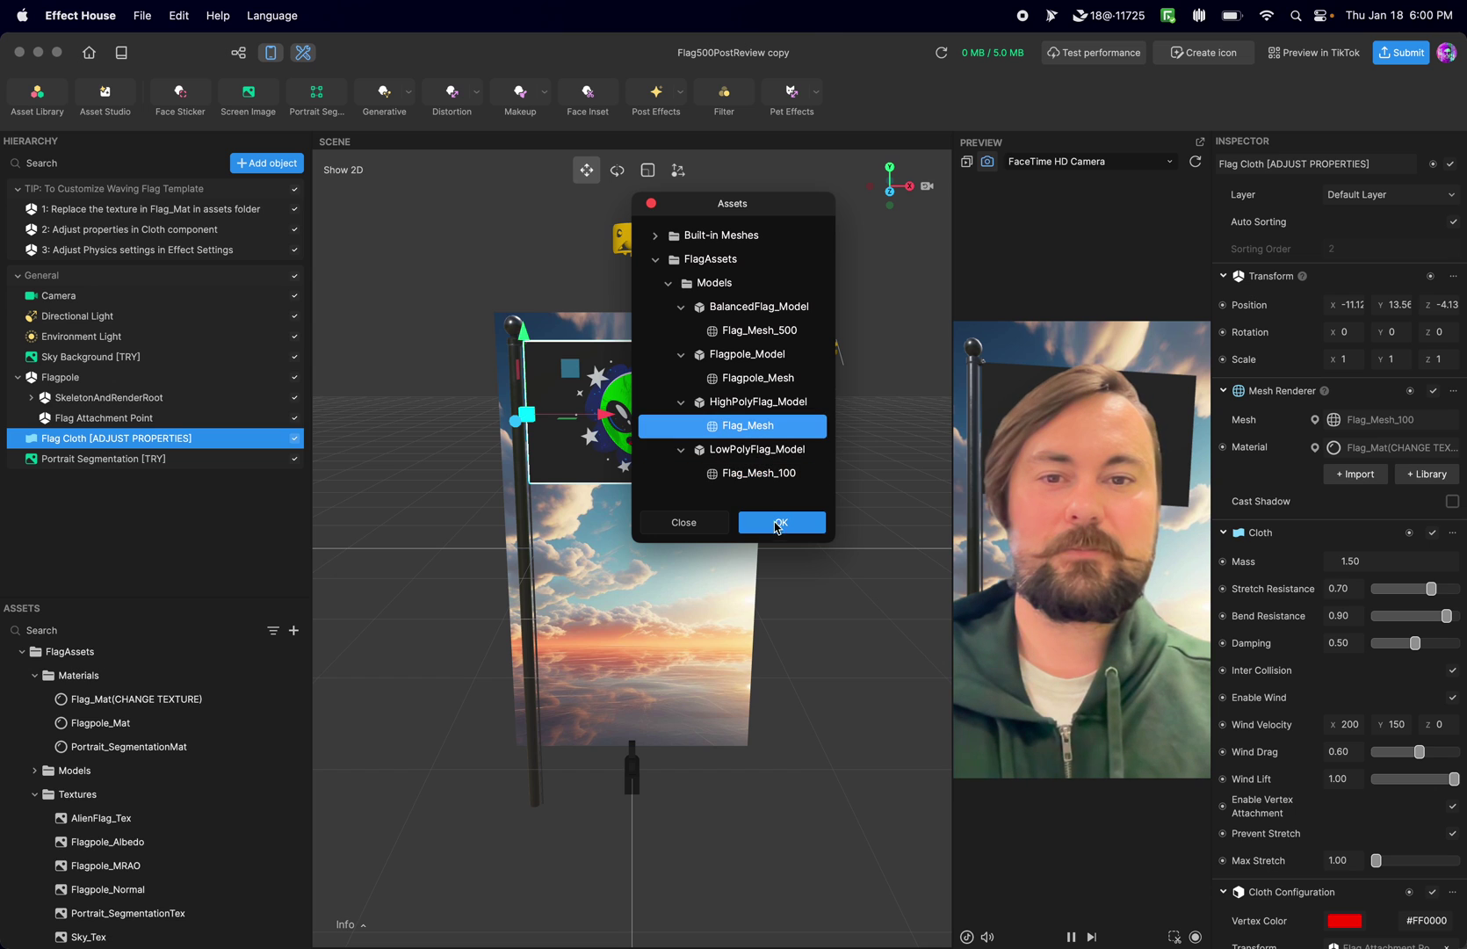
pyautogui.click(778, 523)
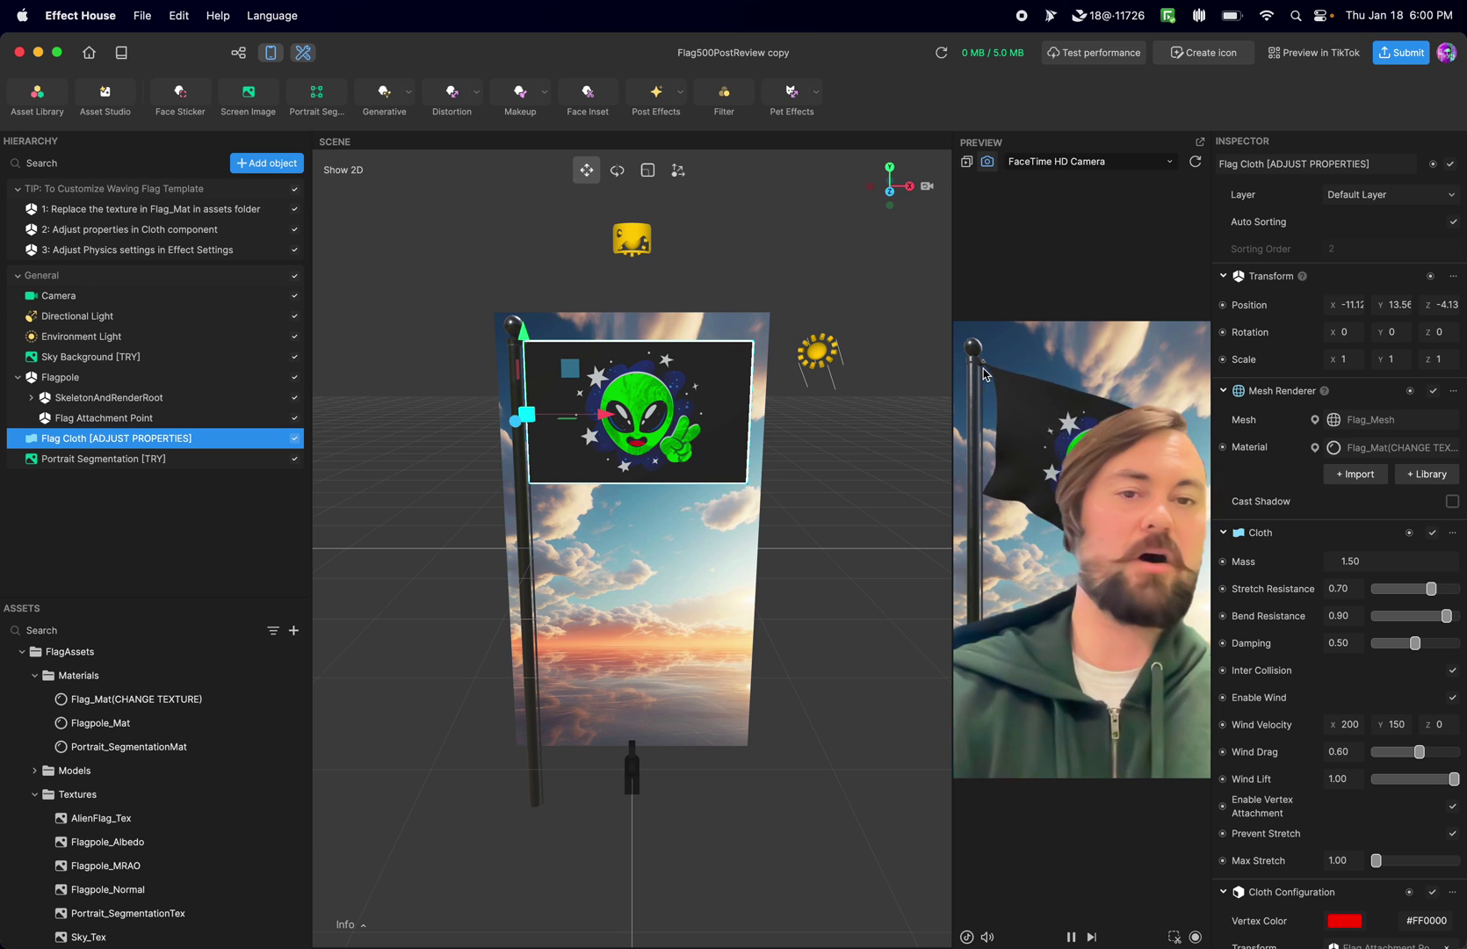
pyautogui.scroll(-3, 1344, 799)
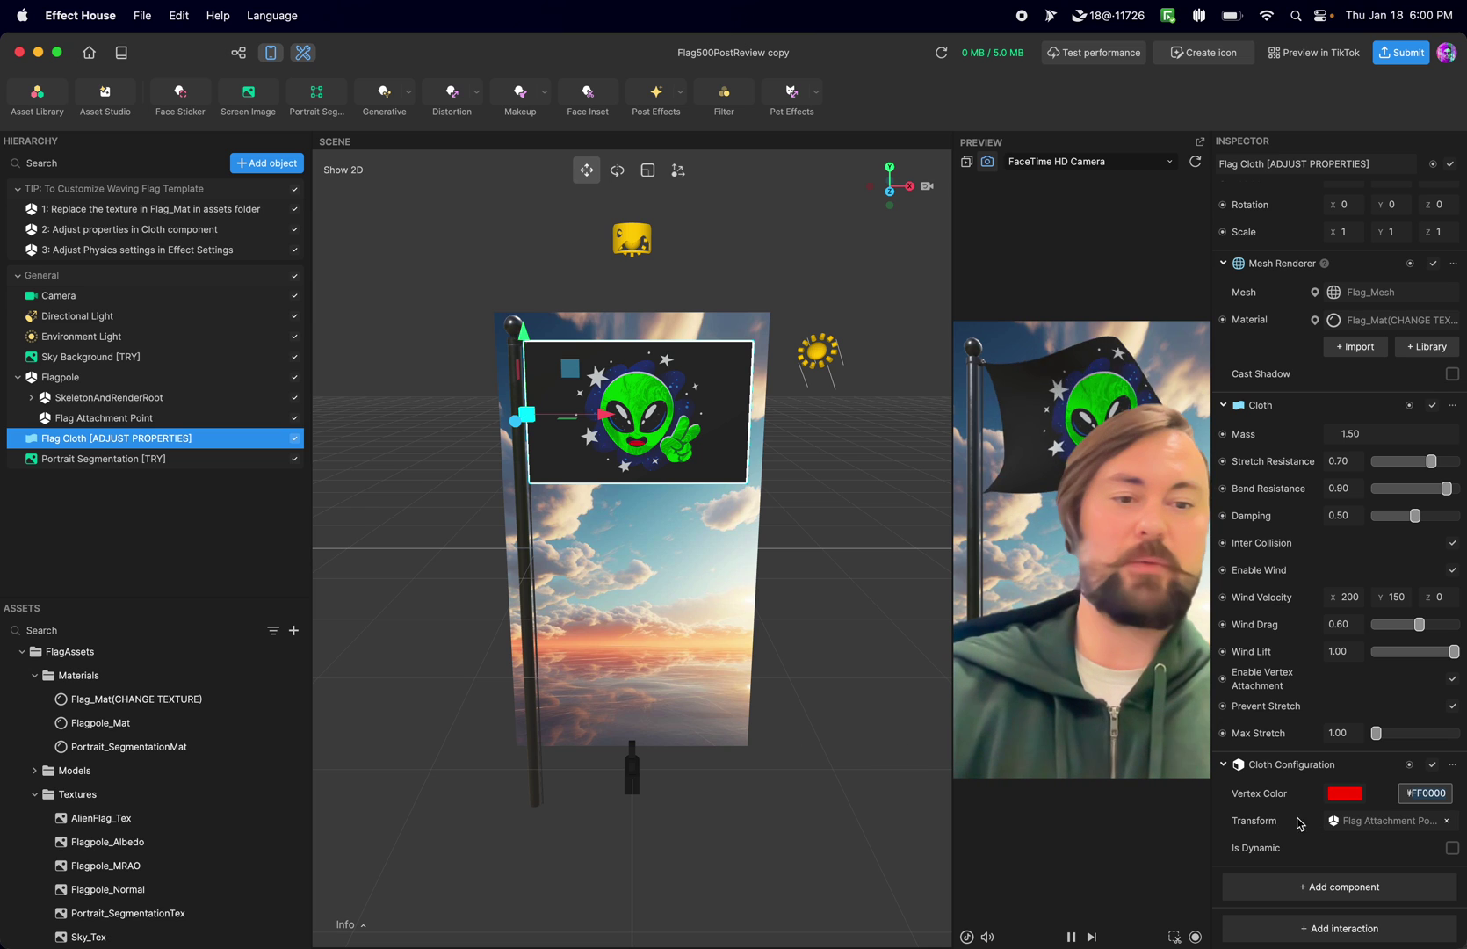
# - Set the Cloth Configuration Transform to Flag Attachment Point
pyautogui.click(1377, 834)
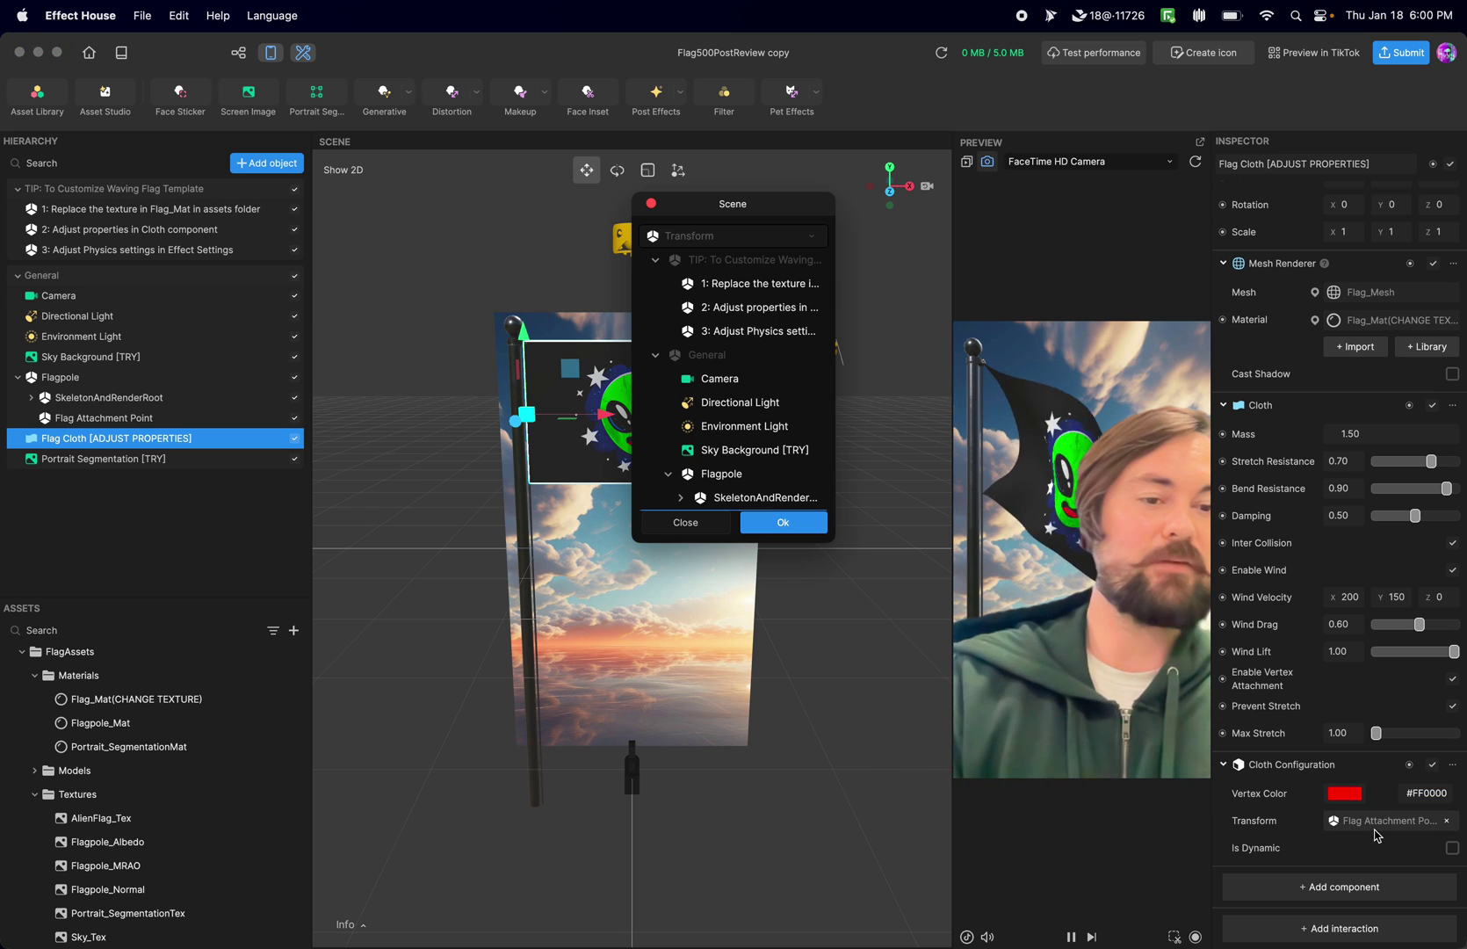
pyautogui.click(782, 522)
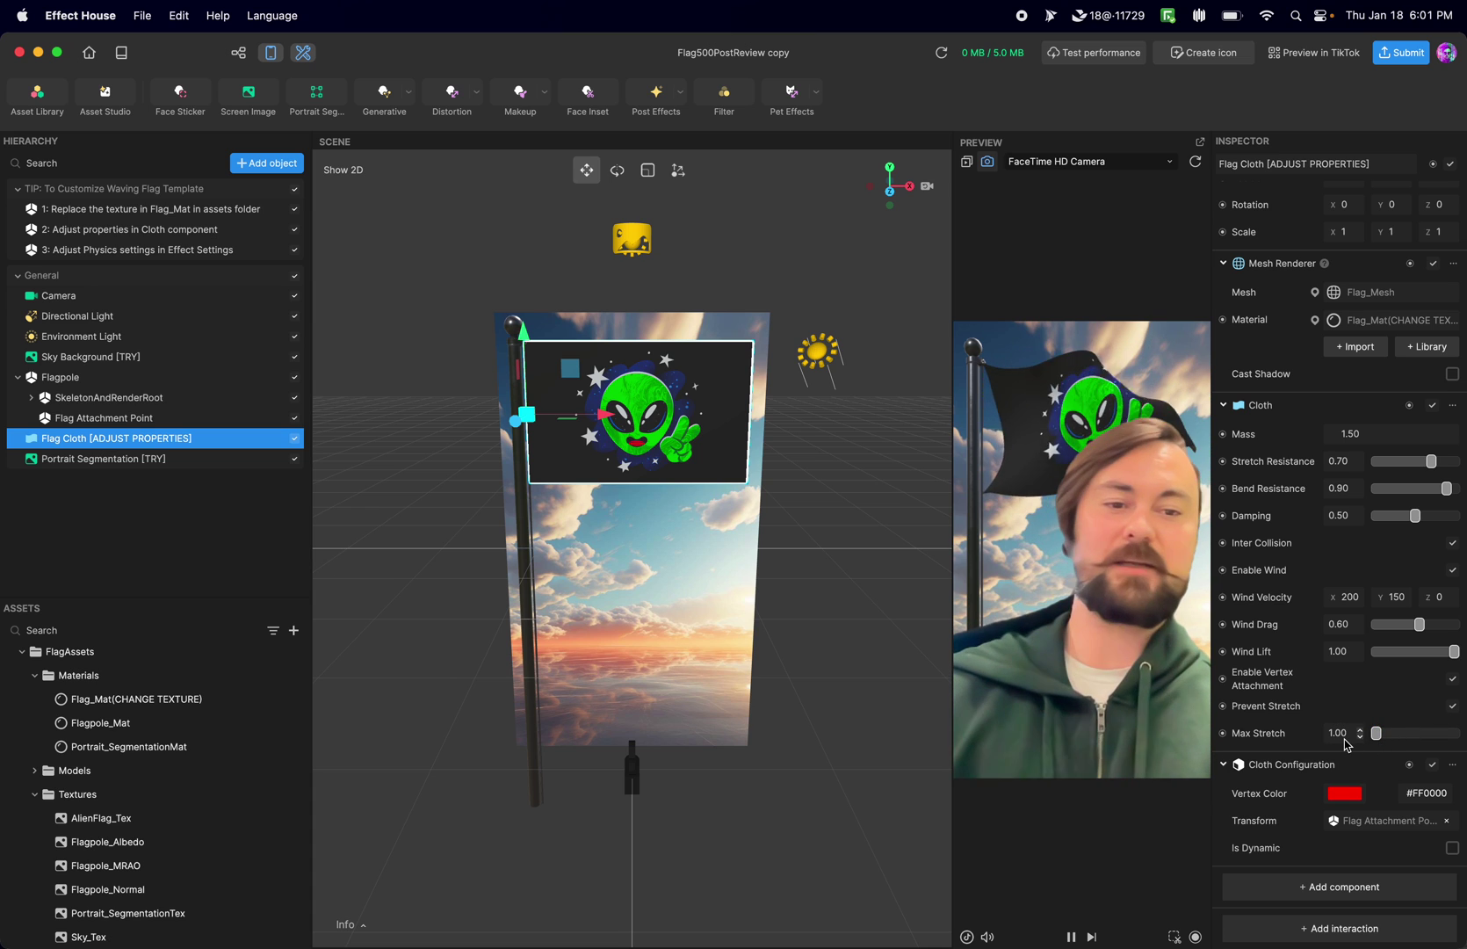
pyautogui.moveTo(1376, 732); pyautogui.dragTo(1459, 734)
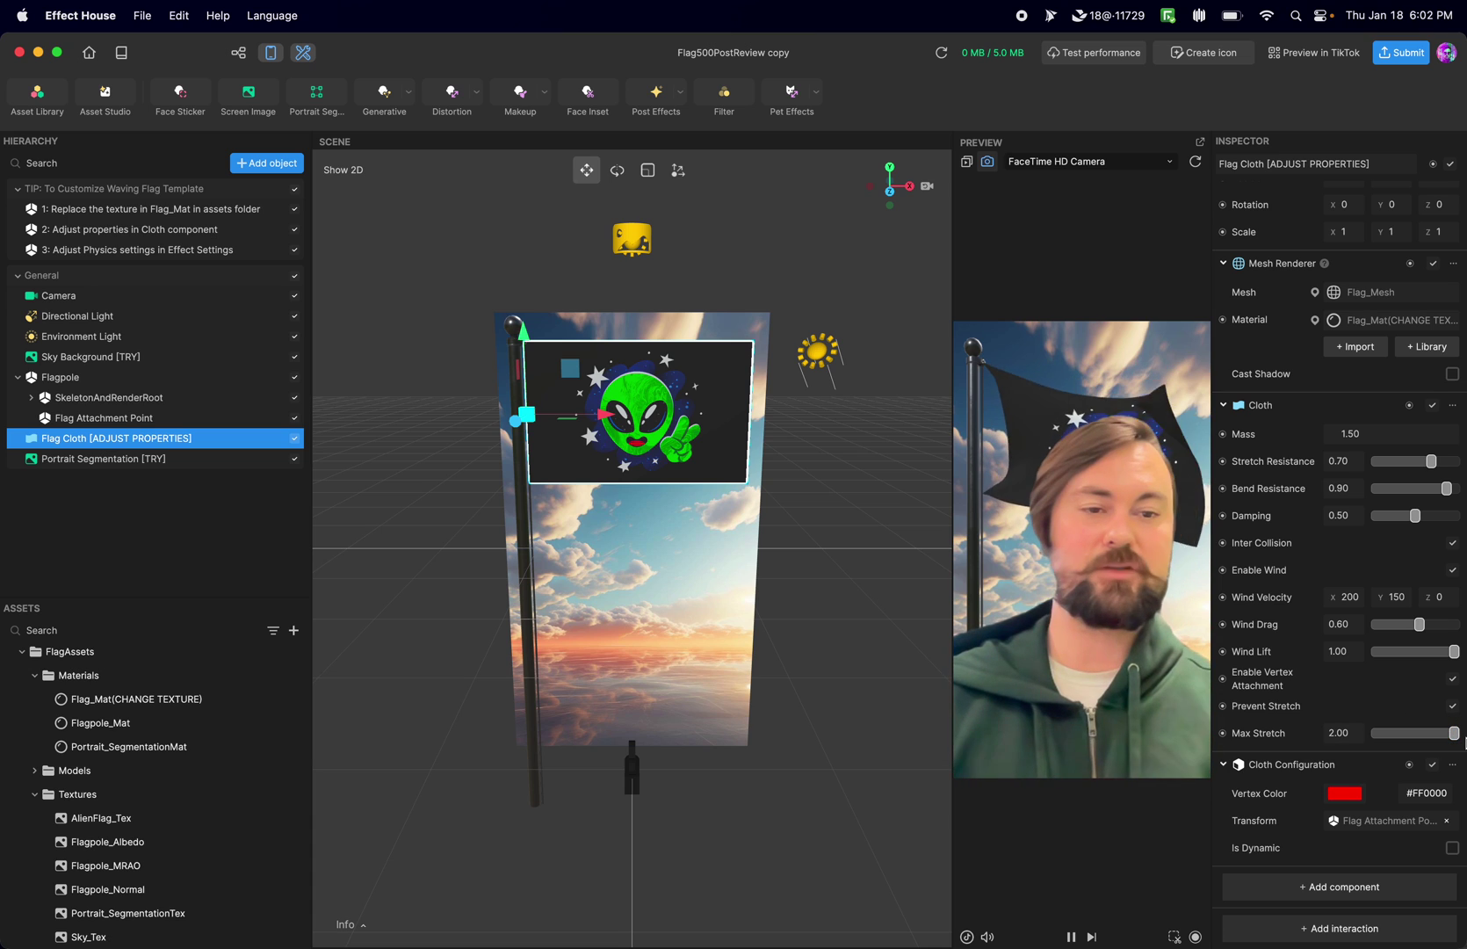
pyautogui.moveTo(1455, 734); pyautogui.dragTo(1323, 742)
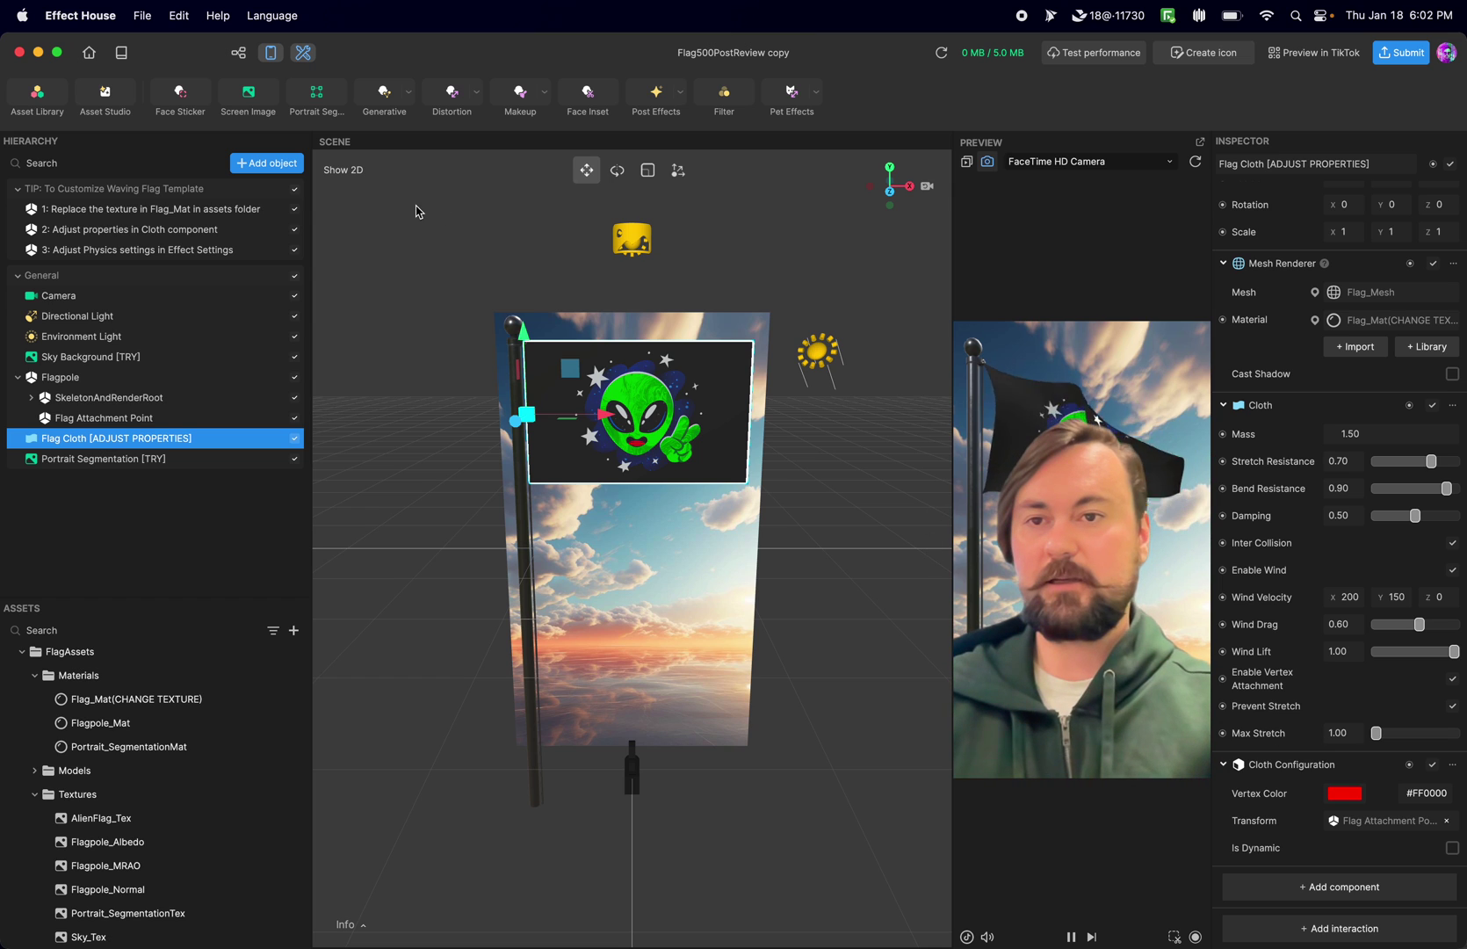
# - Add a Sphere scene object to the scene
pyautogui.click(265, 162)
pyautogui.click(397, 352)
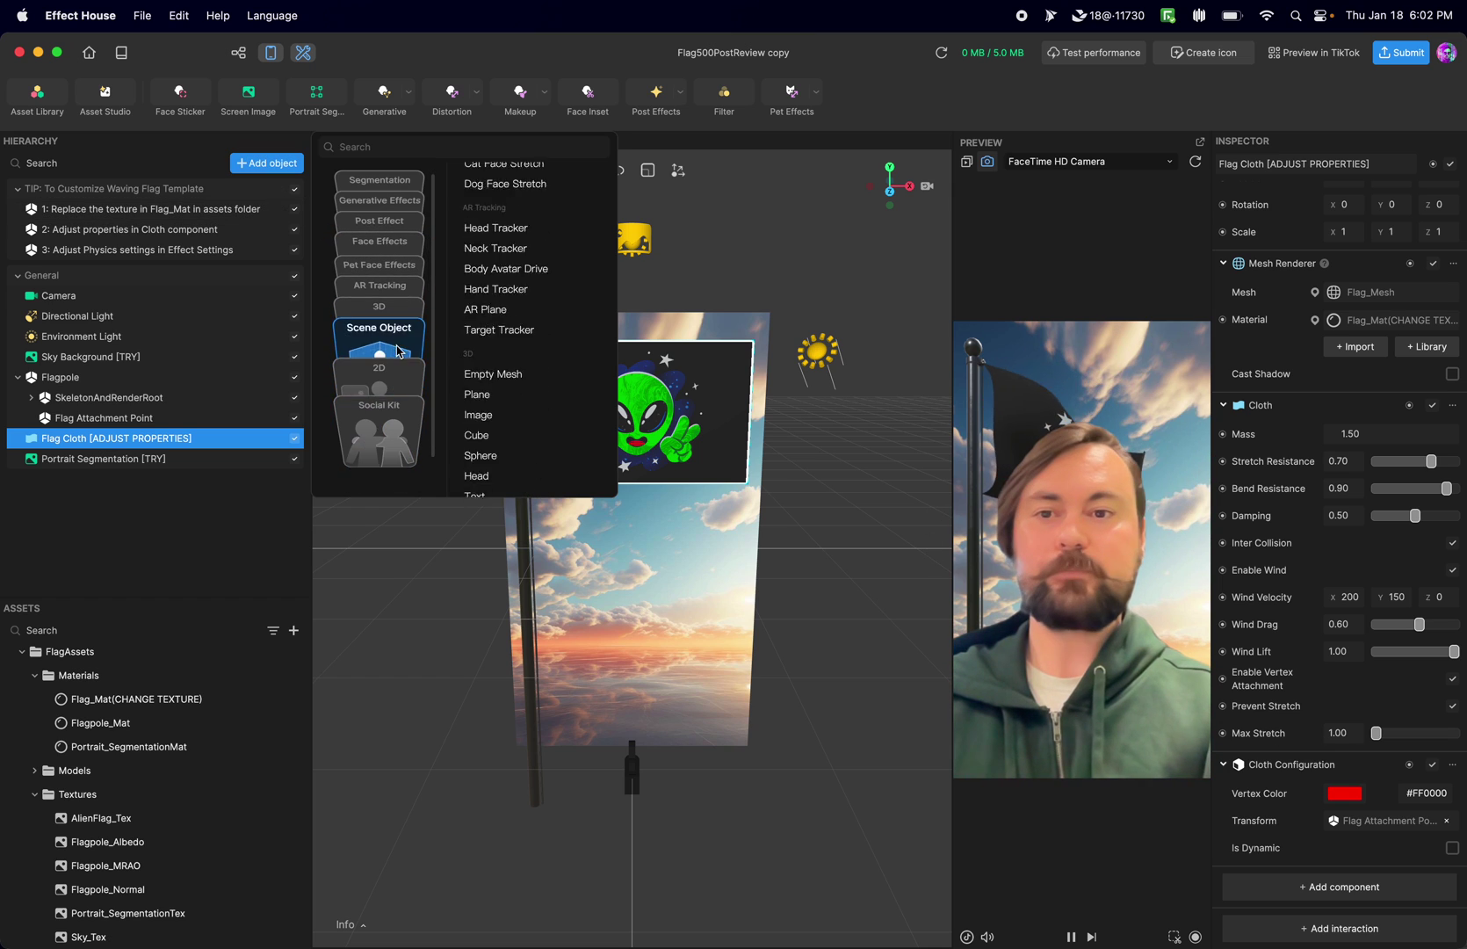
pyautogui.click(497, 360)
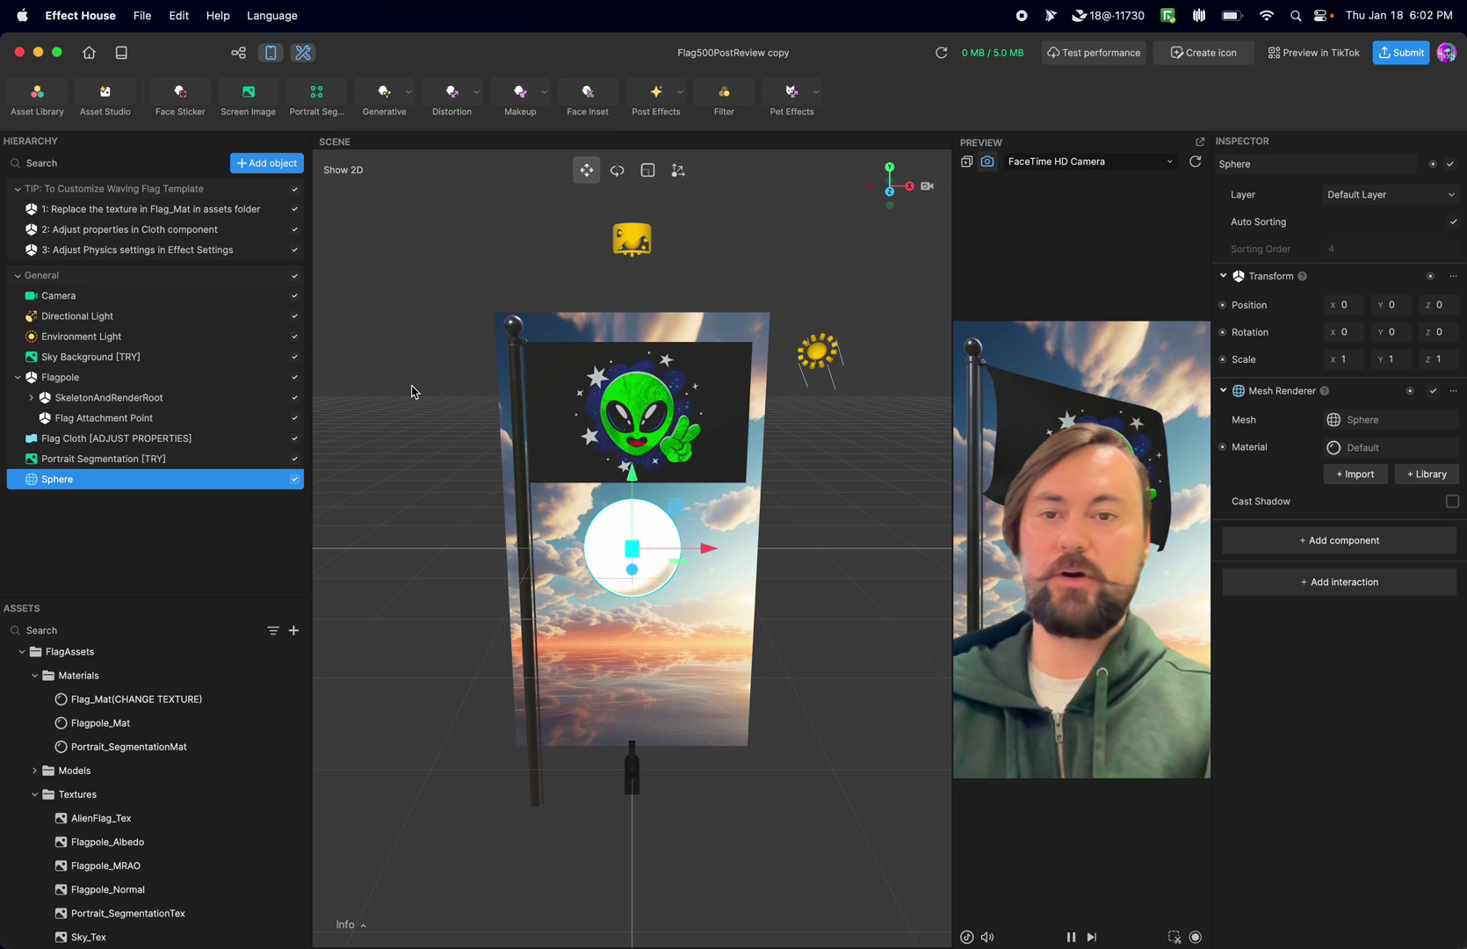
# - Give the sphere a 3D Physics Sphere Collider with Fit Mesh checked
pyautogui.click(1367, 539)
pyautogui.moveTo(1177, 420)
pyautogui.moveTo(1177, 502)
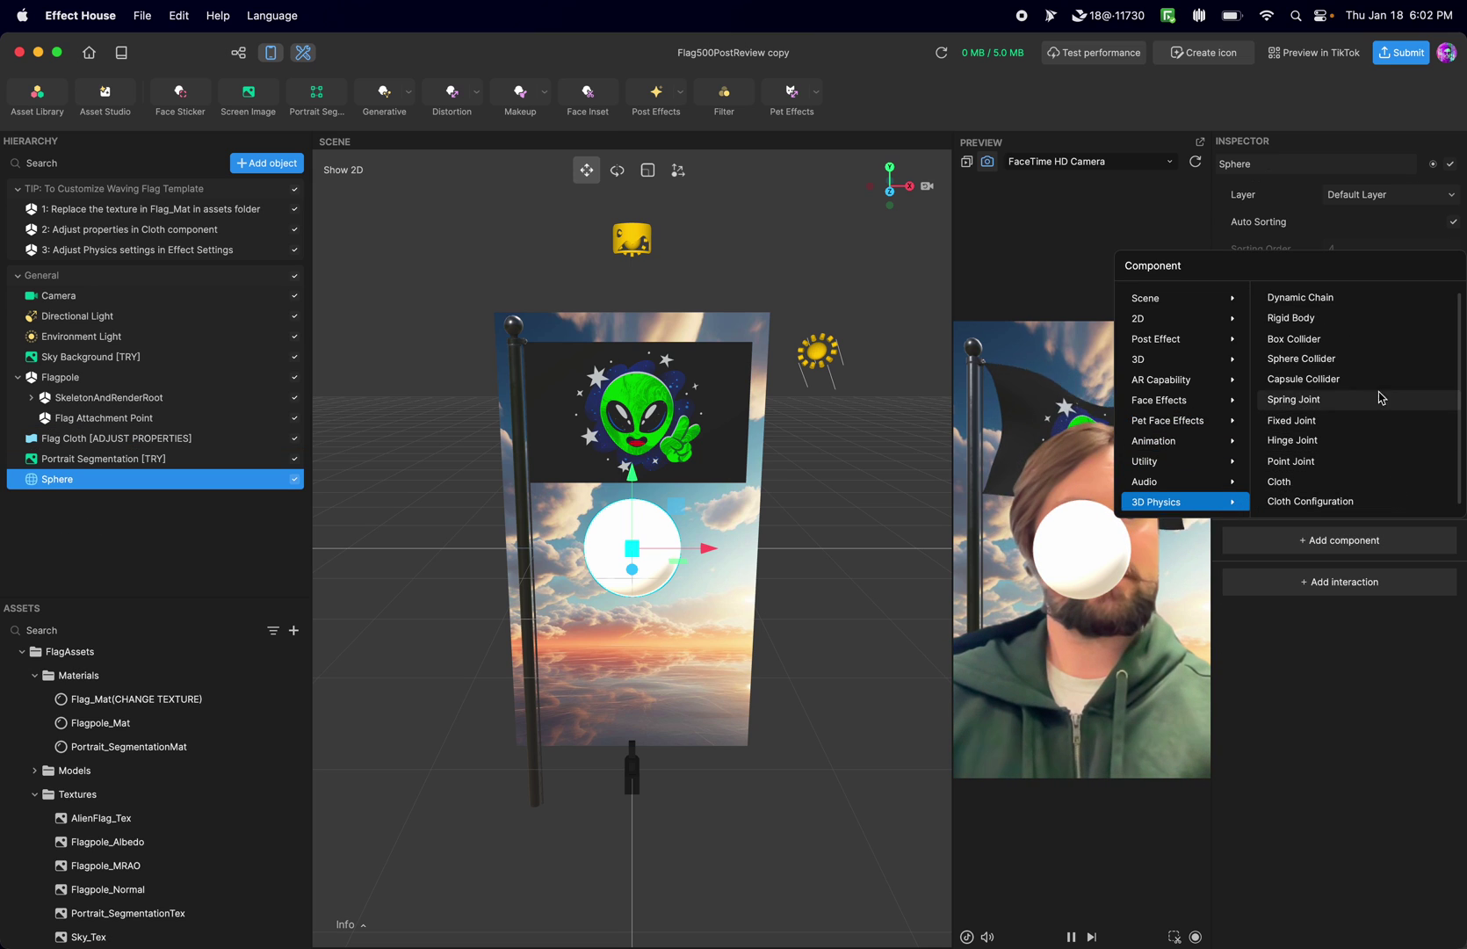
pyautogui.click(1362, 360)
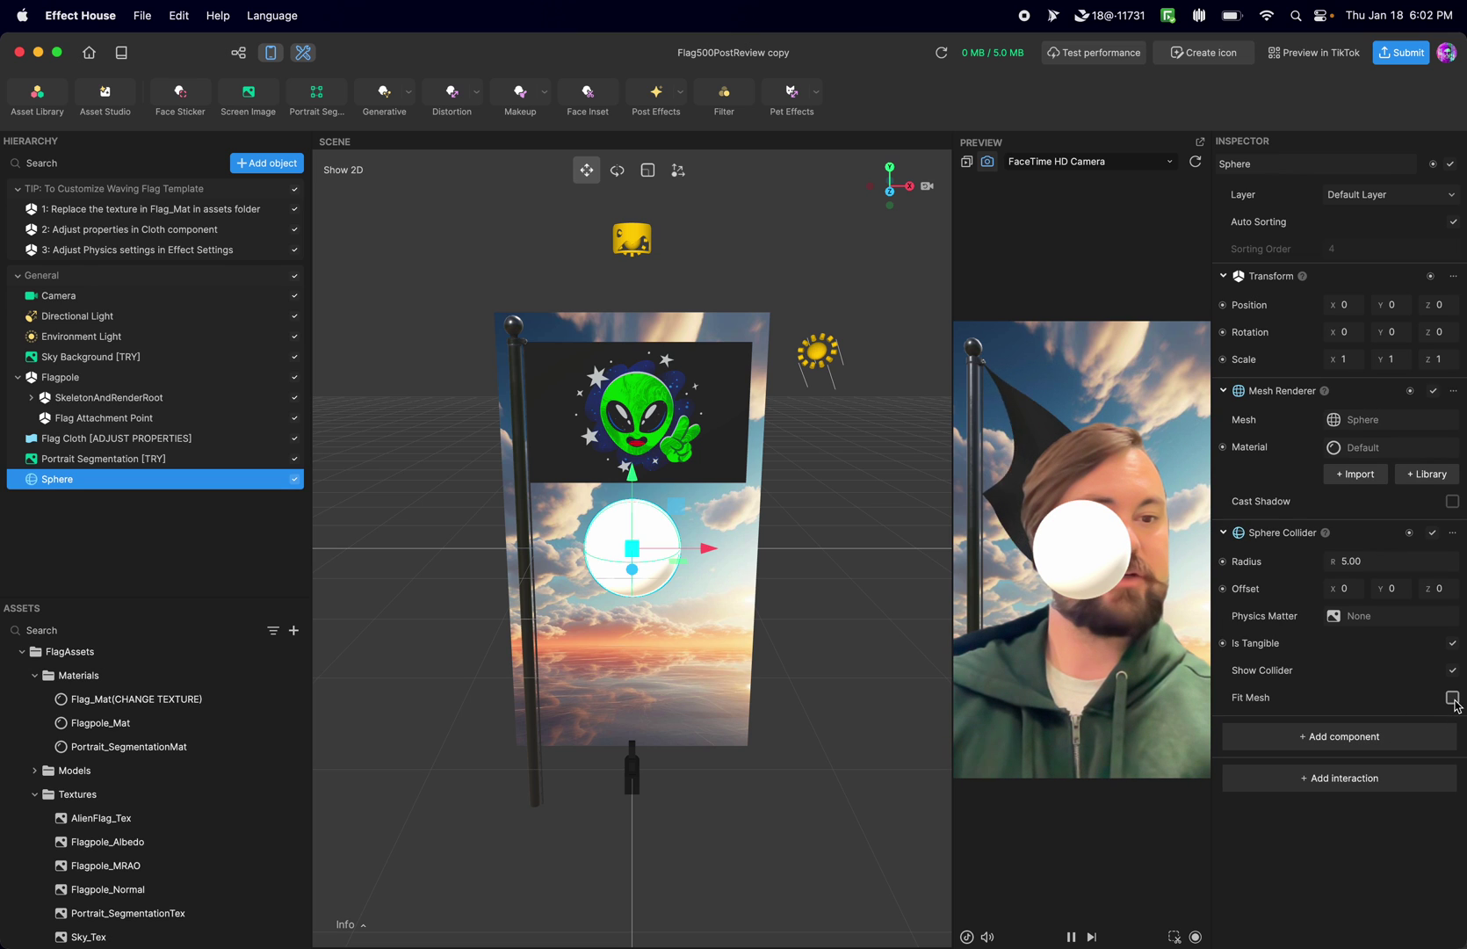
pyautogui.click(1452, 696)
# - Add a static Rigid Body component to the sphere
pyautogui.click(1414, 743)
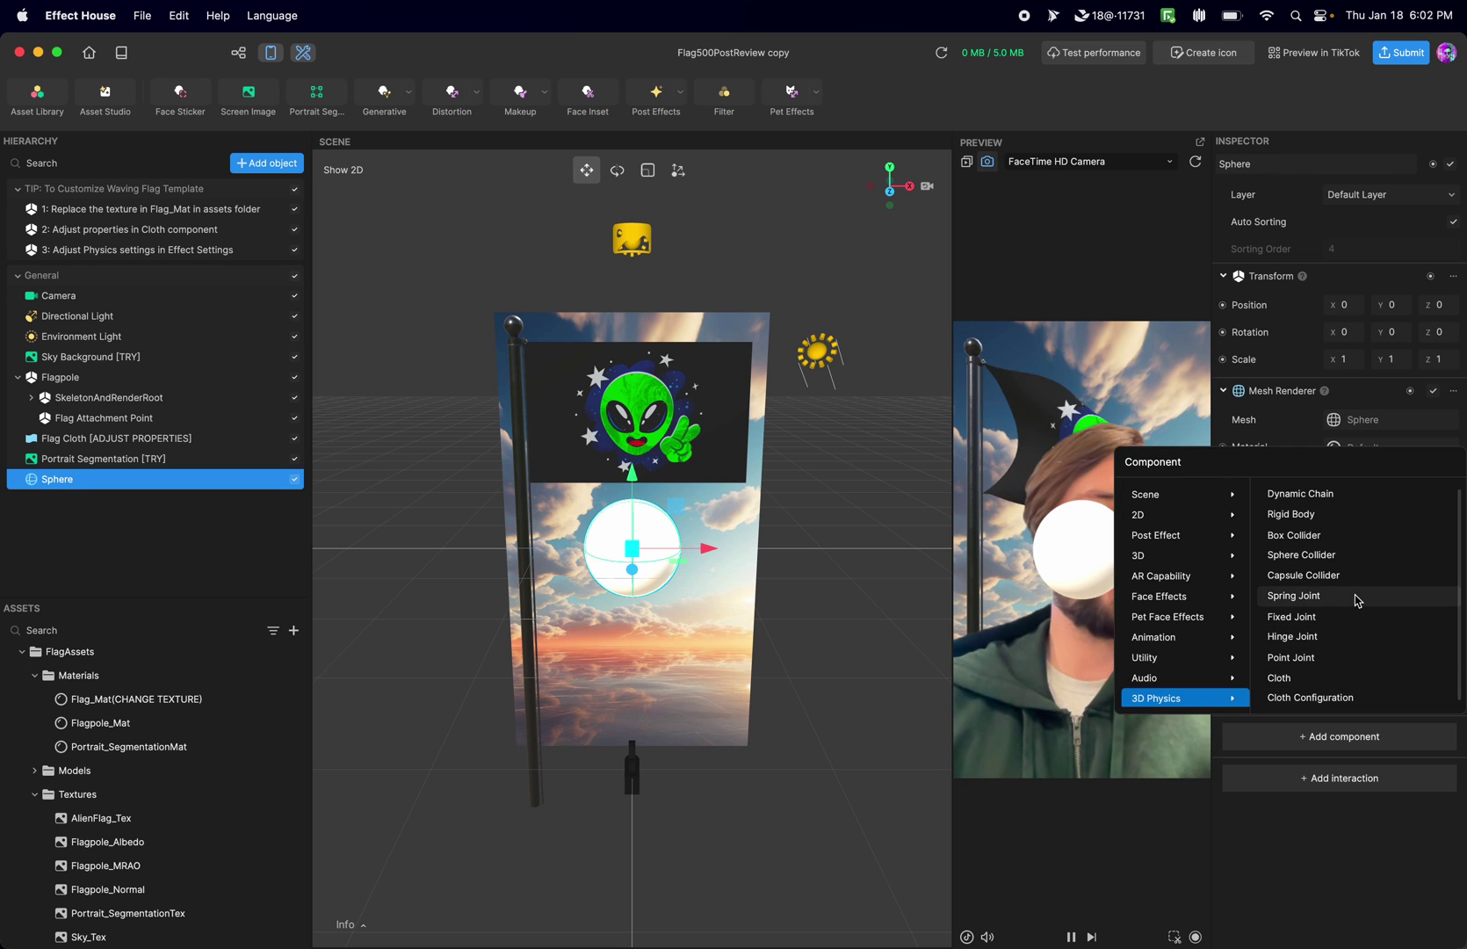
pyautogui.click(1331, 515)
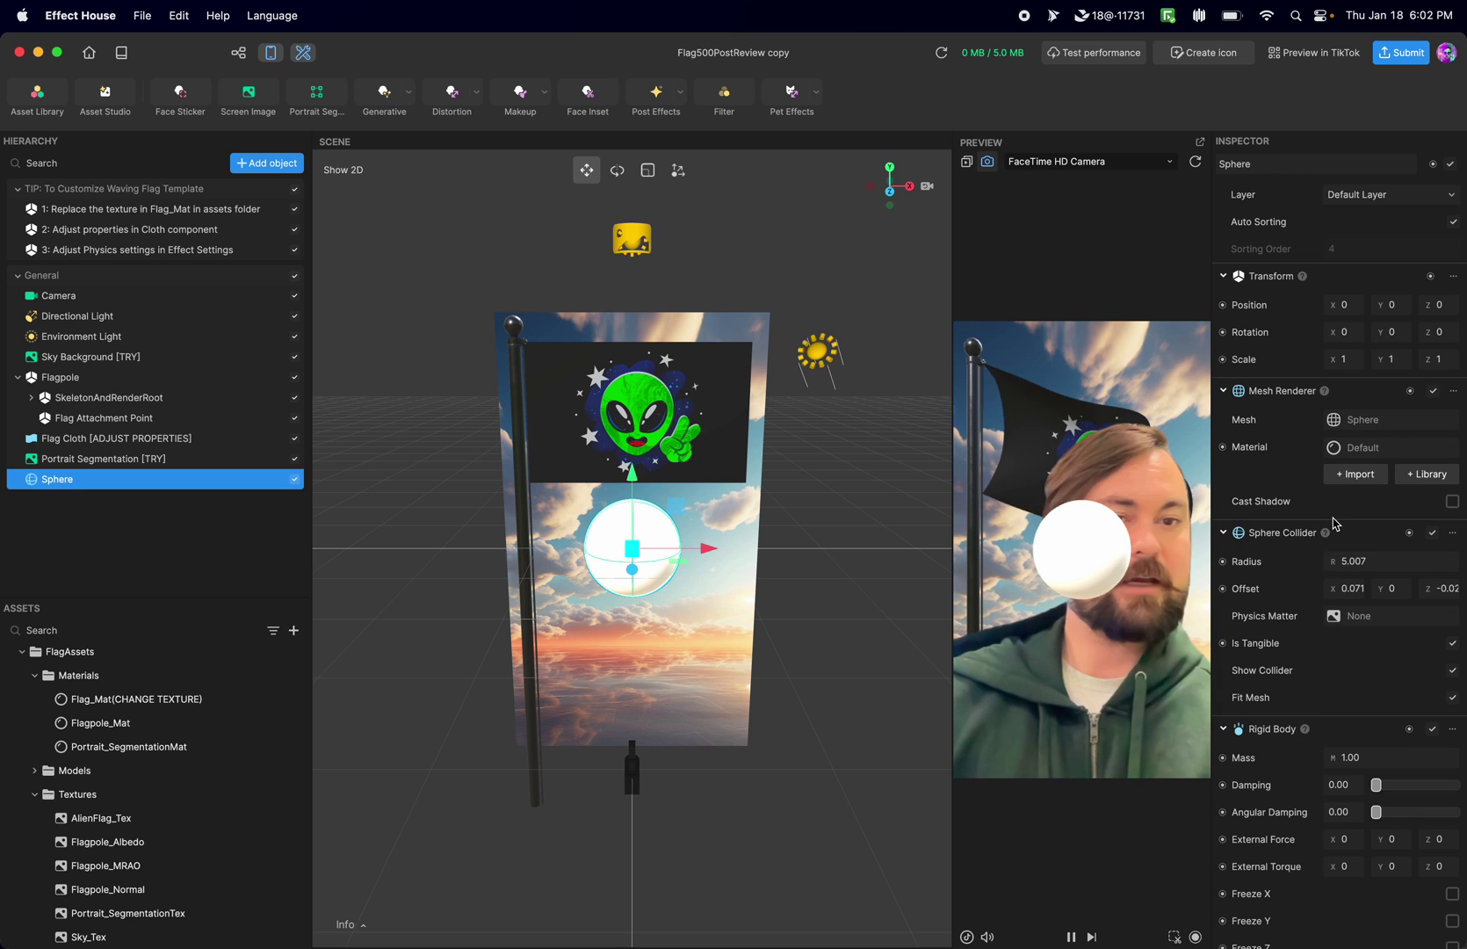
pyautogui.scroll(-3, 1441, 879)
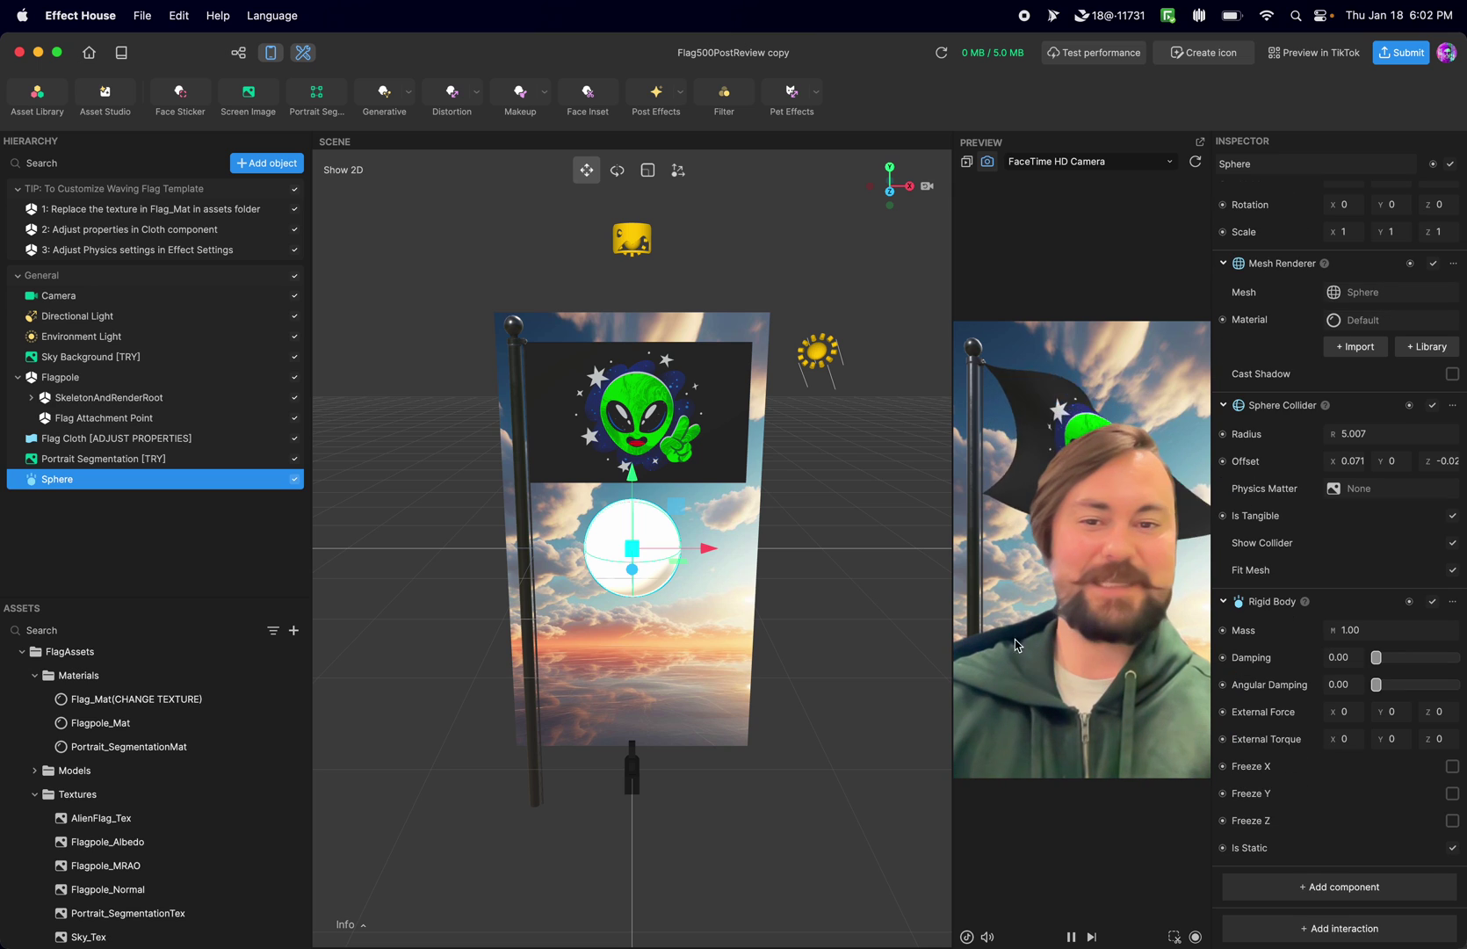
# - Restart the preview and raise the sphere up into the flag, viewing it at an angle
pyautogui.click(1194, 163)
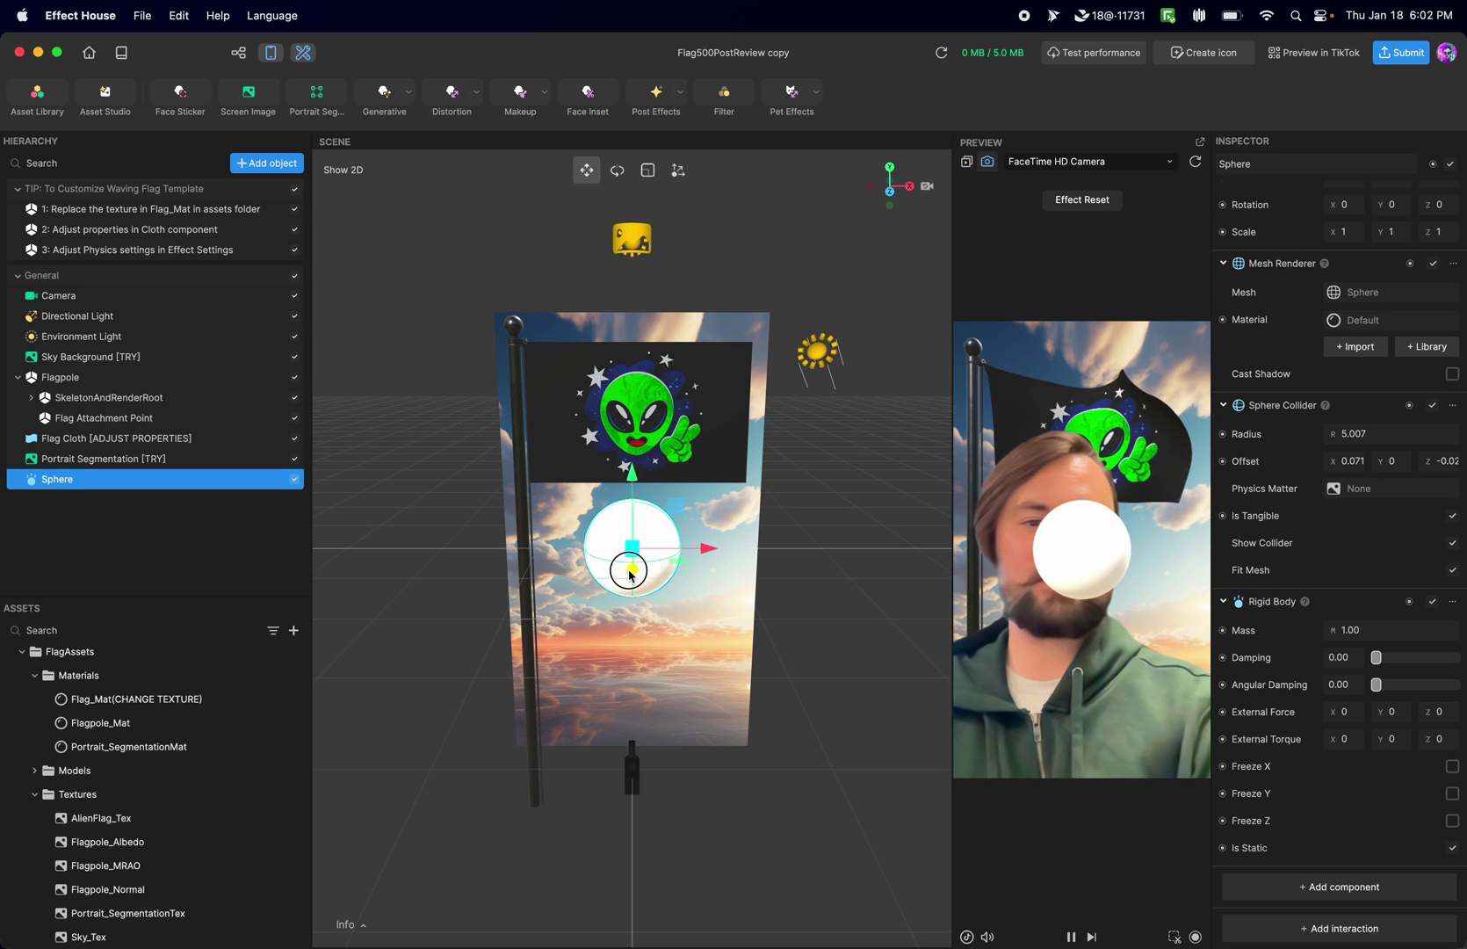
pyautogui.moveTo(631, 571)
pyautogui.mouseDown()
pyautogui.moveTo(621, 507)
pyautogui.moveTo(621, 545)
pyautogui.mouseUp()
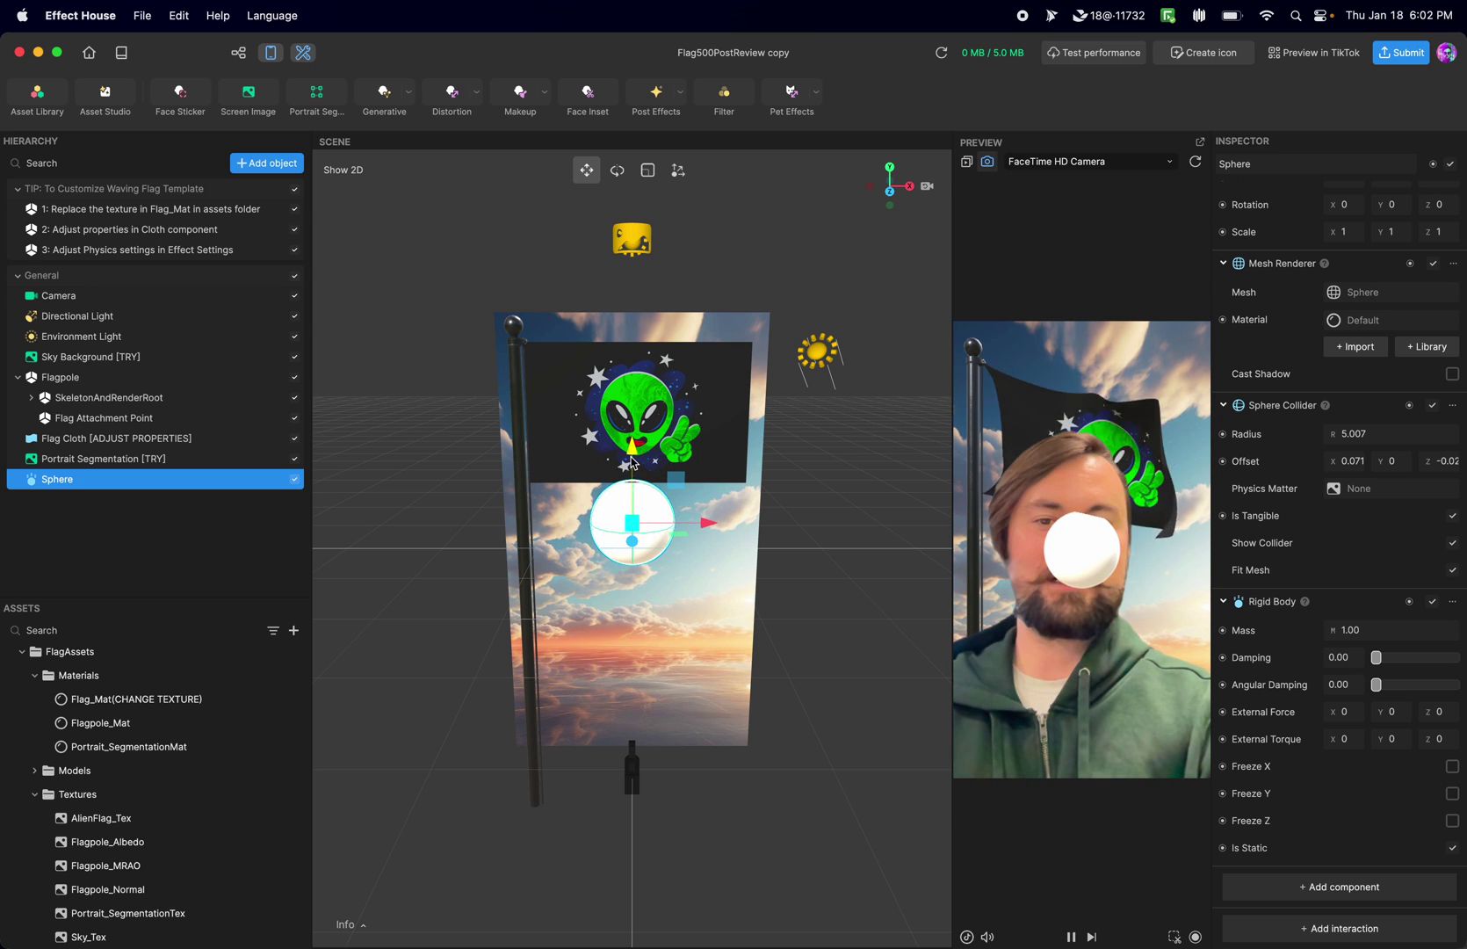
pyautogui.moveTo(632, 461); pyautogui.dragTo(627, 338)
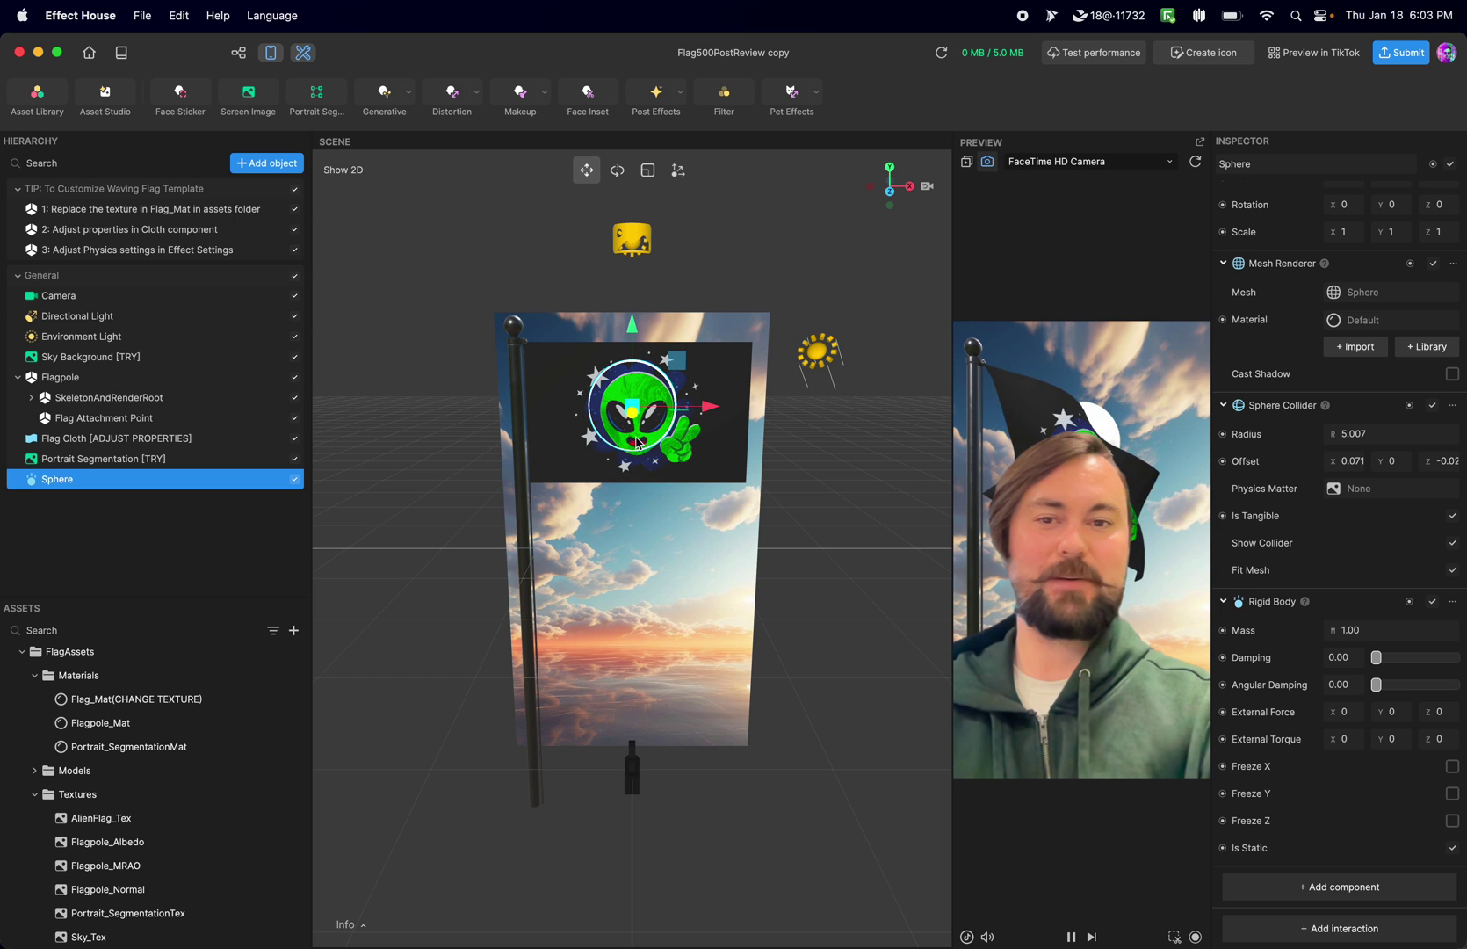
pyautogui.keyDown('alt'); pyautogui.moveTo(639, 441); pyautogui.dragTo(622, 420); pyautogui.keyUp('alt')
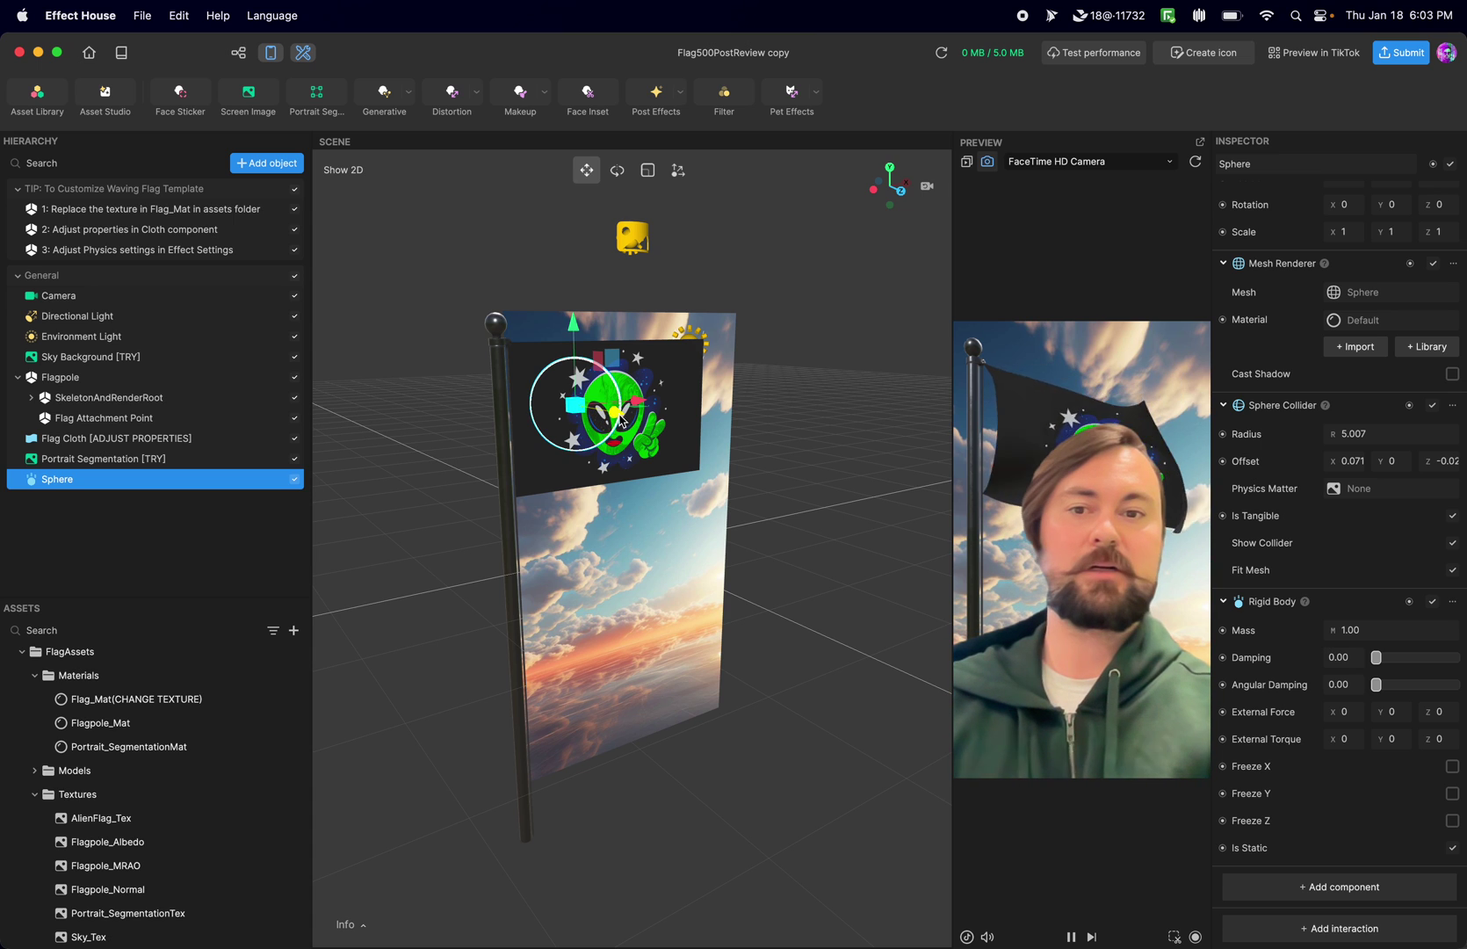
# - Slide the sphere right across the flag, then left to the upper edge beside the pole
pyautogui.moveTo(611, 420); pyautogui.dragTo(643, 429)
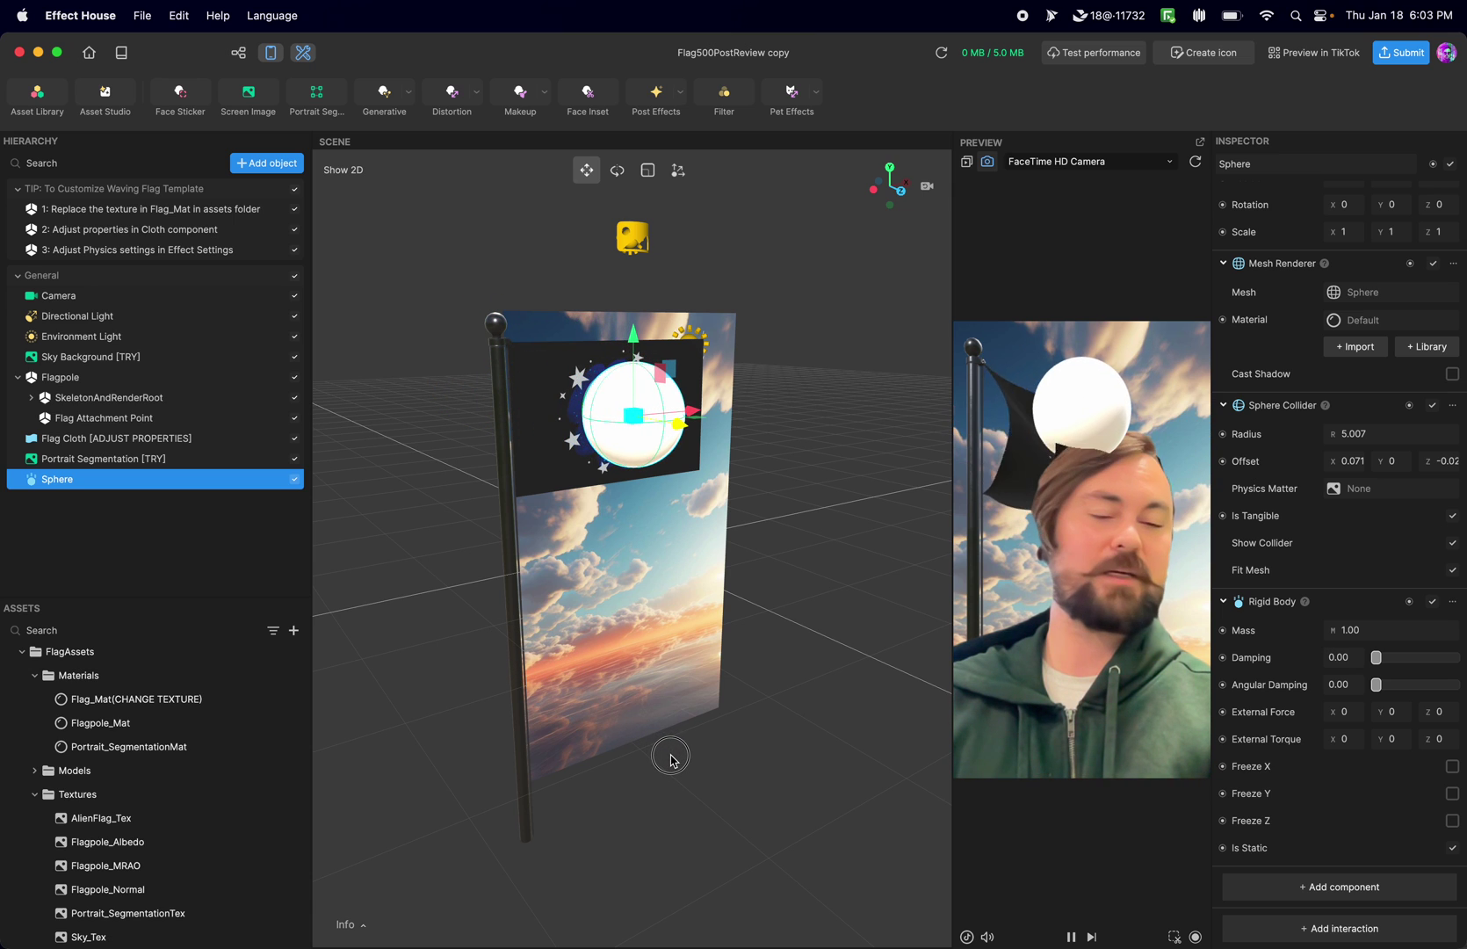
pyautogui.moveTo(659, 759); pyautogui.dragTo(576, 757)
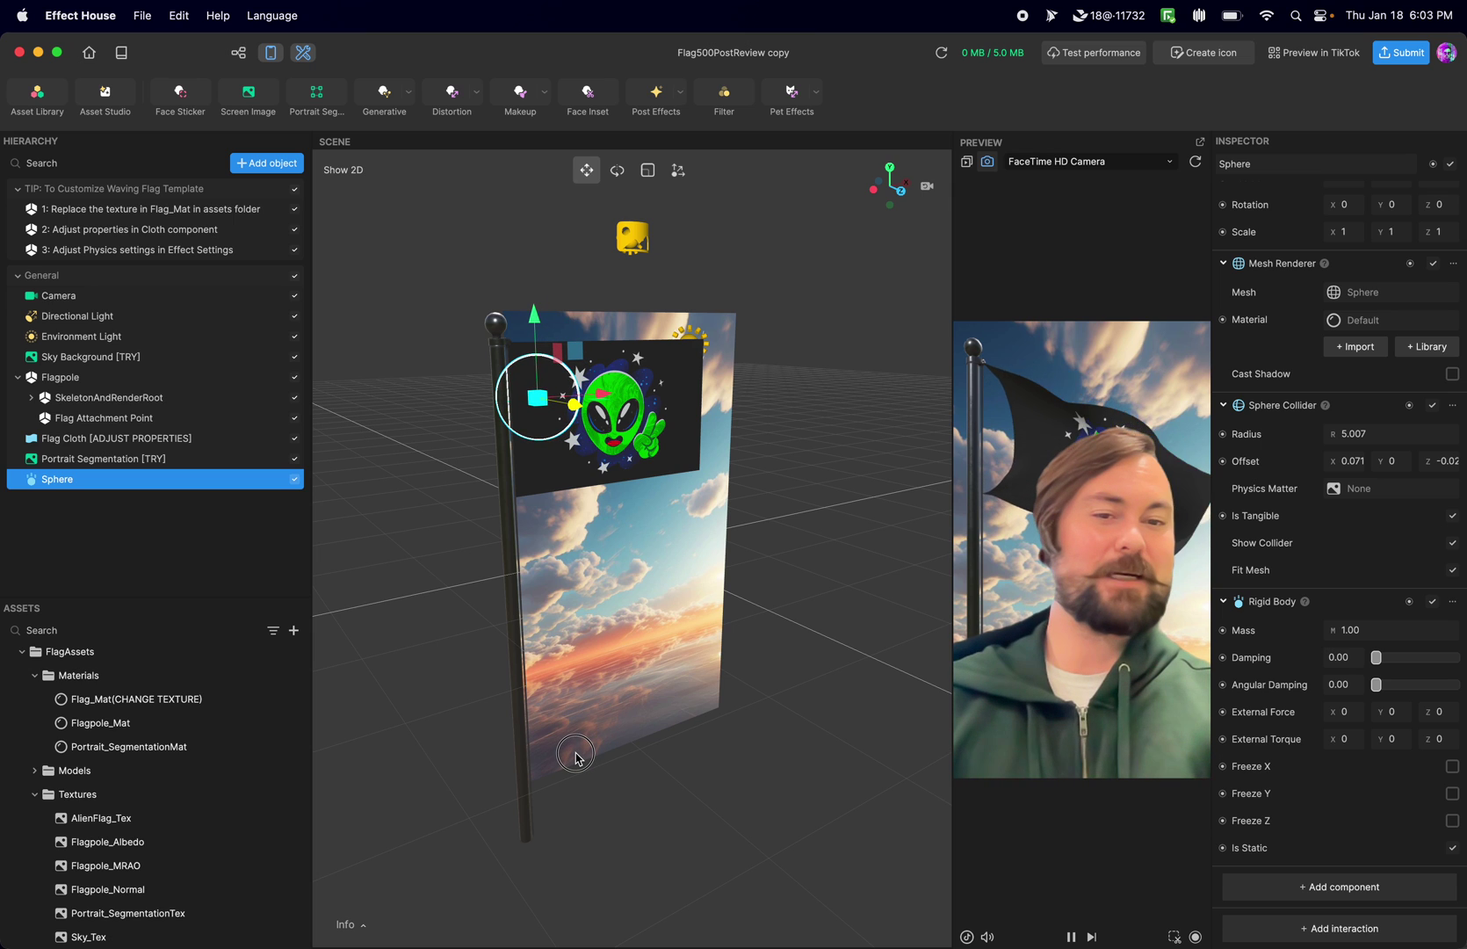